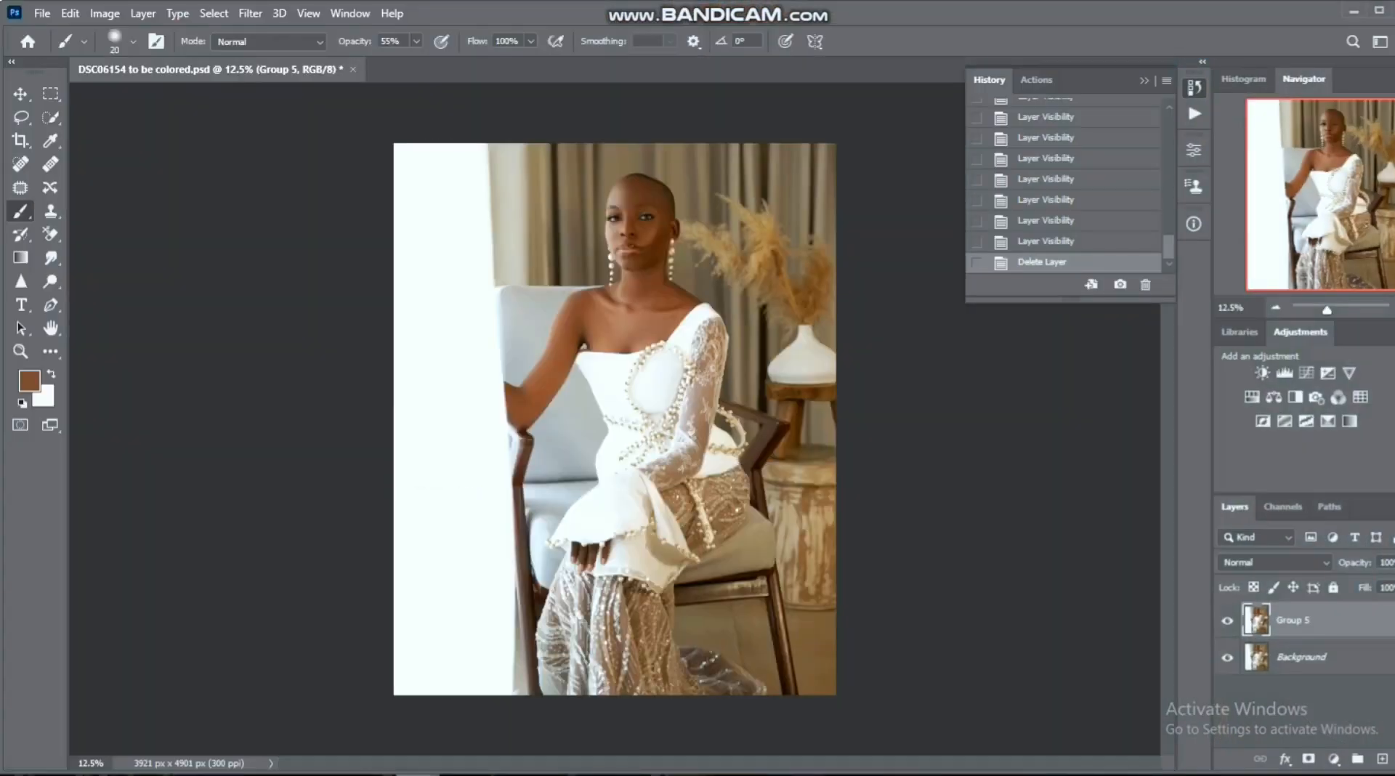
- Compare the portrait with and without the retouched Group 5 layer
{"action": "left_click", "coordinate": [1144, 80]}
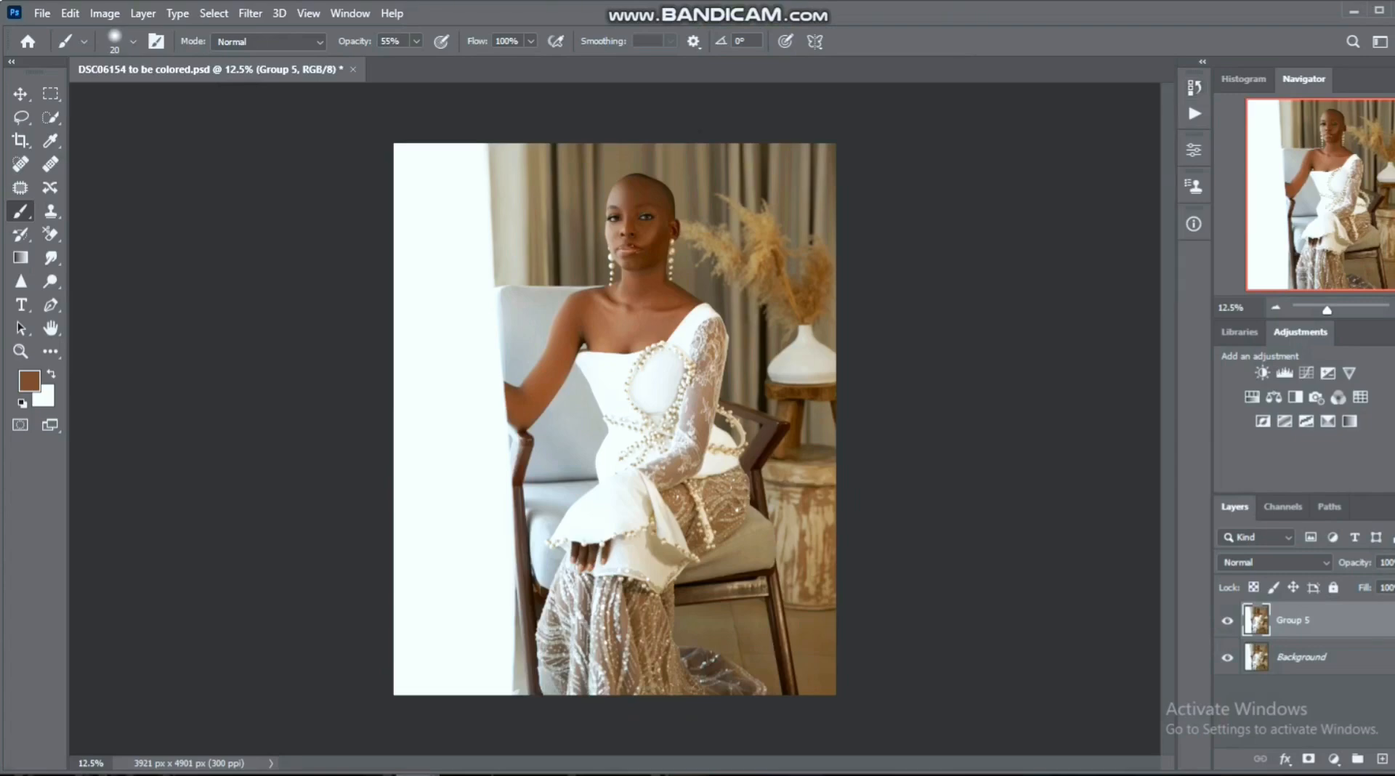
{"action": "left_click", "coordinate": [1228, 620]}
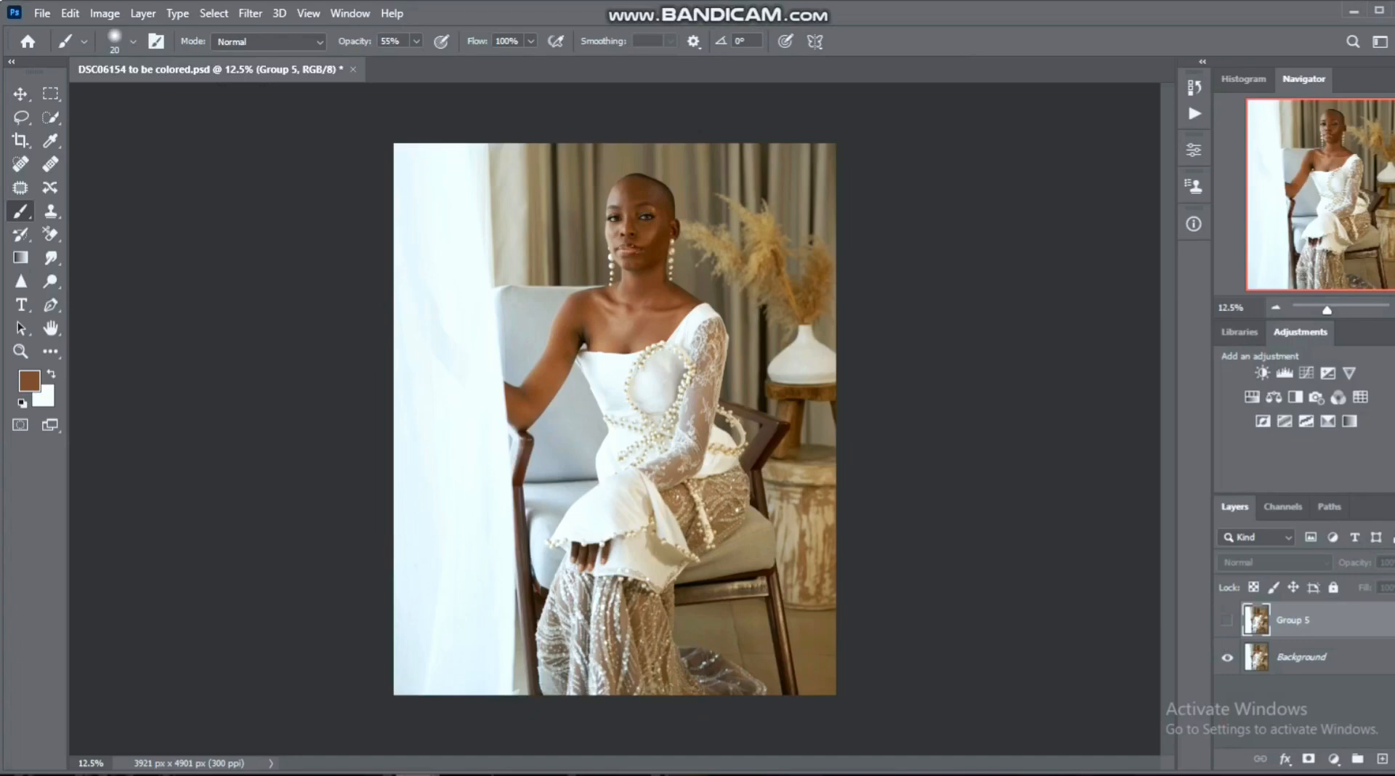
{"action": "left_click", "coordinate": [1226, 619]}
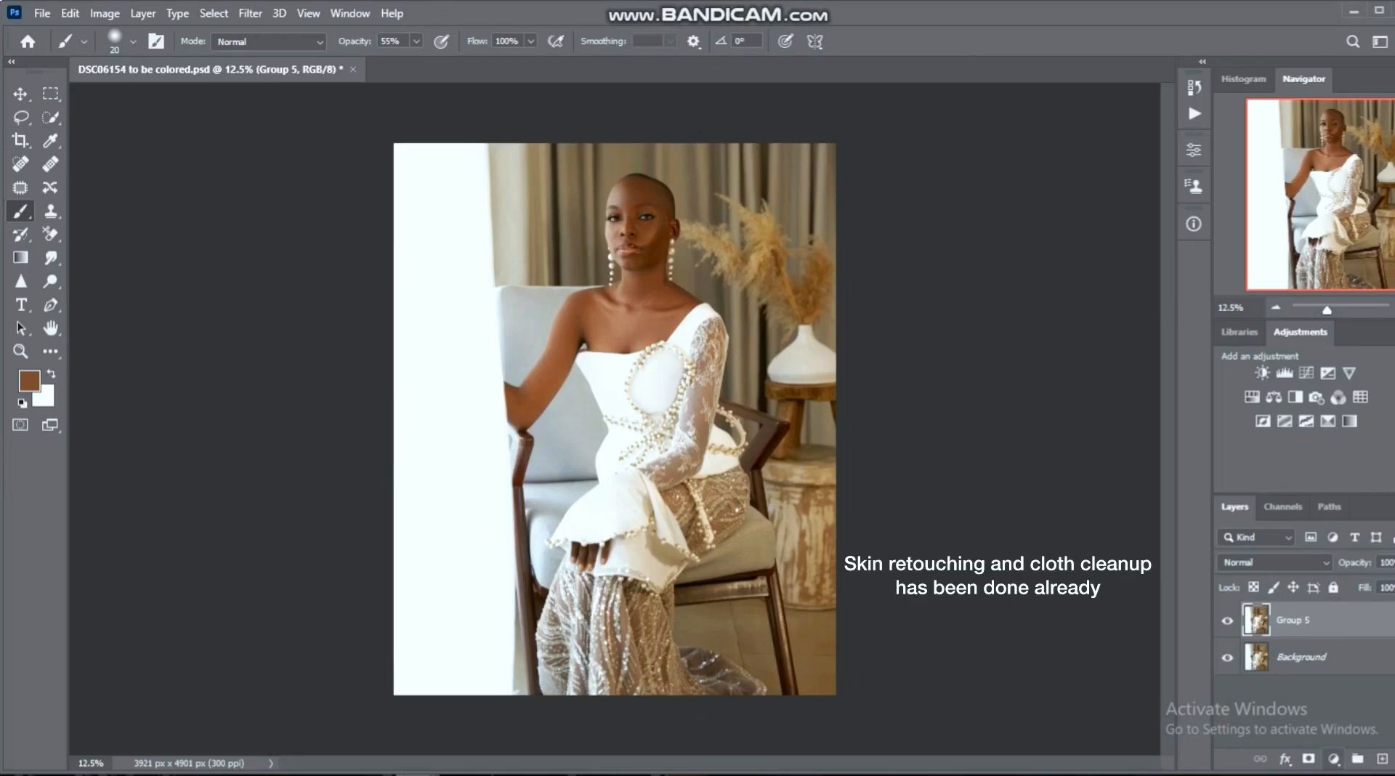
- Add a Color Balance adjustment layer above Group 5 and apply the merged RGB image to its mask with Multiply blending at 100% opacity
{"action": "left_click", "coordinate": [1334, 758]}
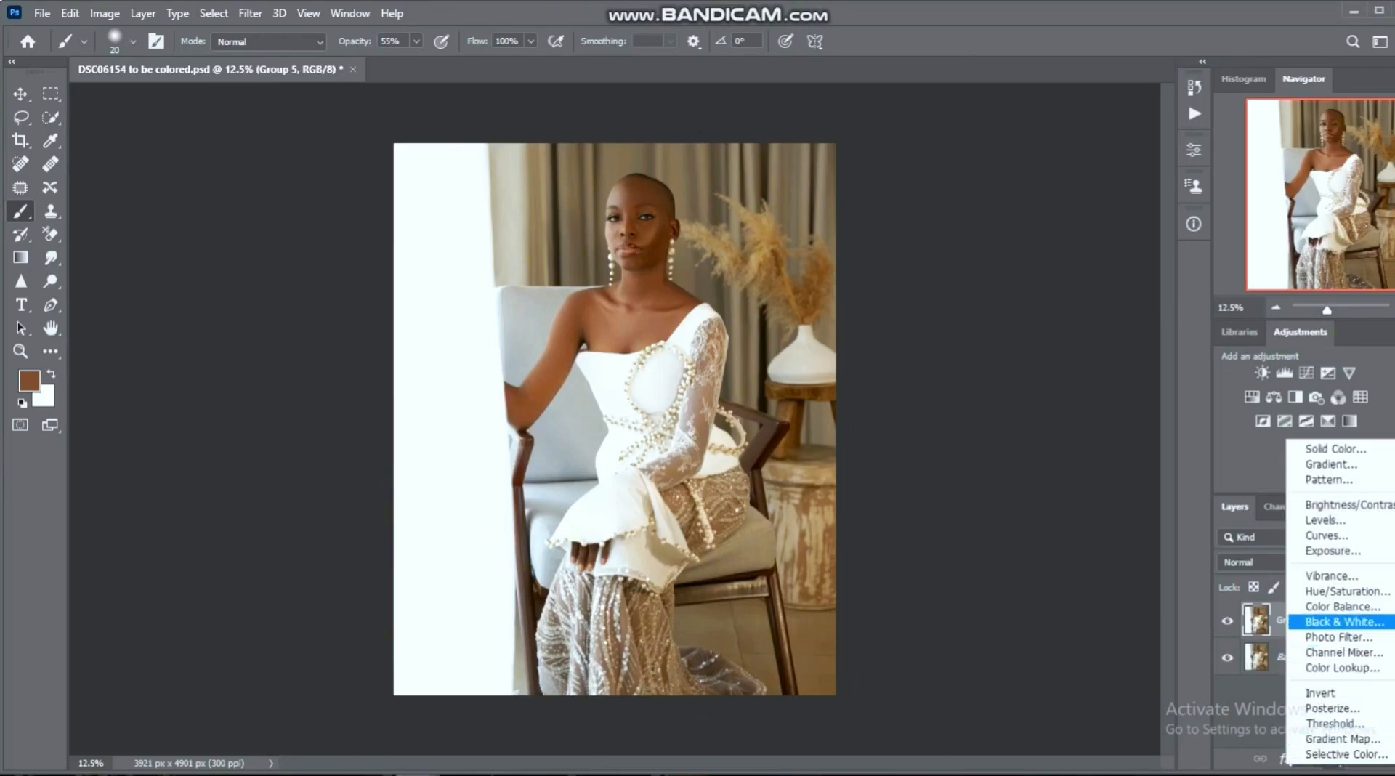
{"action": "left_click", "coordinate": [1341, 606]}
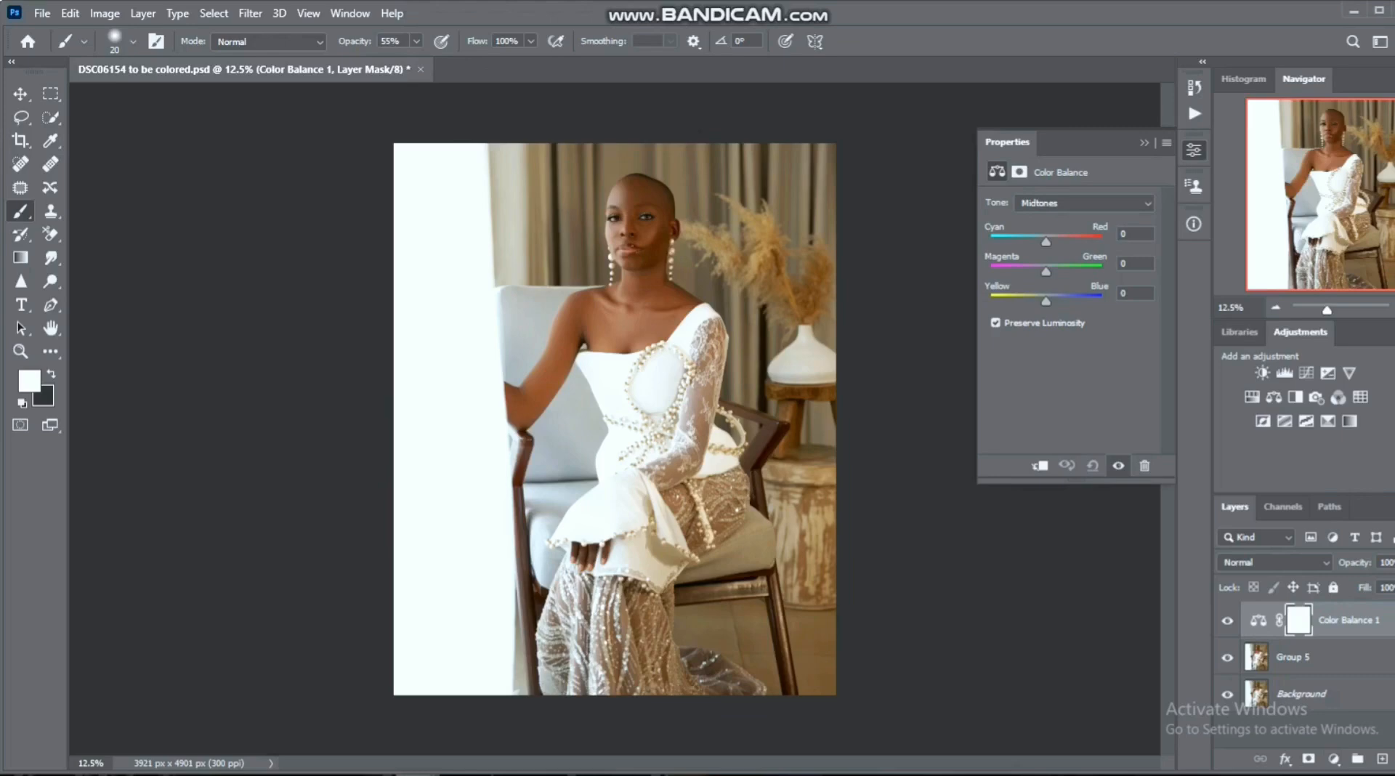
{"action": "left_click", "coordinate": [105, 13]}
{"action": "left_click", "coordinate": [137, 277]}
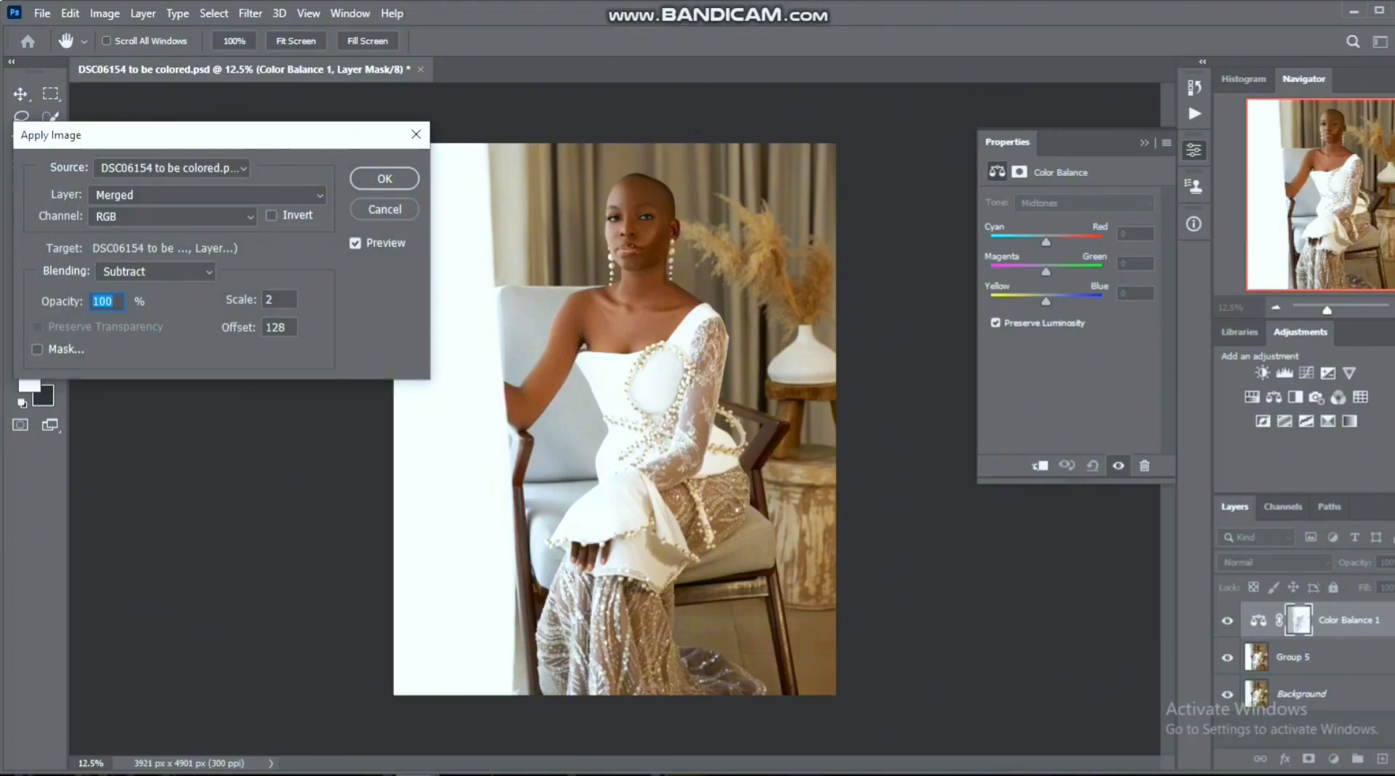
{"action": "left_click", "coordinate": [155, 271]}
{"action": "left_click", "coordinate": [123, 324]}
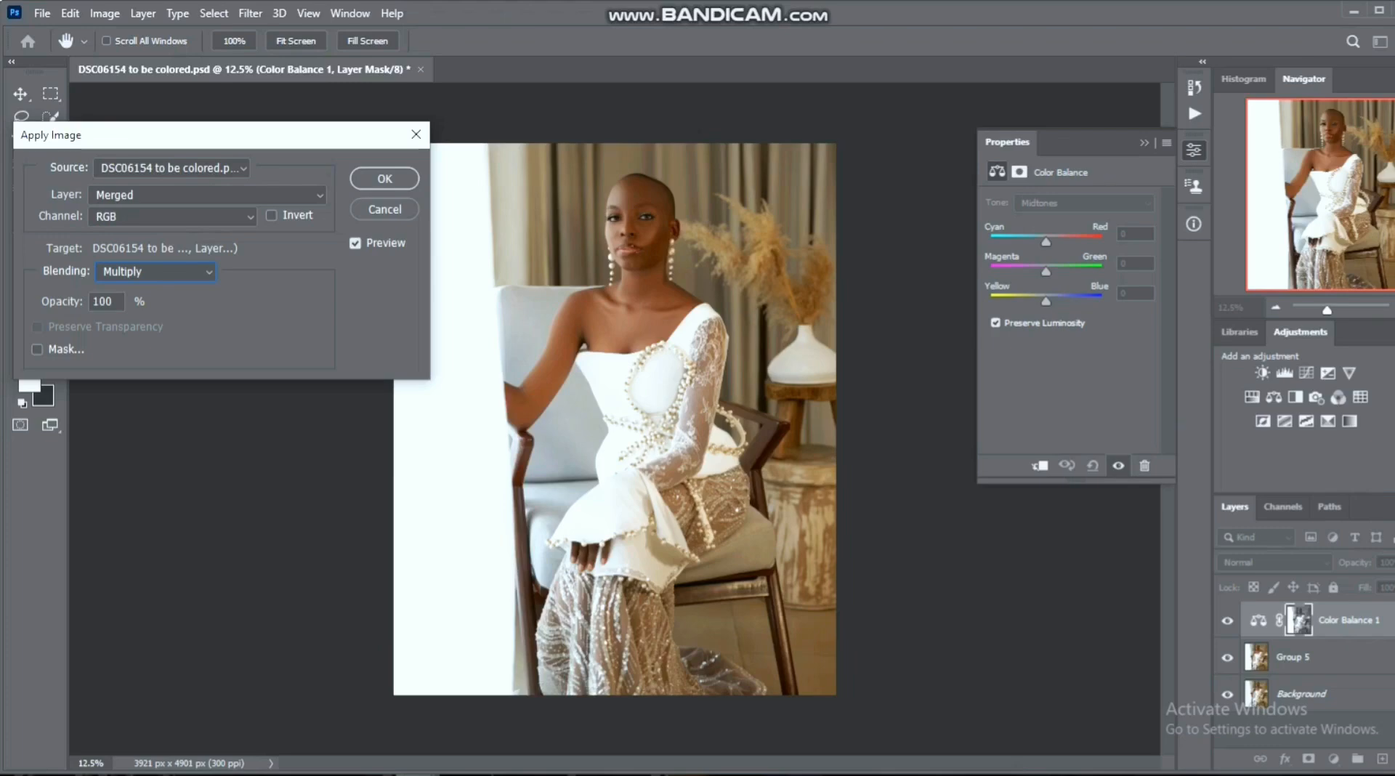
{"action": "key", "text": "Return"}
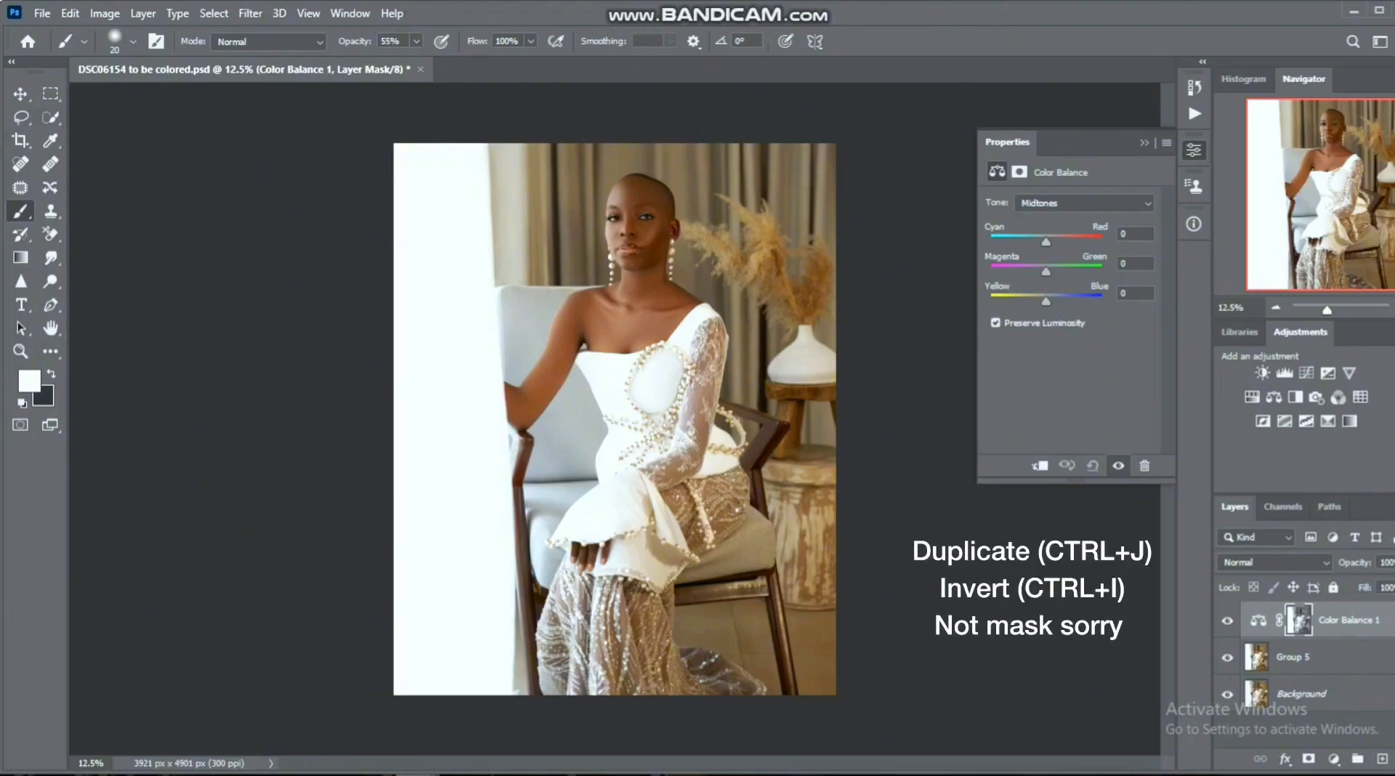
- Duplicate the Color Balance layer with an inverted mask, naming the original "color highlights" and the copy "color shadow"
{"action": "key", "text": "ctrl+j"}
{"action": "key", "text": "ctrl+i"}
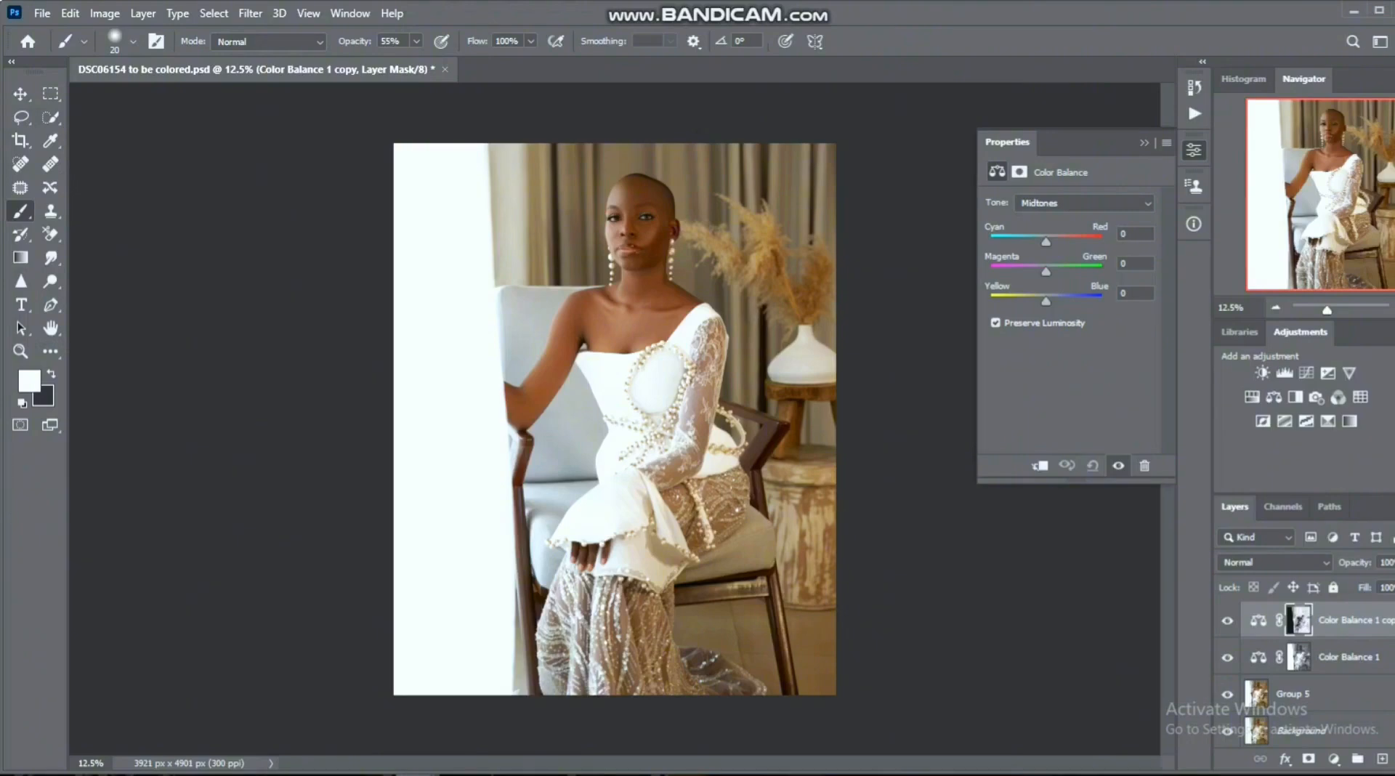
{"action": "double_click", "coordinate": [1350, 657]}
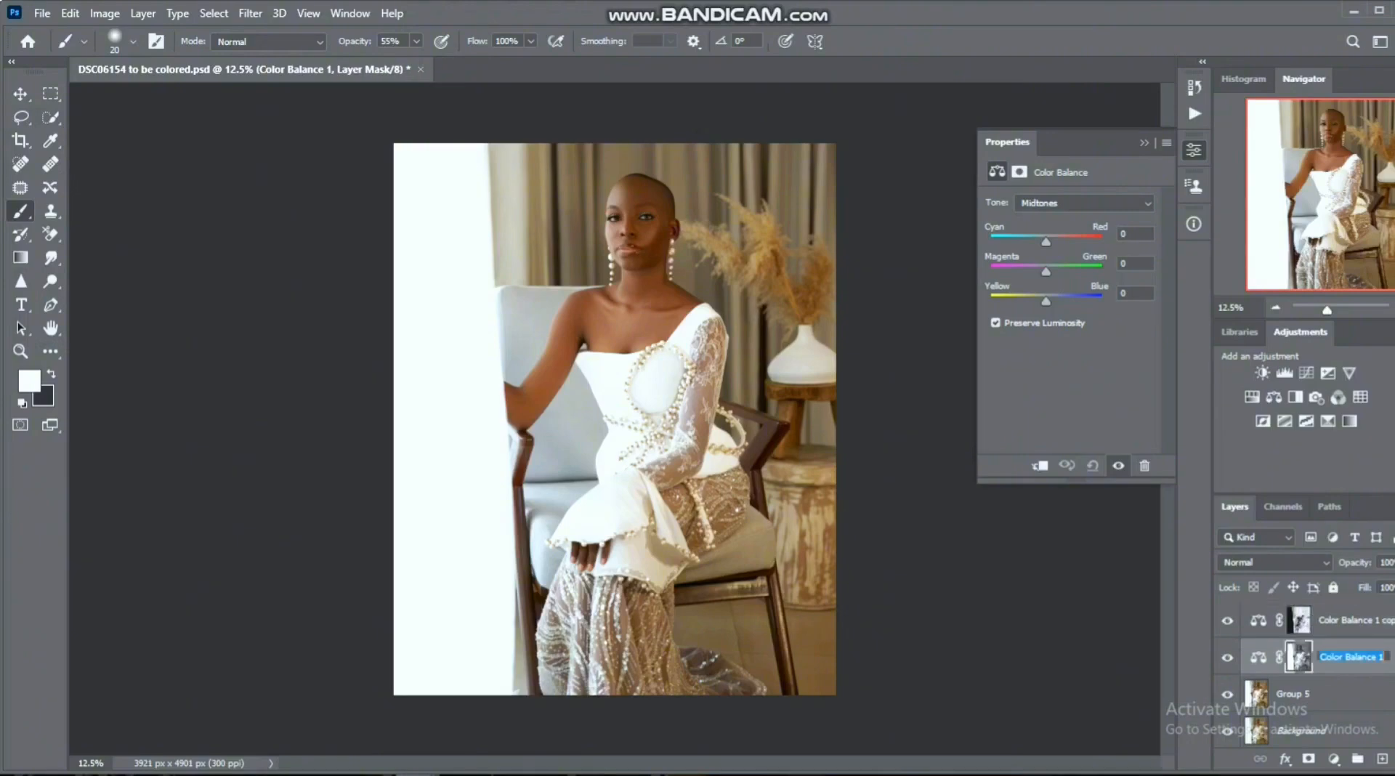
{"action": "type", "text": "color highlights"}
{"action": "key", "text": "Return"}
{"action": "double_click", "coordinate": [1356, 620]}
{"action": "type", "text": "color shadow"}
{"action": "key", "text": "Return"}
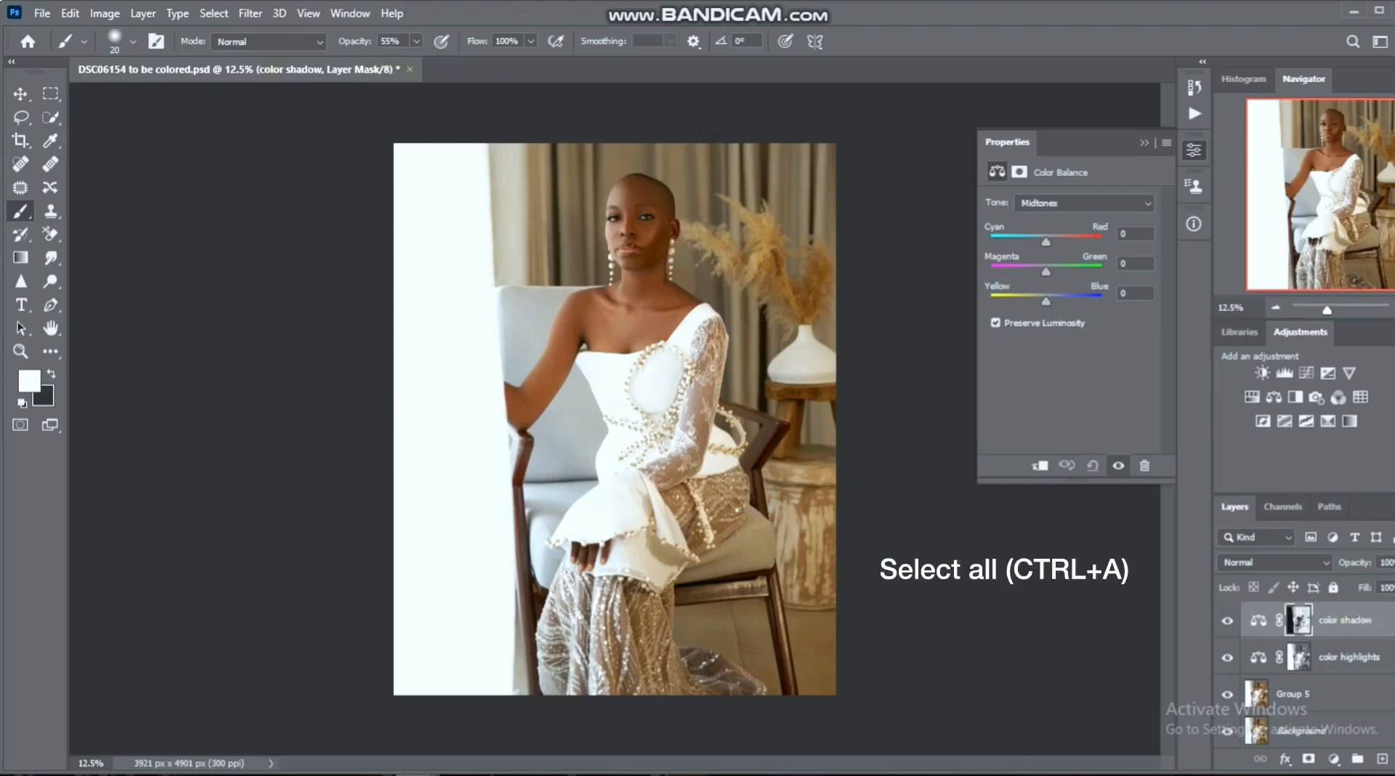
- Select the whole canvas and subtract the color highlights and color shadow masks from the selection
{"action": "left_click", "coordinate": [1349, 657]}
{"action": "key", "text": "ctrl+a"}
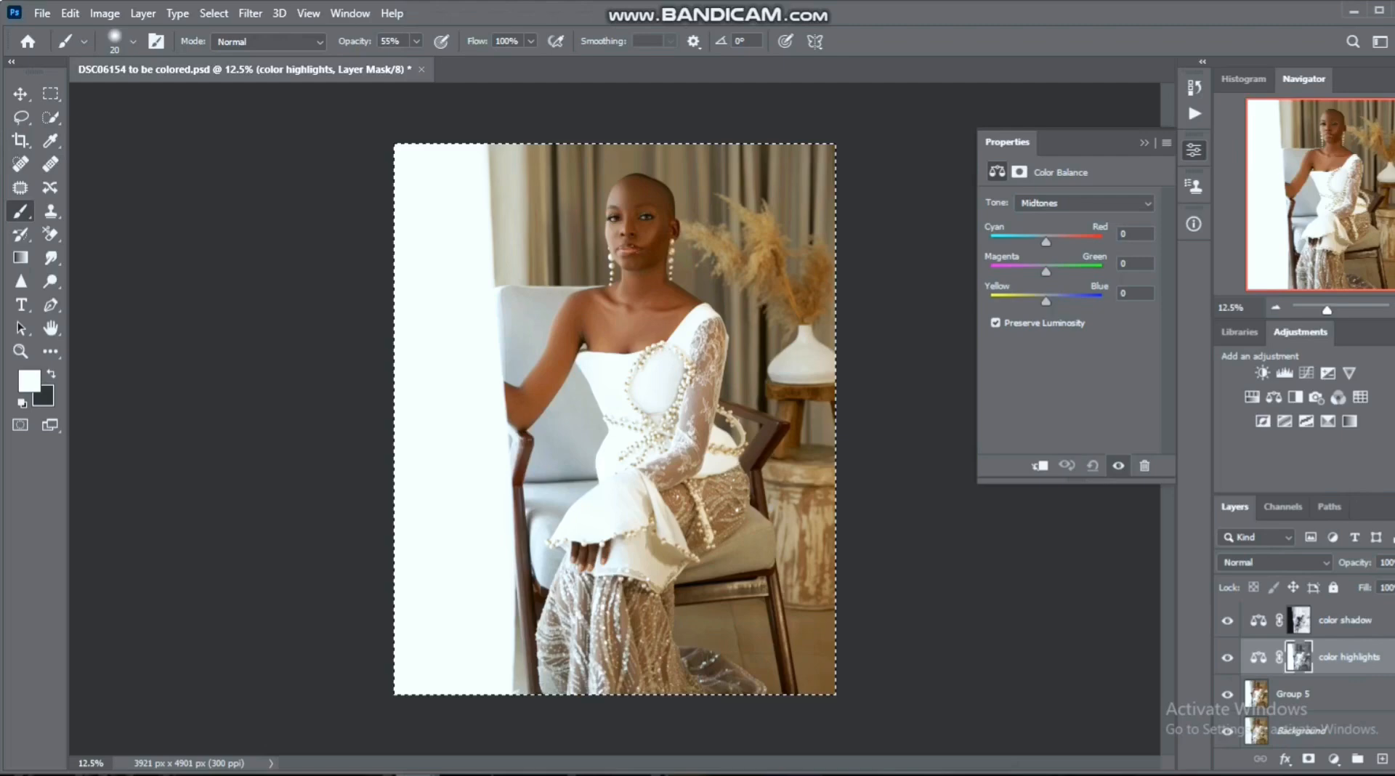
{"action": "left_click", "coordinate": [1299, 656], "text": "ctrl+alt"}
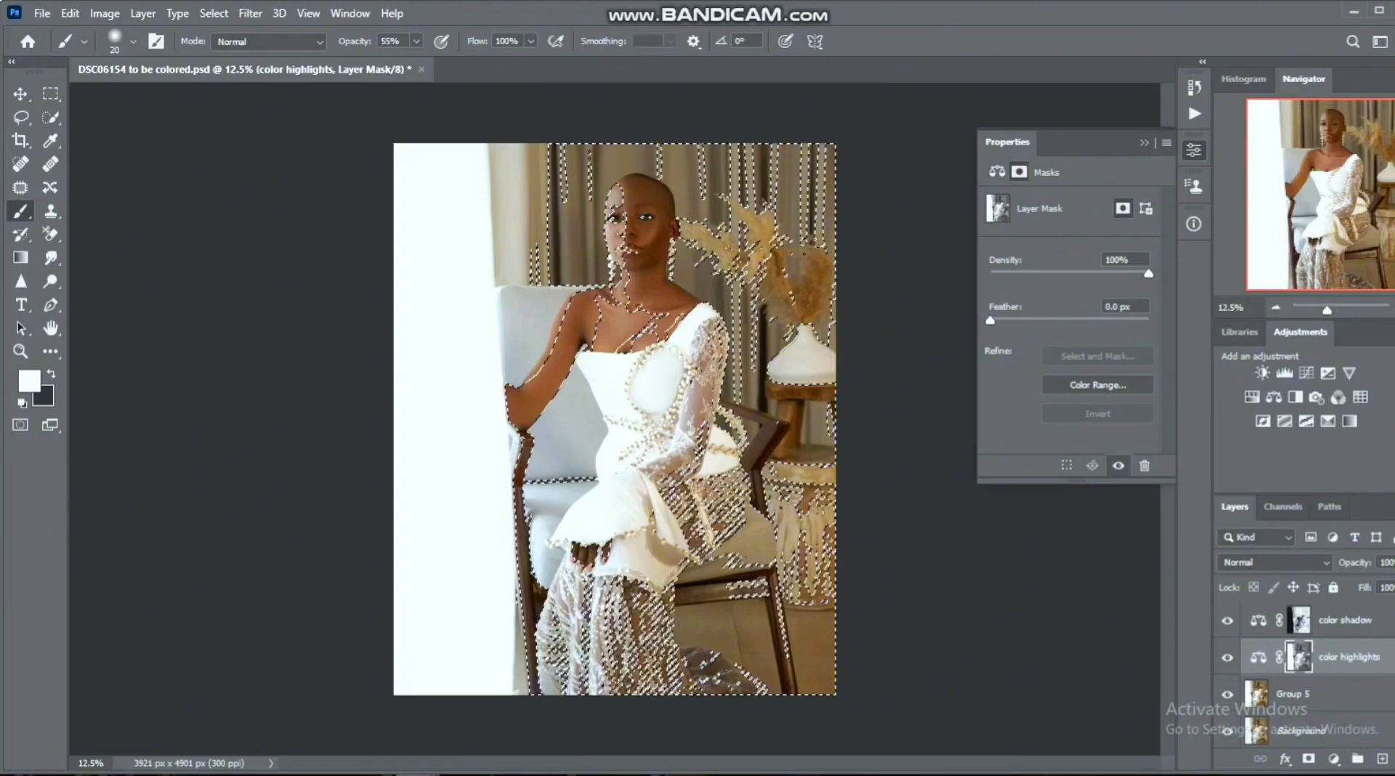
{"action": "left_click", "coordinate": [1345, 620]}
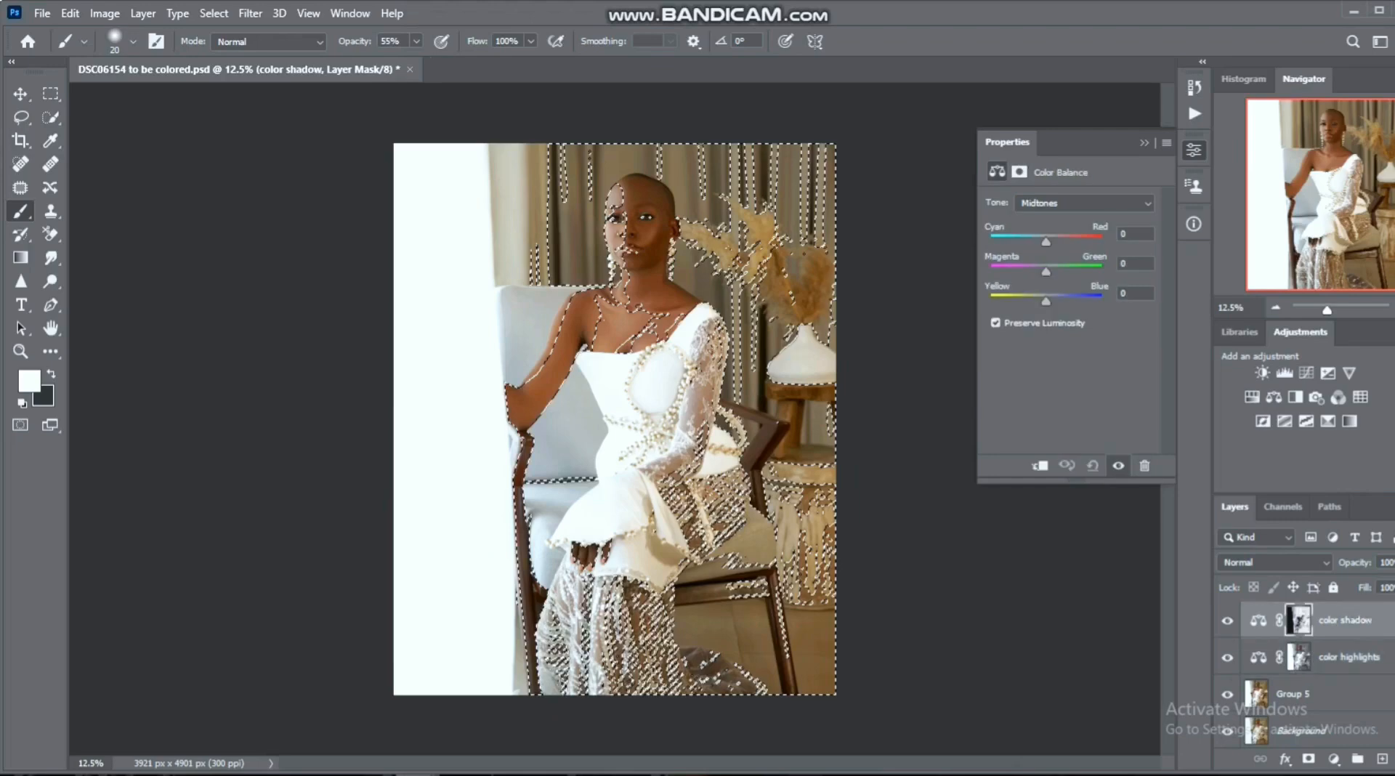
{"action": "left_click", "coordinate": [1299, 657], "text": "ctrl+alt+shift"}
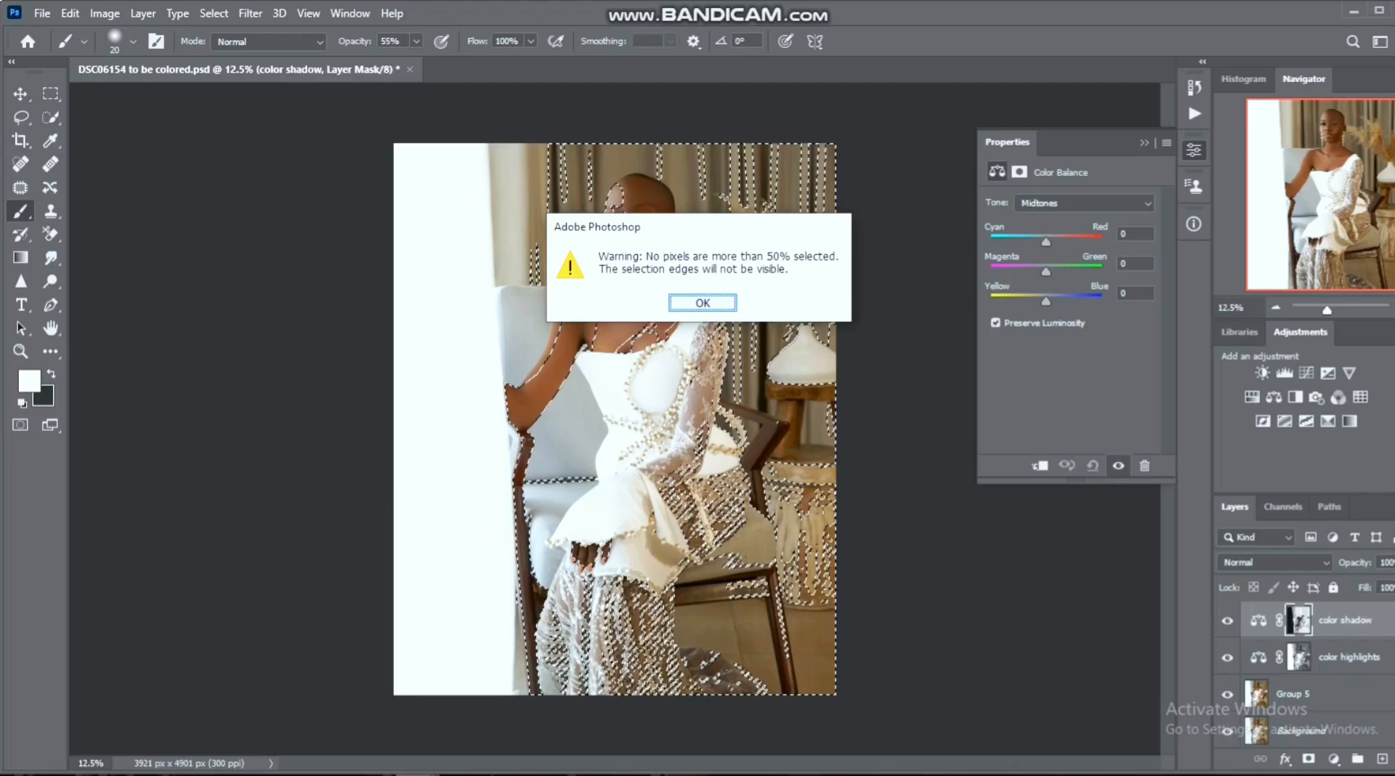
{"action": "key", "text": "Return"}
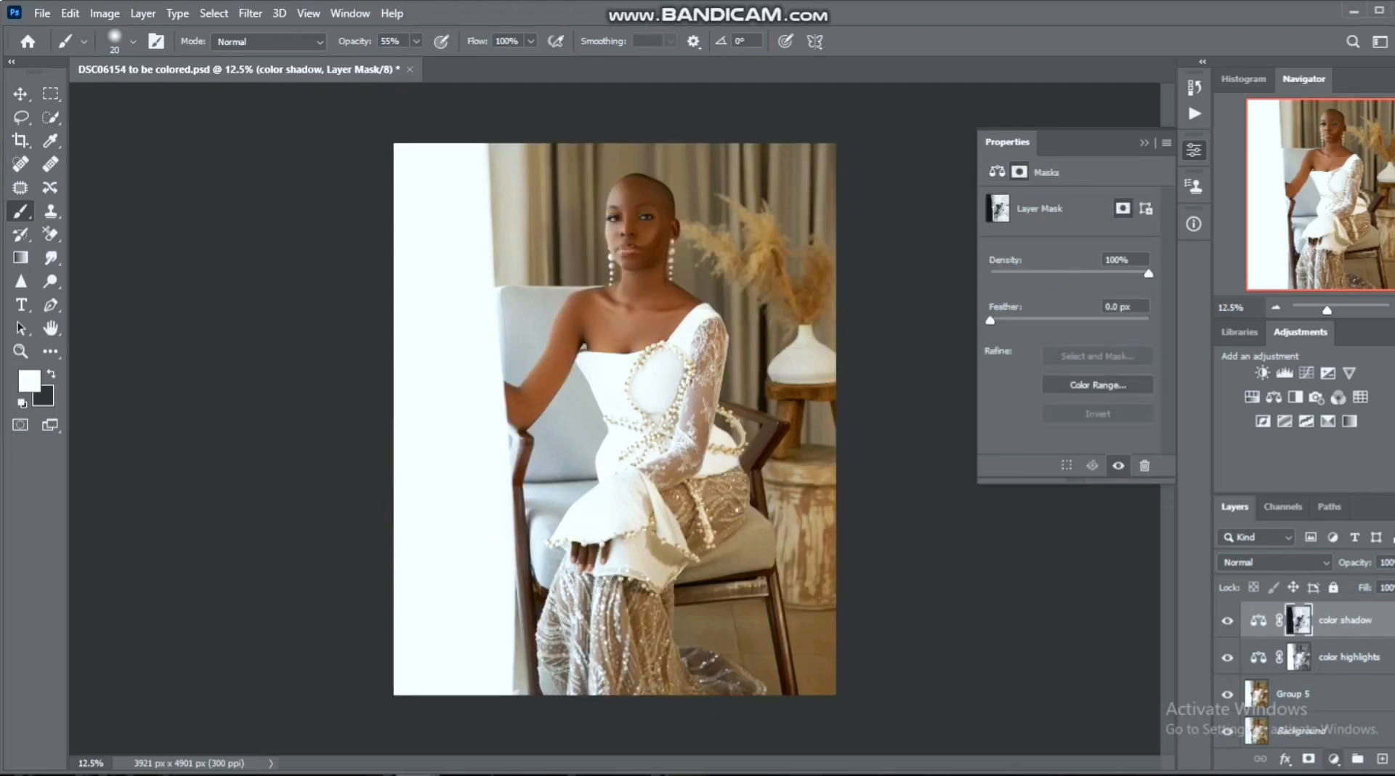
- Add a Color Balance adjustment layer masked by the current selection and name it "color midtones"
{"action": "left_click", "coordinate": [1334, 759]}
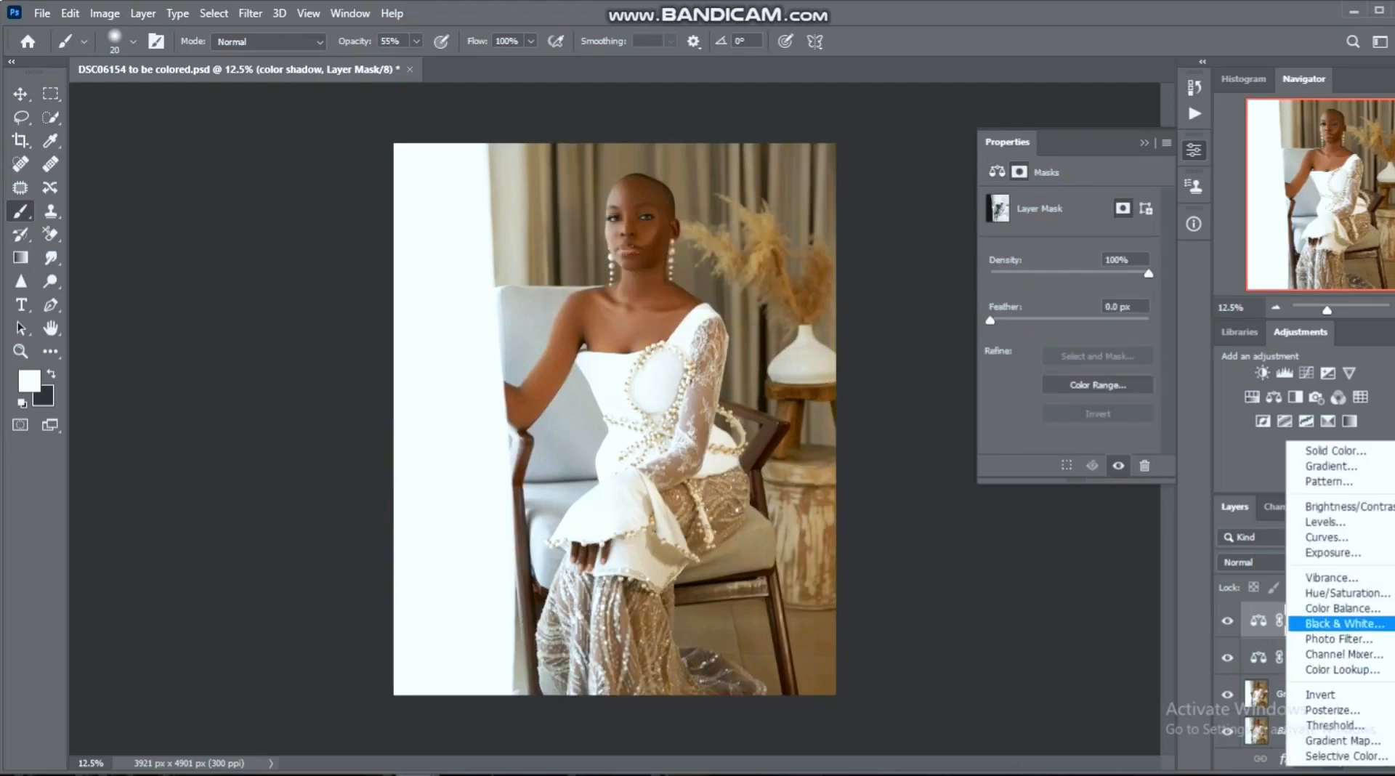
{"action": "left_click", "coordinate": [1342, 608]}
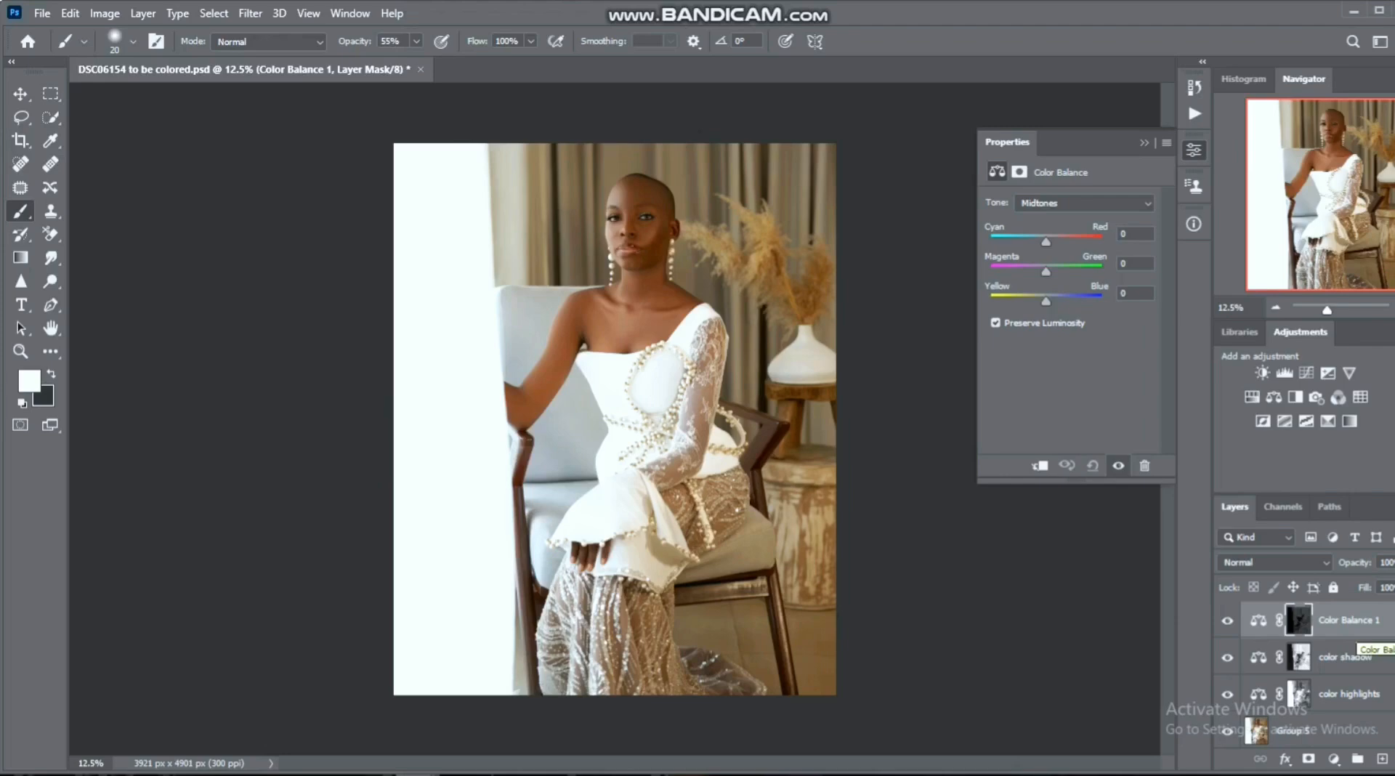
{"action": "double_click", "coordinate": [1354, 621]}
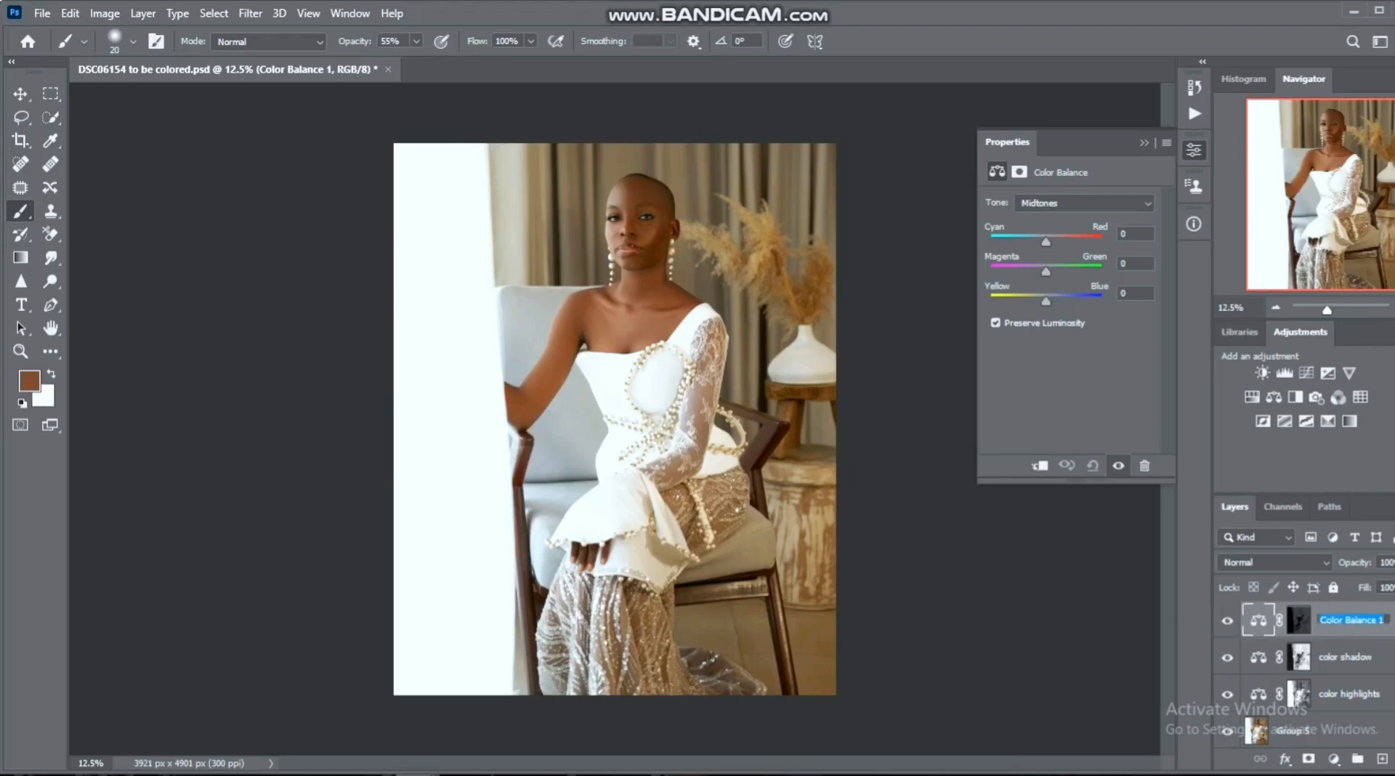
{"action": "type", "text": "color midtones"}
{"action": "key", "text": "Return"}
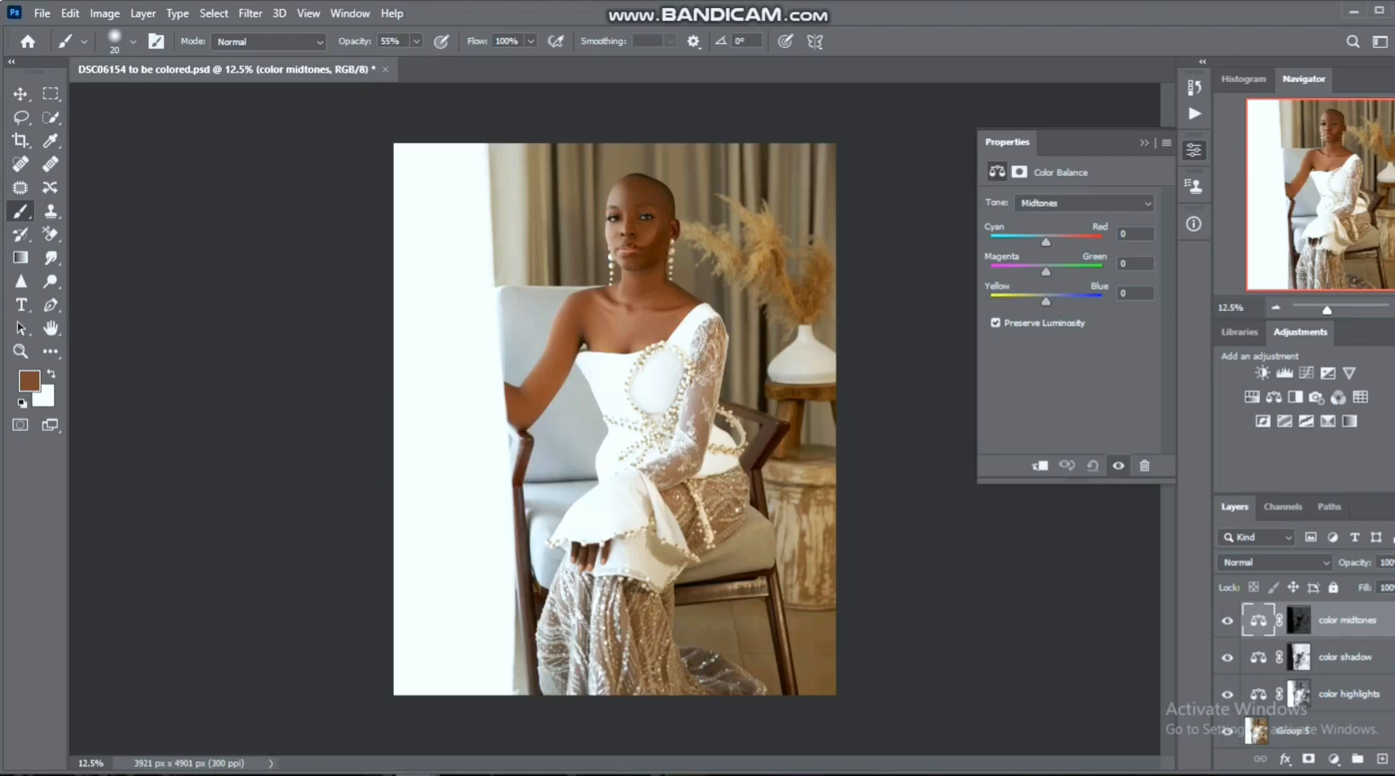
{"action": "left_click", "coordinate": [505, 775]}
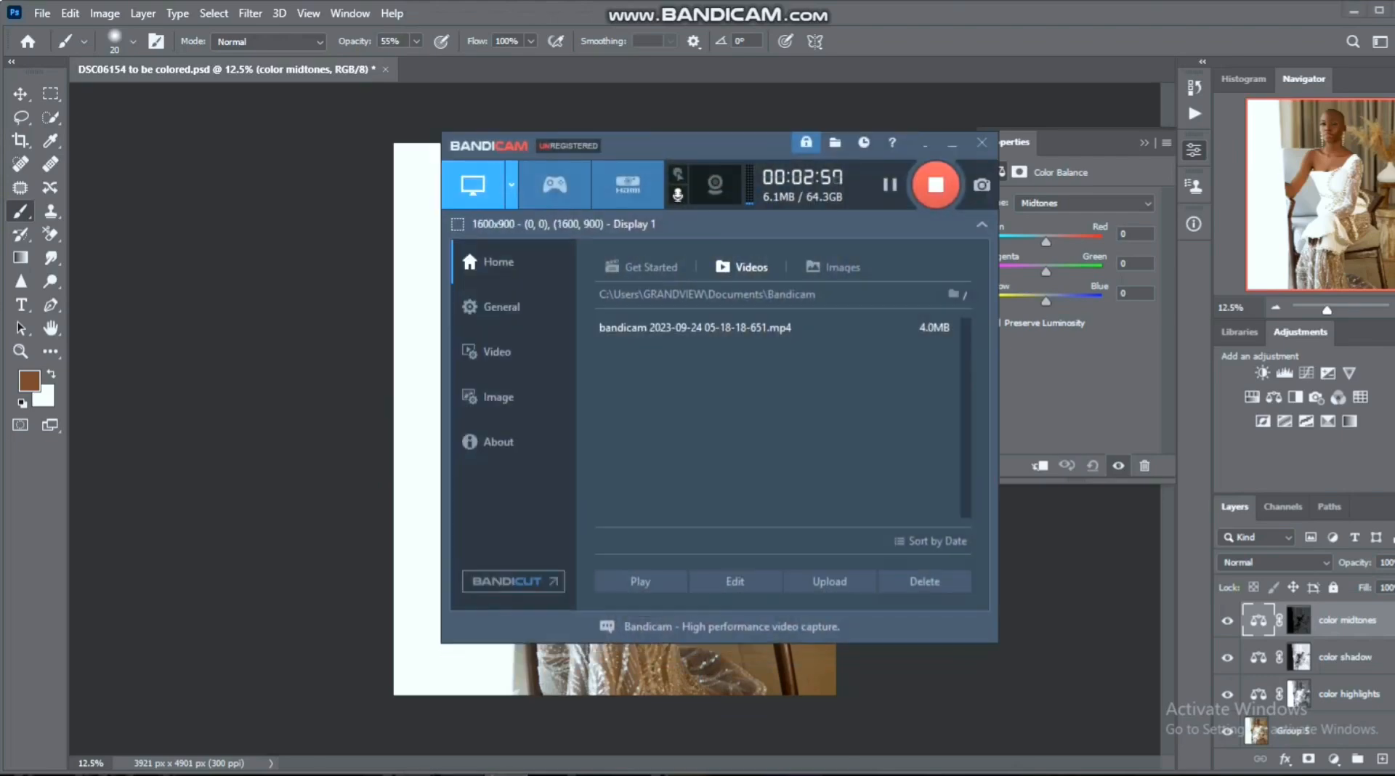
{"action": "left_click", "coordinate": [413, 774]}
- Shift the Midtones tone of the color highlights layer slightly towards red and blue
{"action": "left_click", "coordinate": [1299, 694]}
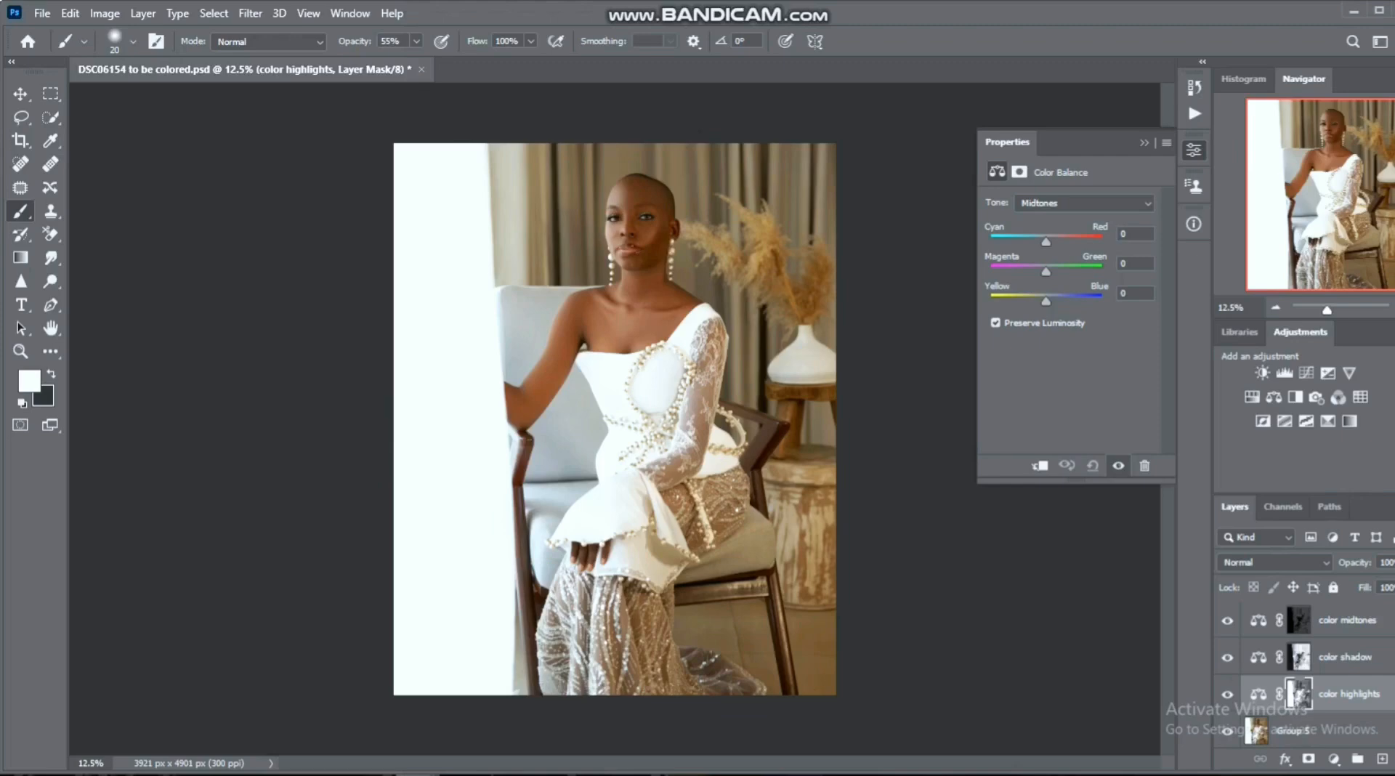
{"action": "left_click", "coordinate": [1084, 204]}
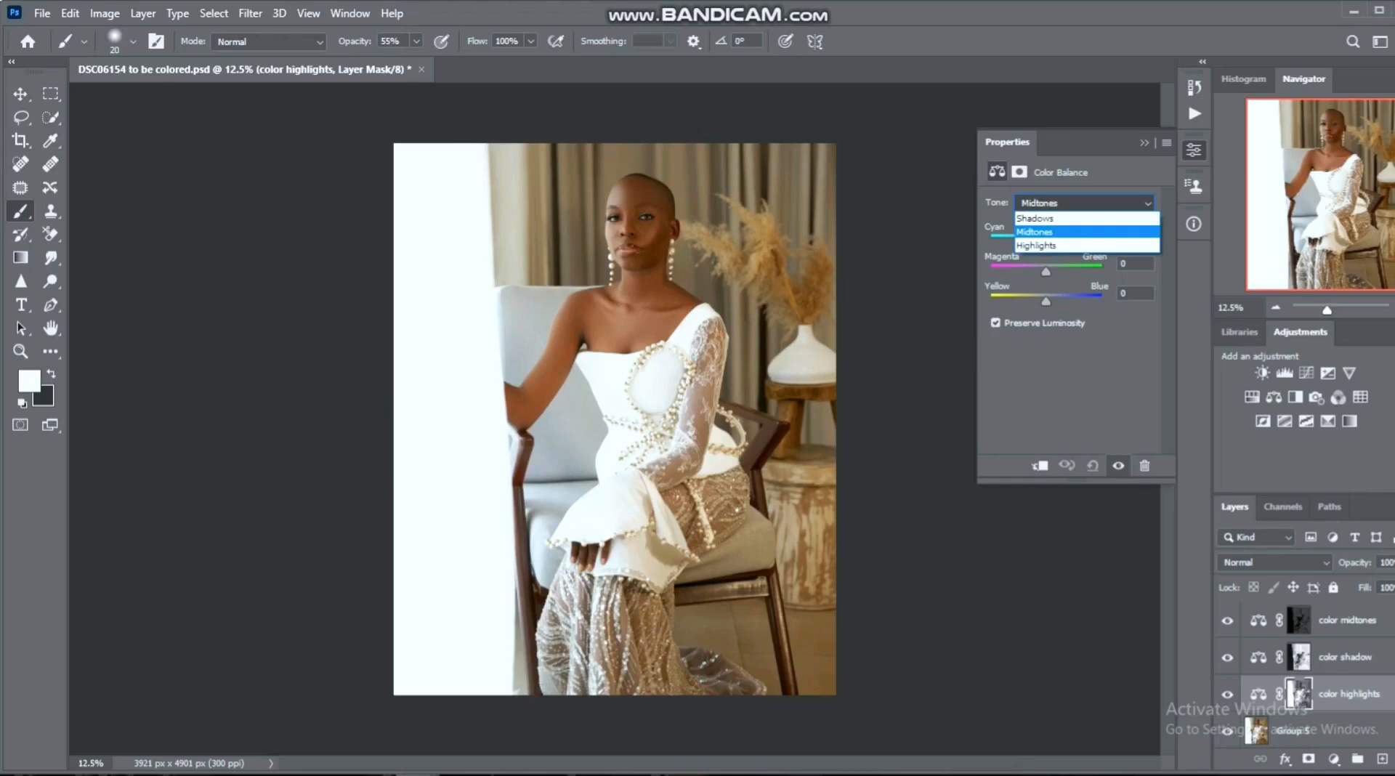
{"action": "left_click", "coordinate": [1053, 232]}
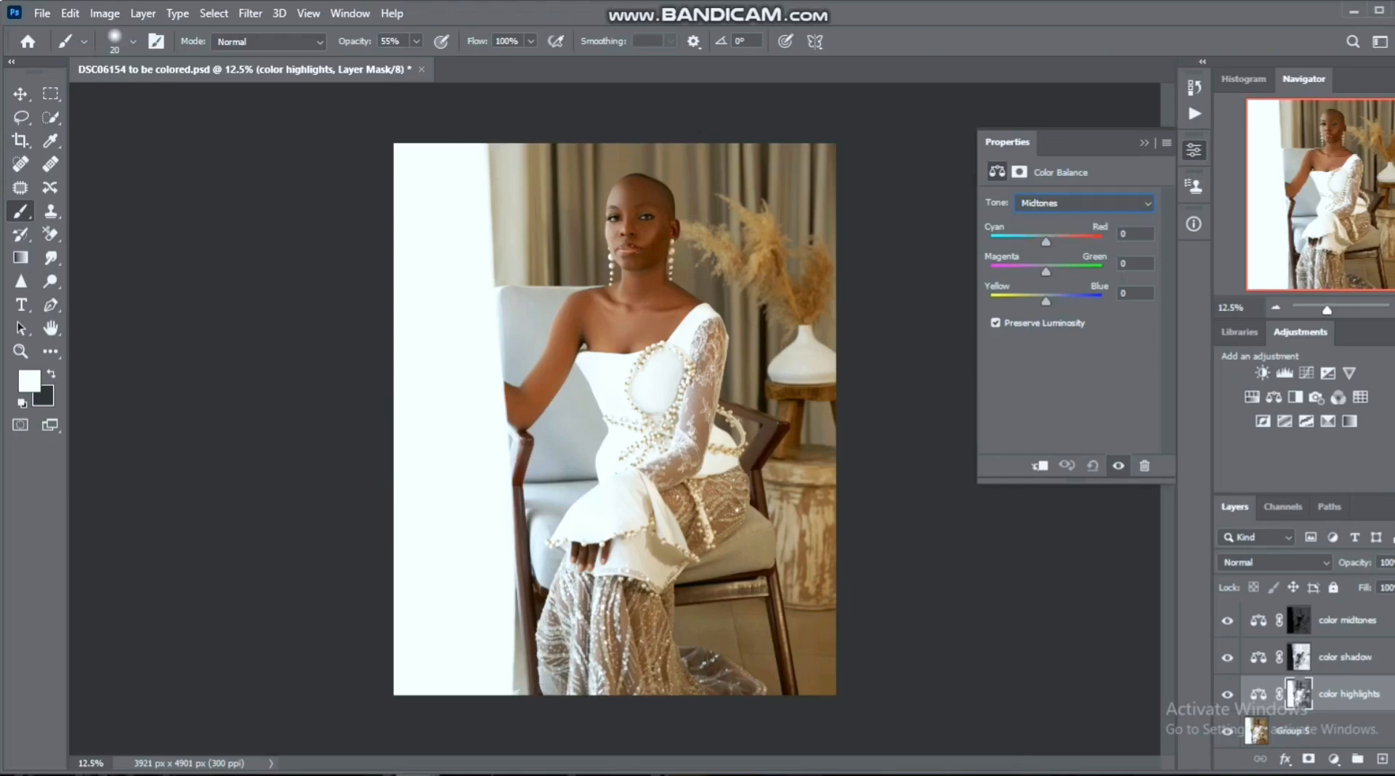
{"action": "left_click_drag", "start_coordinate": [1045, 242], "coordinate": [1049, 242]}
{"action": "left_click_drag", "start_coordinate": [1047, 300], "coordinate": [1049, 300]}
- Shift the Shadows tone of the color highlights layer towards red and set its Yellow-Blue balance to -2
{"action": "left_click", "coordinate": [1084, 204]}
{"action": "left_click", "coordinate": [1053, 218]}
{"action": "left_click_drag", "start_coordinate": [1046, 242], "coordinate": [1038, 242]}
{"action": "left_click_drag", "start_coordinate": [1037, 242], "coordinate": [1036, 242]}
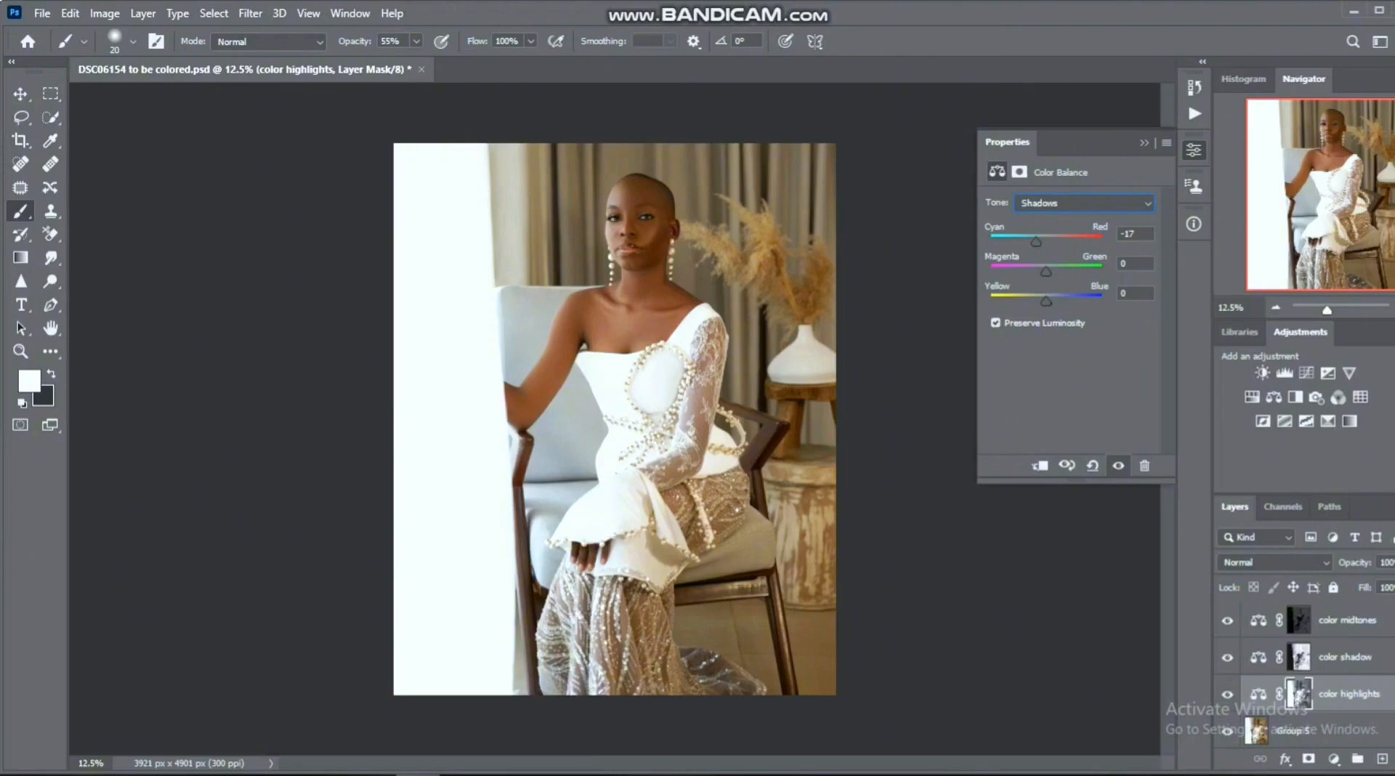
{"action": "left_click_drag", "start_coordinate": [1037, 241], "coordinate": [1050, 242]}
{"action": "left_click_drag", "start_coordinate": [1045, 300], "coordinate": [1040, 301]}
- Set the Highlights tone of the color highlights layer to Cyan-Red +7 and Yellow-Blue -4
{"action": "left_click", "coordinate": [1083, 203]}
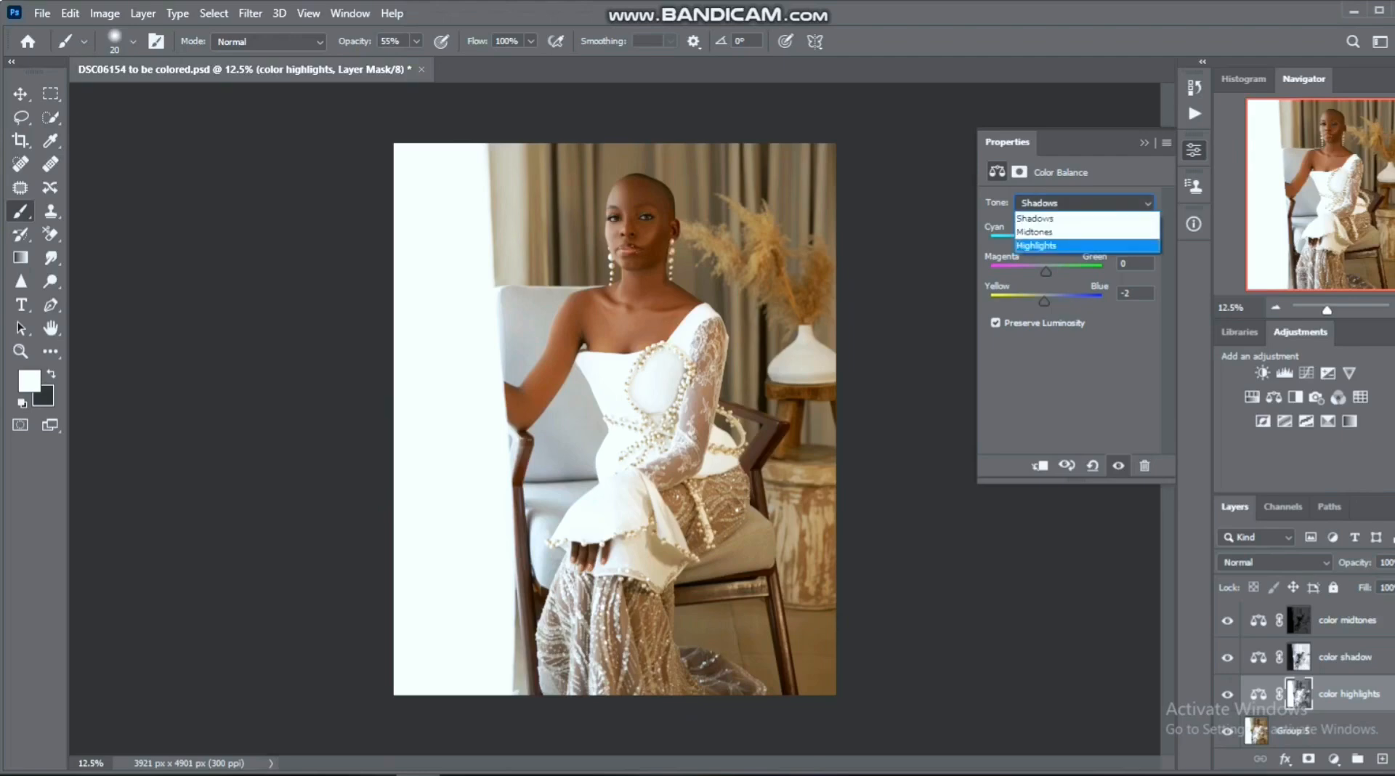
{"action": "left_click", "coordinate": [1046, 246]}
{"action": "left_click_drag", "start_coordinate": [1046, 242], "coordinate": [1049, 242]}
{"action": "left_click_drag", "start_coordinate": [1045, 301], "coordinate": [1042, 301]}
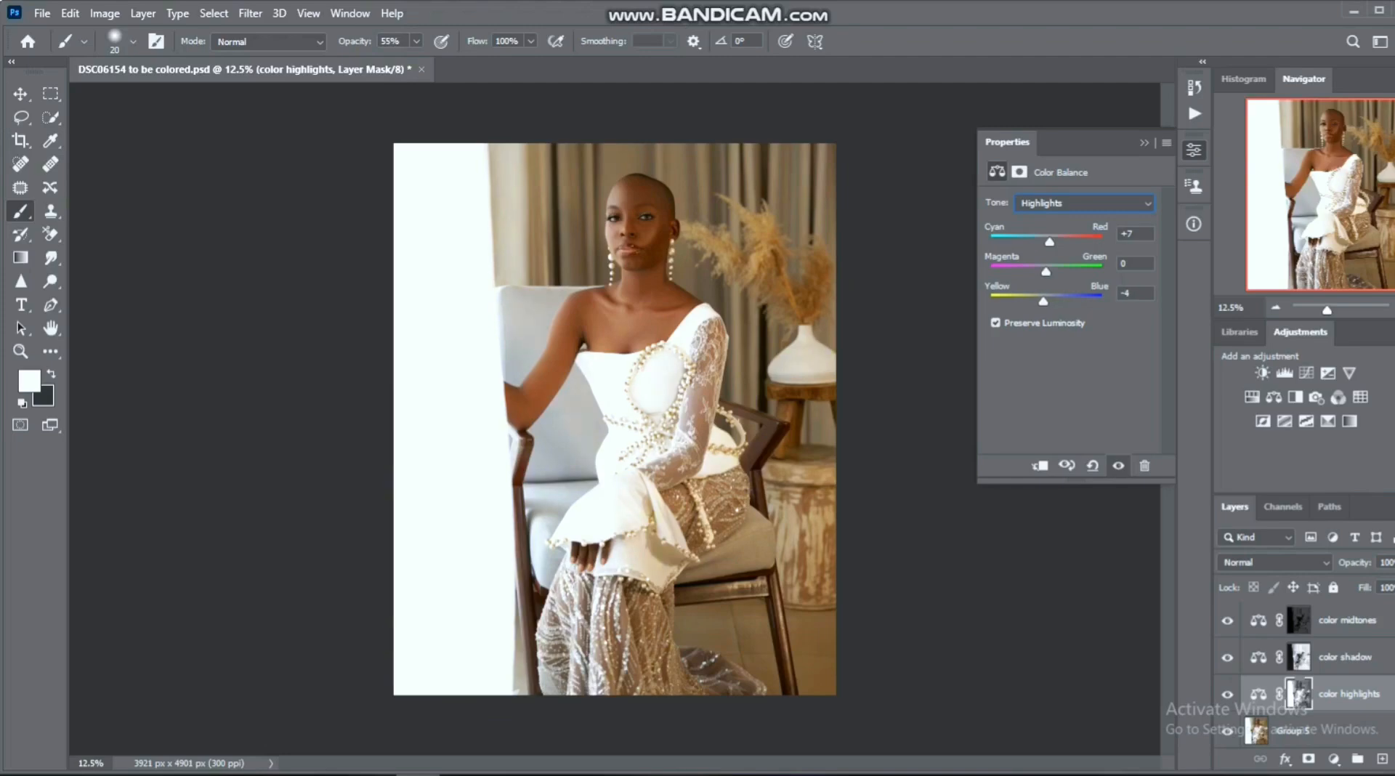
- Compare the portrait with and without the color highlights adjustment
{"action": "left_click", "coordinate": [1228, 695]}
{"action": "left_click", "coordinate": [1228, 694]}
{"action": "left_click", "coordinate": [1227, 695]}
{"action": "left_click", "coordinate": [1227, 694]}
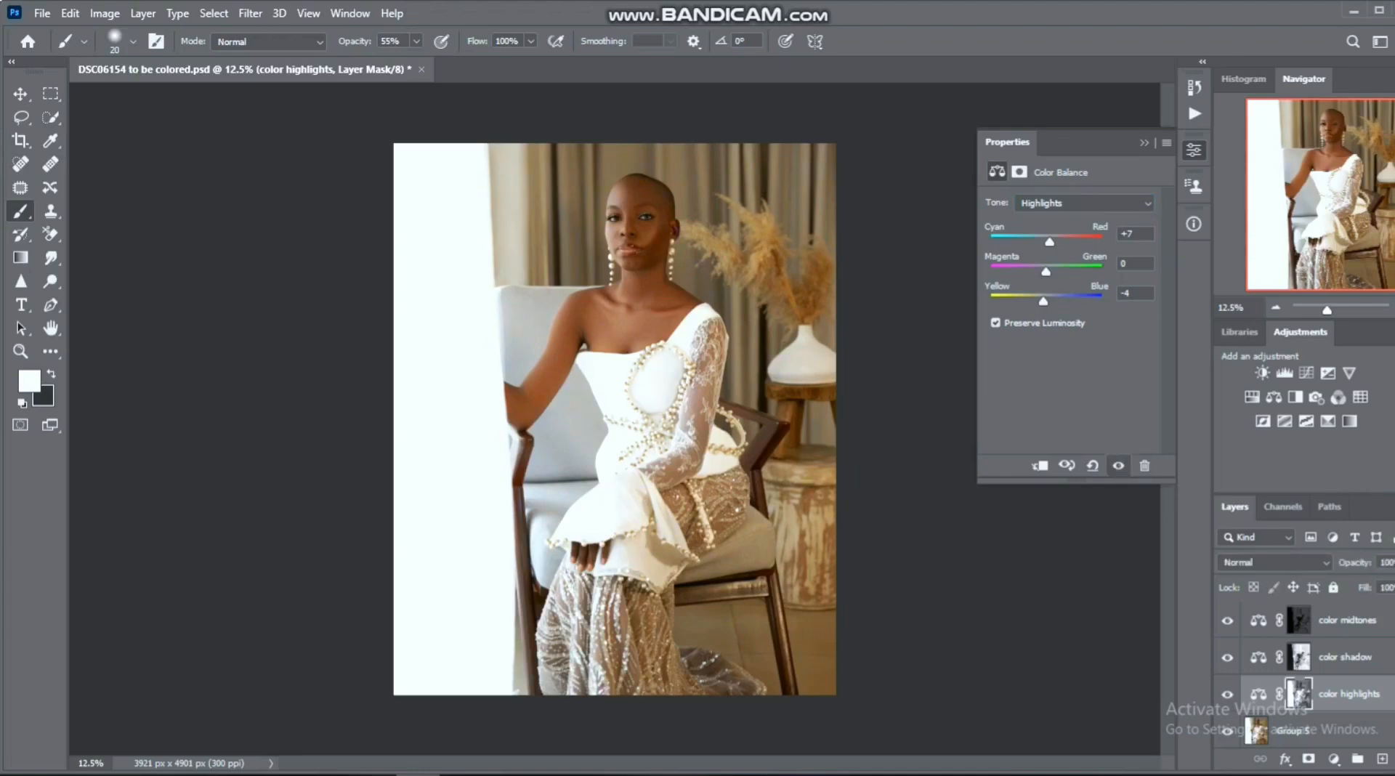
{"action": "left_click", "coordinate": [1227, 694]}
{"action": "left_click", "coordinate": [1227, 695]}
- Shift the Midtones tone of the color shadow layer slightly towards red and yellow
{"action": "left_click", "coordinate": [1345, 657]}
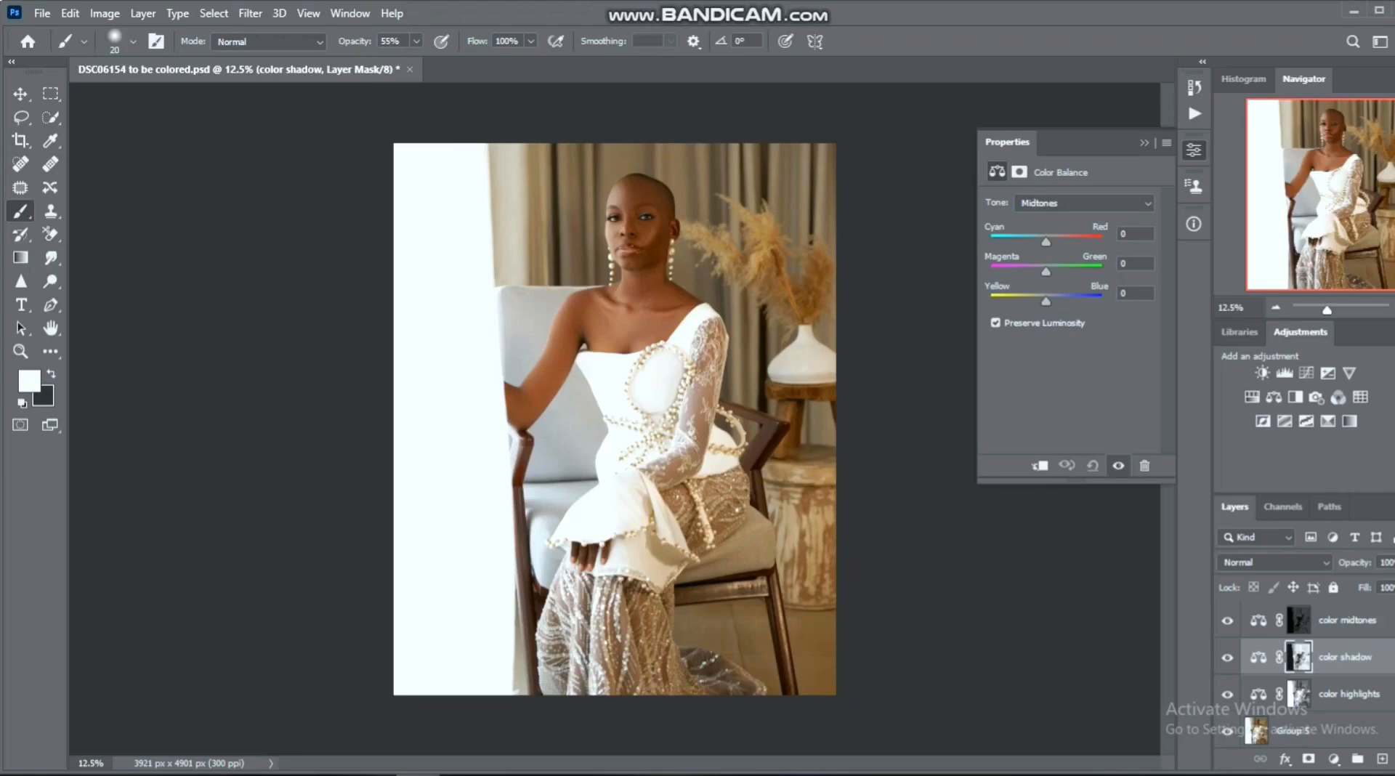
{"action": "mouse_move", "coordinate": [1046, 242]}
{"action": "left_mouse_down"}
{"action": "mouse_move", "coordinate": [1031, 242]}
{"action": "mouse_move", "coordinate": [1047, 242]}
{"action": "left_mouse_up"}
{"action": "left_click_drag", "start_coordinate": [1046, 301], "coordinate": [1042, 301]}
- Fine-tune the Cyan-Red balance in the Shadows tone of the color shadow layer and shift it slightly towards yellow
{"action": "left_click", "coordinate": [1084, 203]}
{"action": "left_click", "coordinate": [1047, 218]}
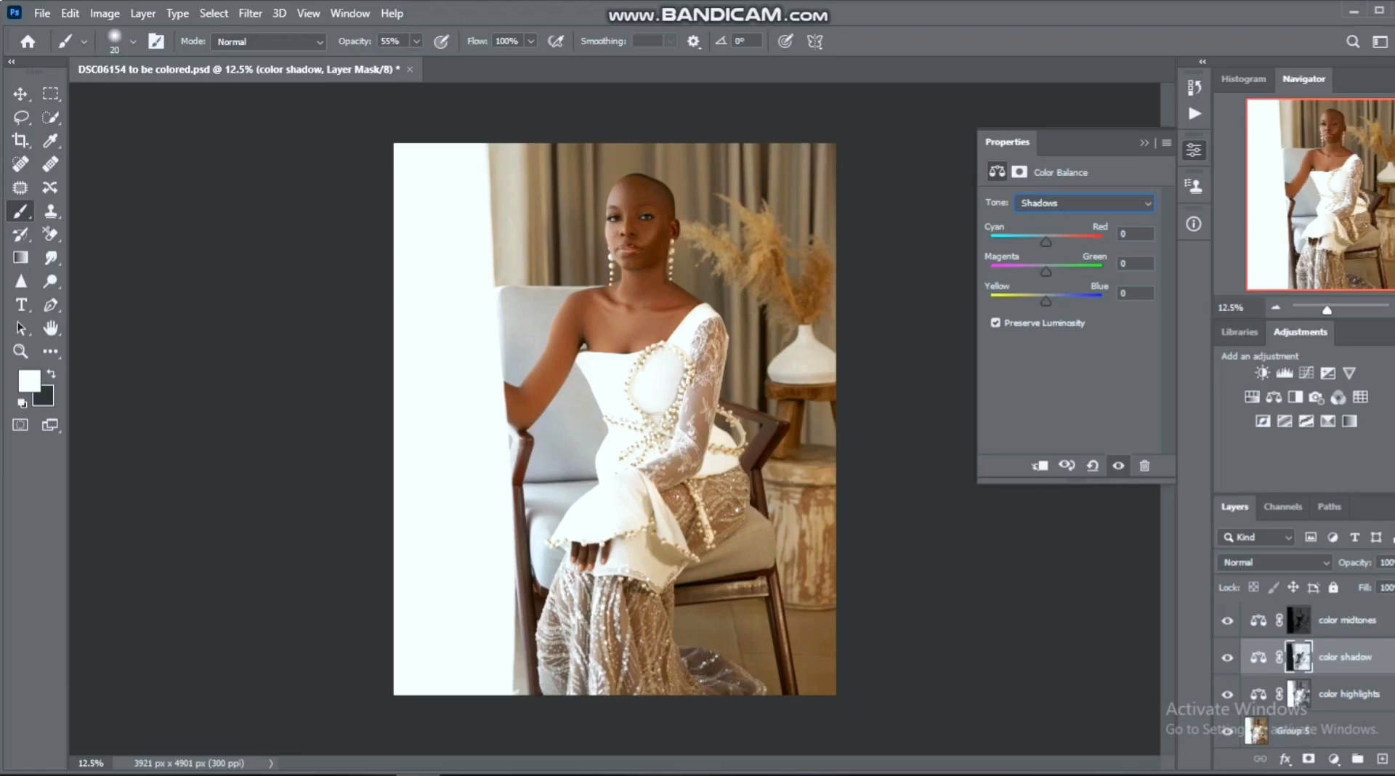
{"action": "left_click_drag", "start_coordinate": [1047, 242], "coordinate": [1044, 242]}
{"action": "left_click_drag", "start_coordinate": [1044, 242], "coordinate": [1046, 242]}
{"action": "left_click_drag", "start_coordinate": [1047, 301], "coordinate": [1044, 301]}
- Fine-tune the Cyan-Red and Yellow-Blue balance in the Highlights tone of the color shadow layer and compare the image with and without it
{"action": "left_click", "coordinate": [1083, 202]}
{"action": "left_click", "coordinate": [1037, 245]}
{"action": "left_click_drag", "start_coordinate": [1045, 241], "coordinate": [1046, 242]}
{"action": "left_click_drag", "start_coordinate": [1042, 301], "coordinate": [1044, 301]}
{"action": "left_click", "coordinate": [1227, 658]}
{"action": "left_click", "coordinate": [1227, 657]}
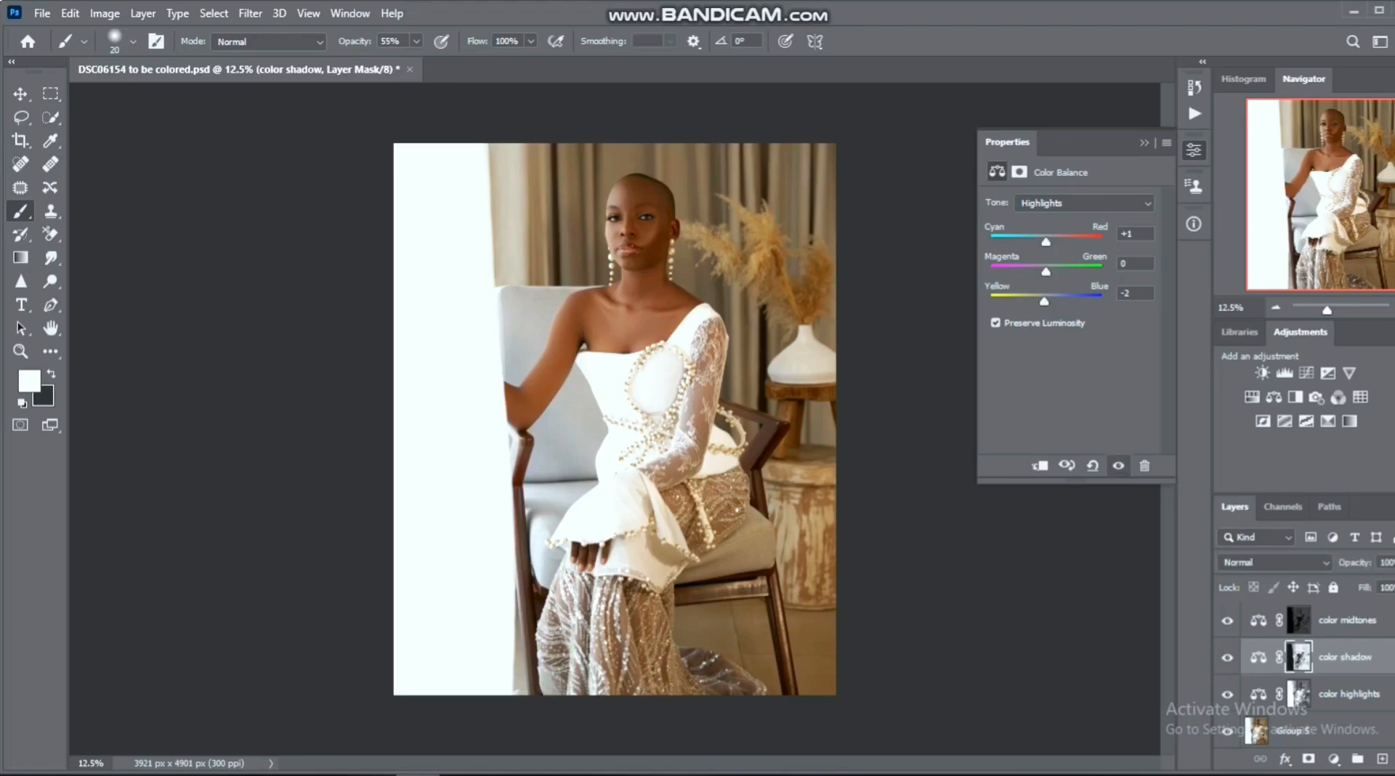
- Shift the Midtones tone of the color midtones layer slightly towards cyan and set its Yellow-Blue balance to -4
{"action": "left_click", "coordinate": [1347, 620]}
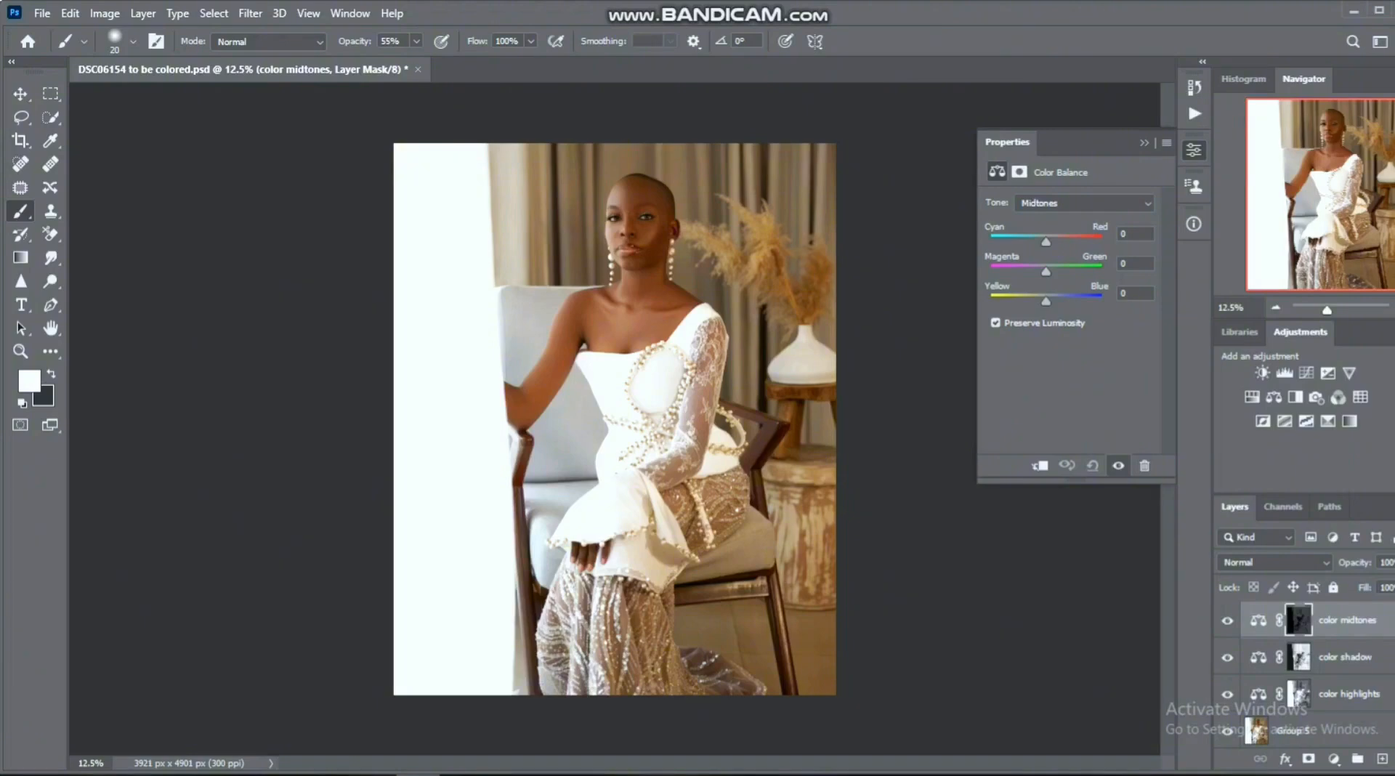
{"action": "left_click_drag", "start_coordinate": [1047, 242], "coordinate": [1047, 242]}
{"action": "left_click_drag", "start_coordinate": [1046, 242], "coordinate": [1045, 242]}
{"action": "left_click_drag", "start_coordinate": [1045, 242], "coordinate": [1042, 242]}
{"action": "left_click_drag", "start_coordinate": [1042, 242], "coordinate": [1043, 242]}
{"action": "left_click_drag", "start_coordinate": [1046, 301], "coordinate": [1043, 301]}
- Set the Shadows tone of the color midtones layer to Cyan-Red +4 and shift it slightly towards blue
{"action": "left_click", "coordinate": [1082, 204]}
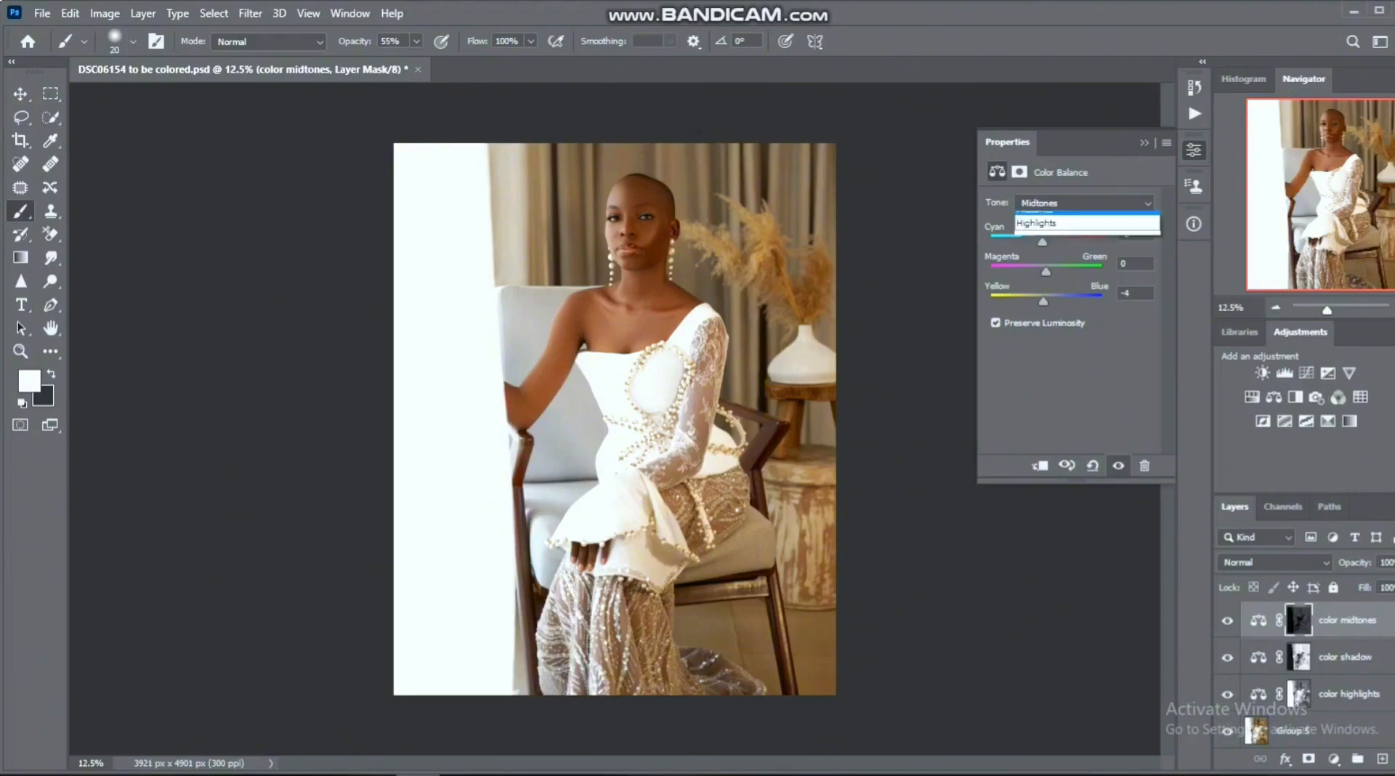
{"action": "left_click", "coordinate": [1036, 219]}
{"action": "left_click_drag", "start_coordinate": [1046, 242], "coordinate": [1047, 242]}
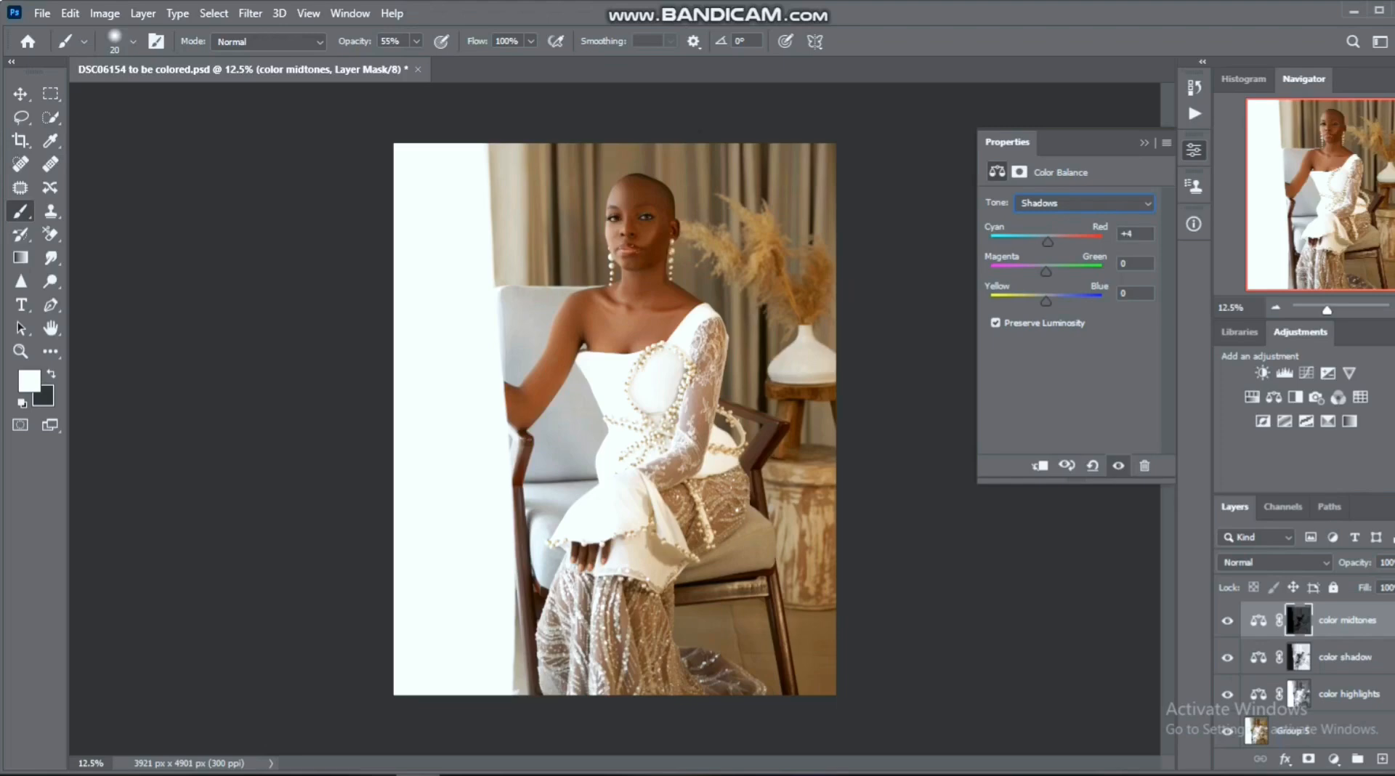
{"action": "left_click_drag", "start_coordinate": [1041, 301], "coordinate": [1049, 301]}
- Shift the Highlights tone of the color midtones layer slightly towards red and blue
{"action": "left_click", "coordinate": [1084, 204]}
{"action": "left_click", "coordinate": [1037, 245]}
{"action": "left_click_drag", "start_coordinate": [1047, 241], "coordinate": [1047, 242]}
{"action": "left_click_drag", "start_coordinate": [1044, 301], "coordinate": [1047, 301]}
- Group the color highlights, color shadow and color midtones layers and name the group "color balance"
{"action": "left_click", "coordinate": [1348, 693], "text": "shift"}
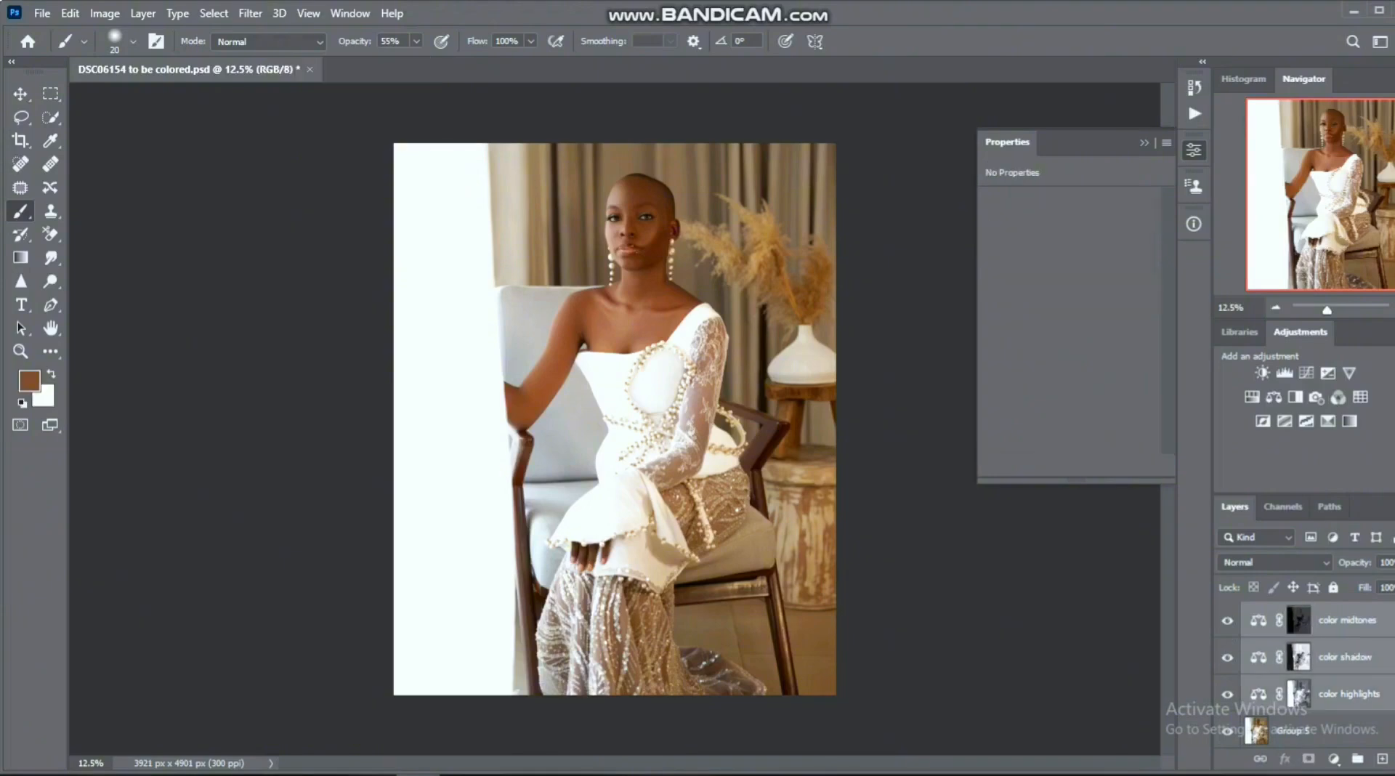
{"action": "key", "text": "ctrl+g"}
{"action": "double_click", "coordinate": [1295, 614]}
{"action": "type", "text": "color balance"}
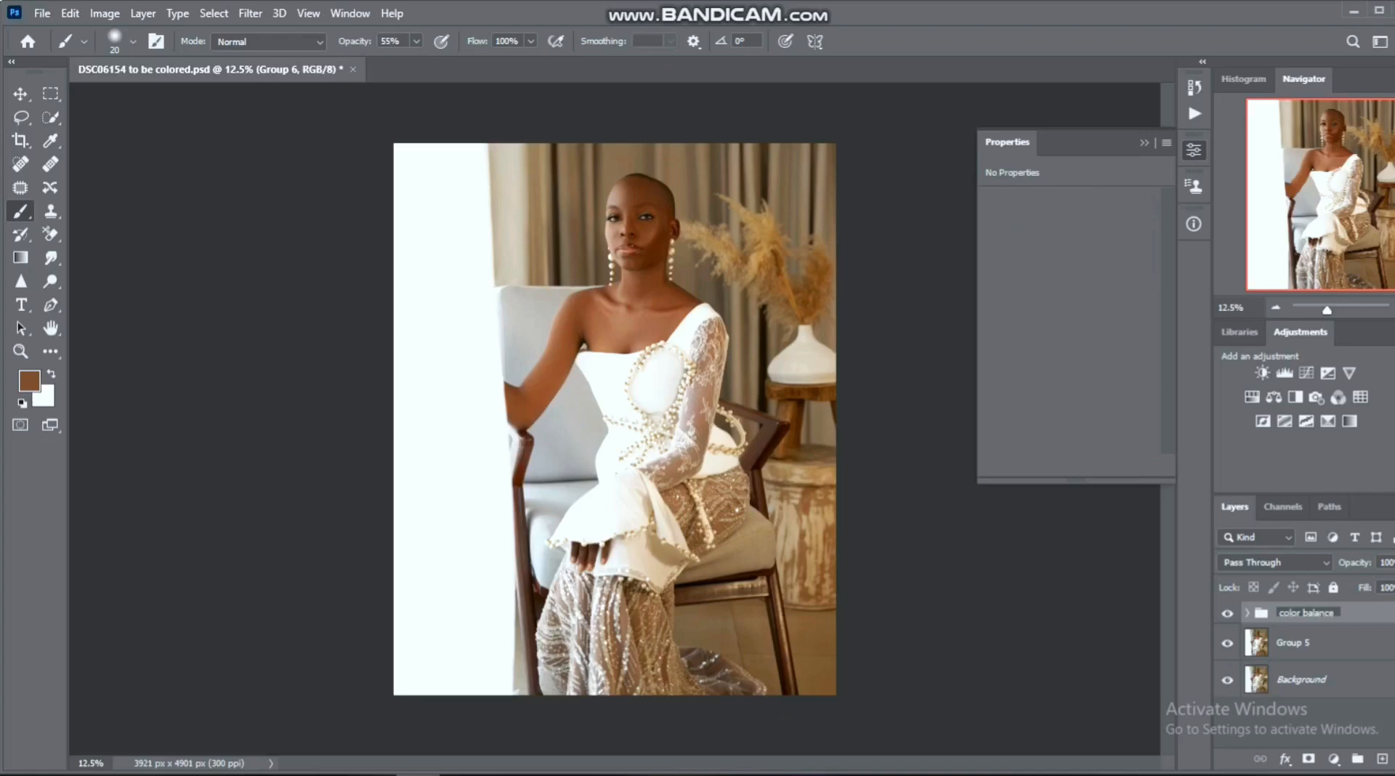
{"action": "key", "text": "Return"}
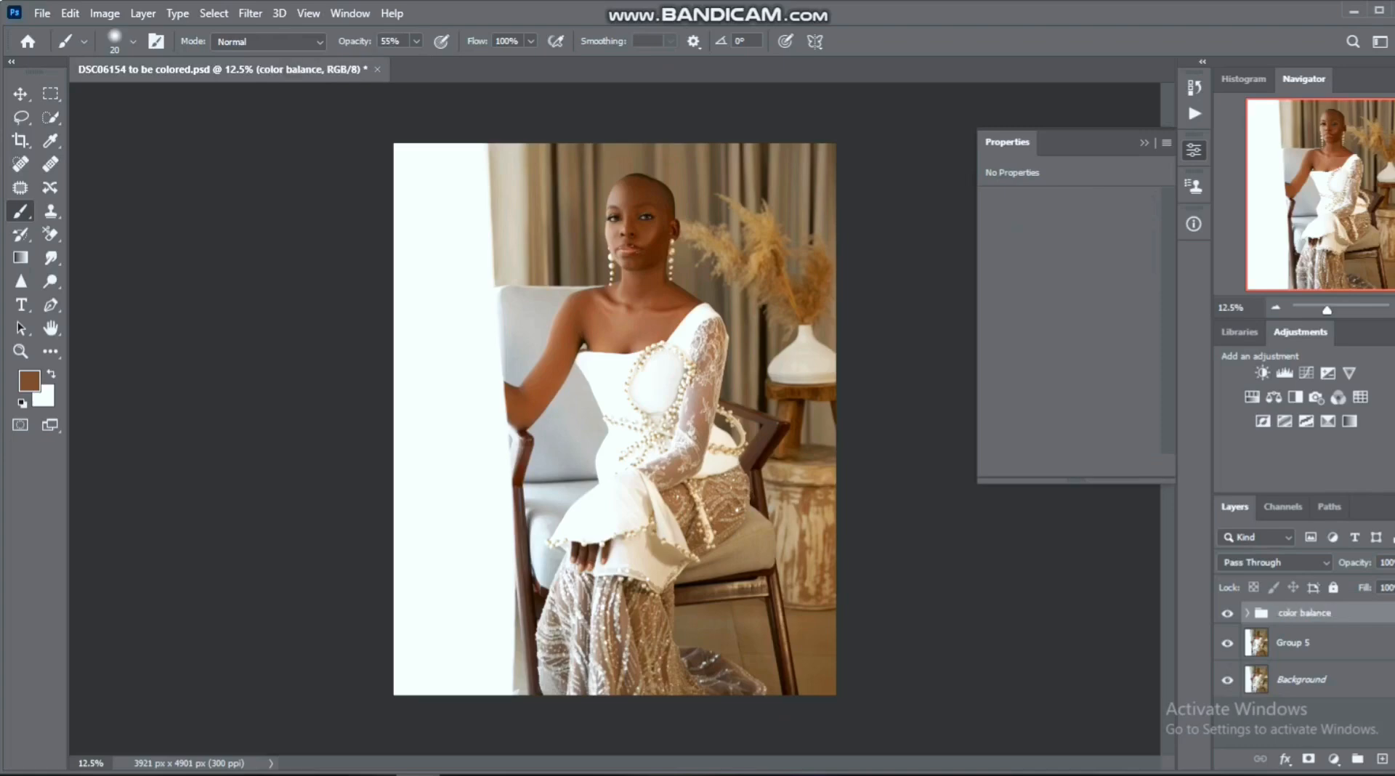
- Compare the image with and without the color balance group and lower the group's opacity to 67%
{"action": "left_click", "coordinate": [1227, 613]}
{"action": "left_click", "coordinate": [1227, 613]}
{"action": "left_click", "coordinate": [1228, 614]}
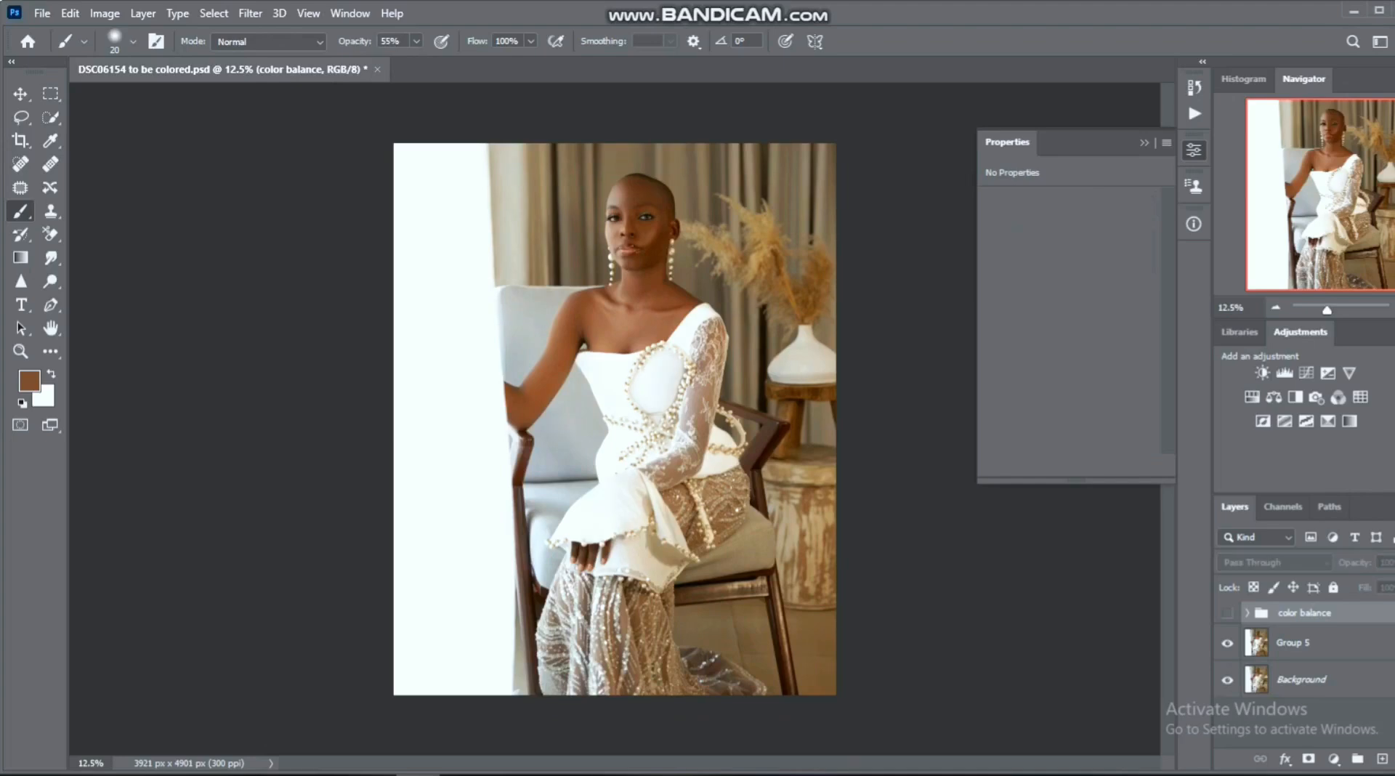
{"action": "left_click", "coordinate": [1227, 613]}
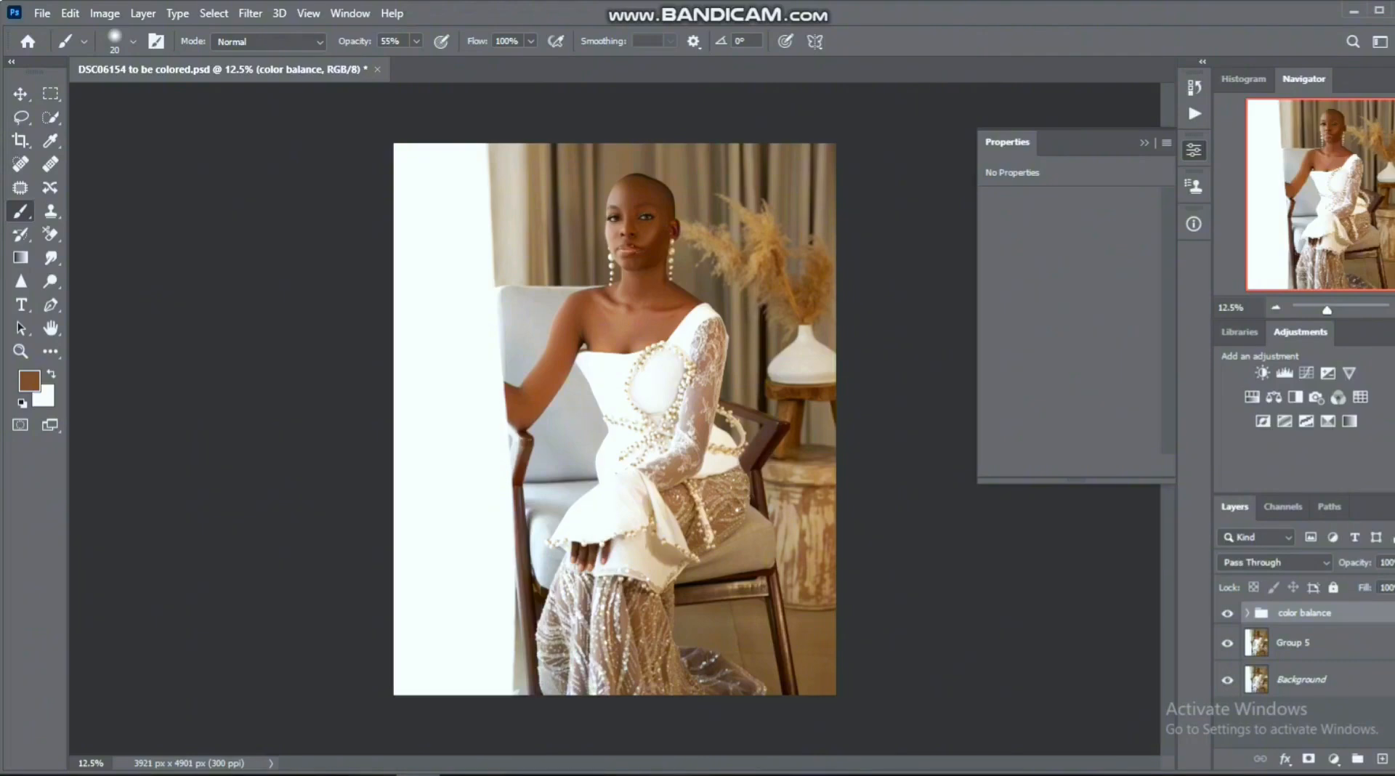
{"action": "left_click", "coordinate": [1394, 562]}
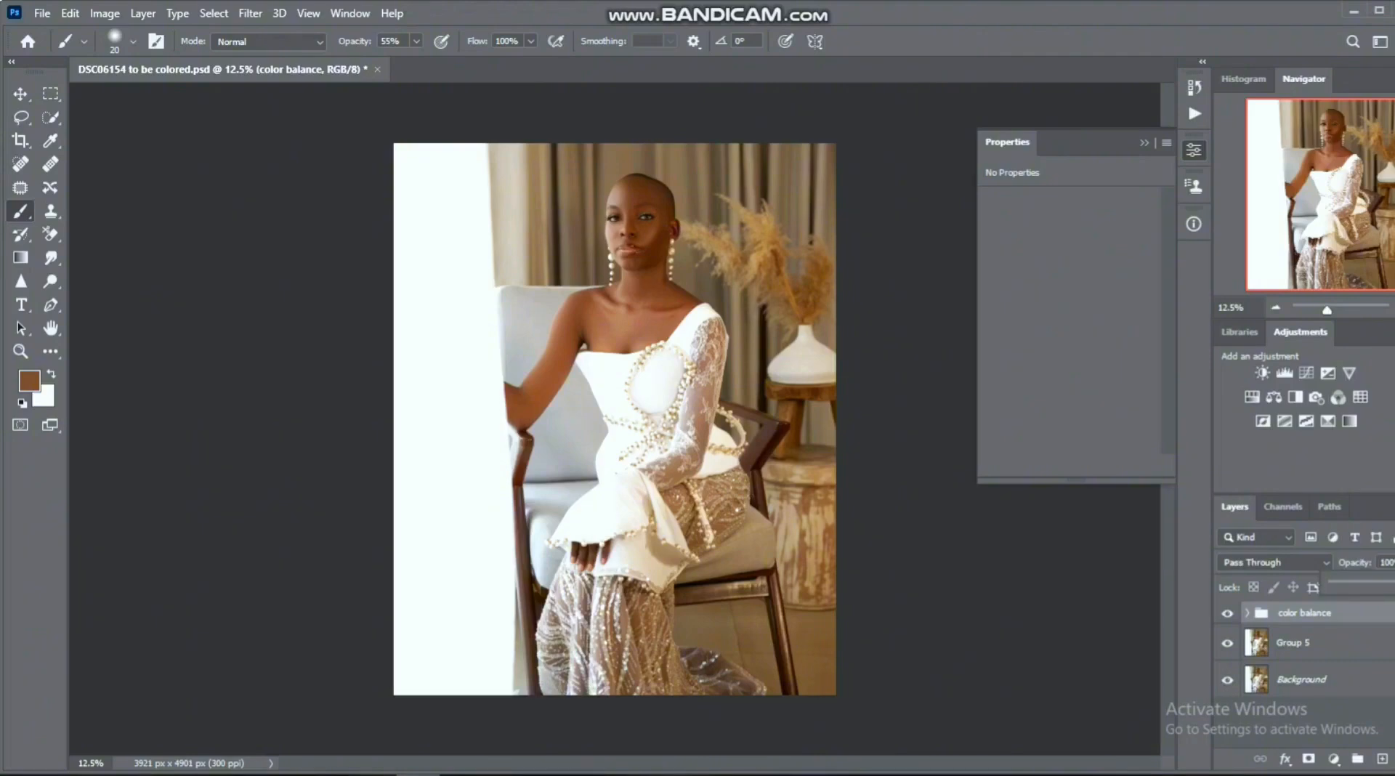
{"action": "left_click_drag", "start_coordinate": [1394, 586], "coordinate": [1387, 586]}
{"action": "left_click_drag", "start_coordinate": [1394, 584], "coordinate": [1388, 584]}
{"action": "key", "text": "Return"}
{"action": "left_click", "coordinate": [506, 774]}
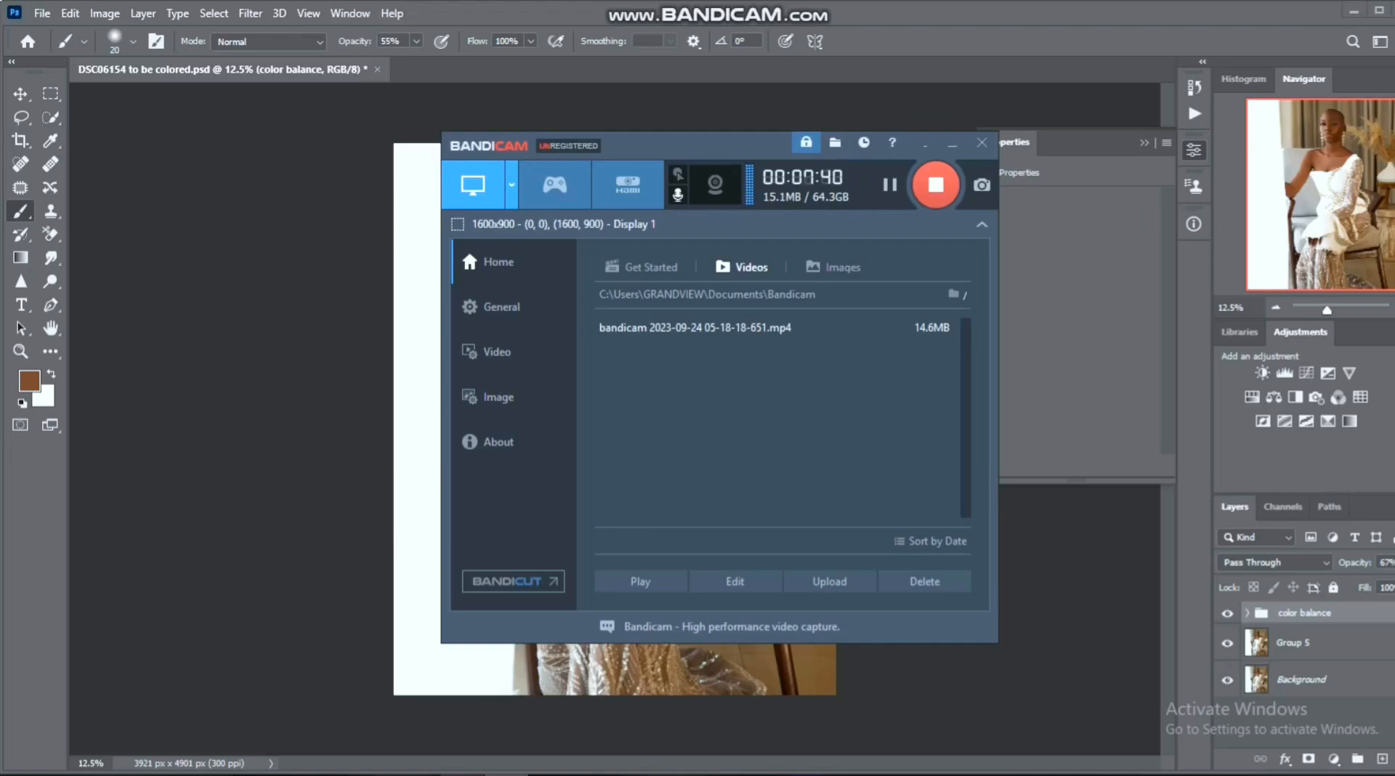
{"action": "left_click", "coordinate": [417, 774]}
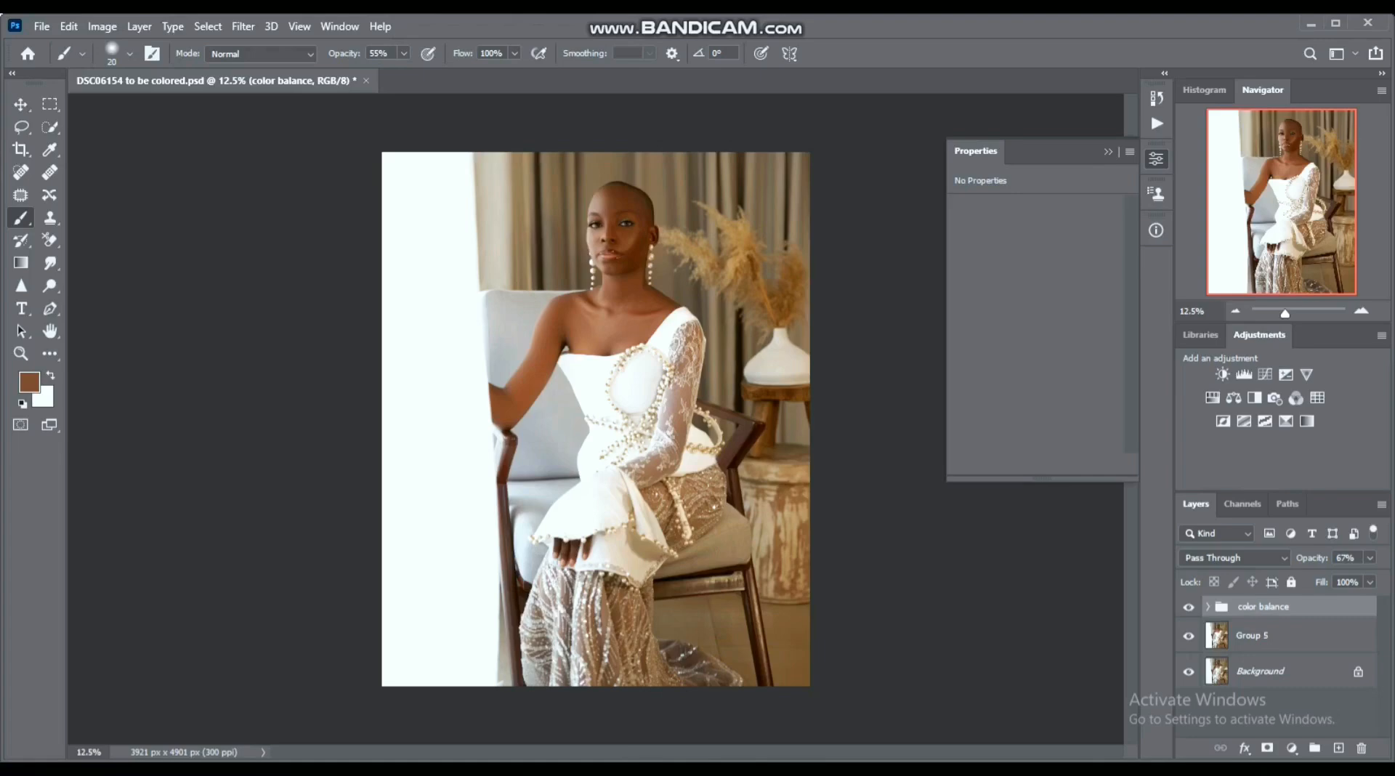
- Add a Selective Color adjustment layer above the color balance group and choose the Reds as the color range
{"action": "left_click", "coordinate": [1292, 748]}
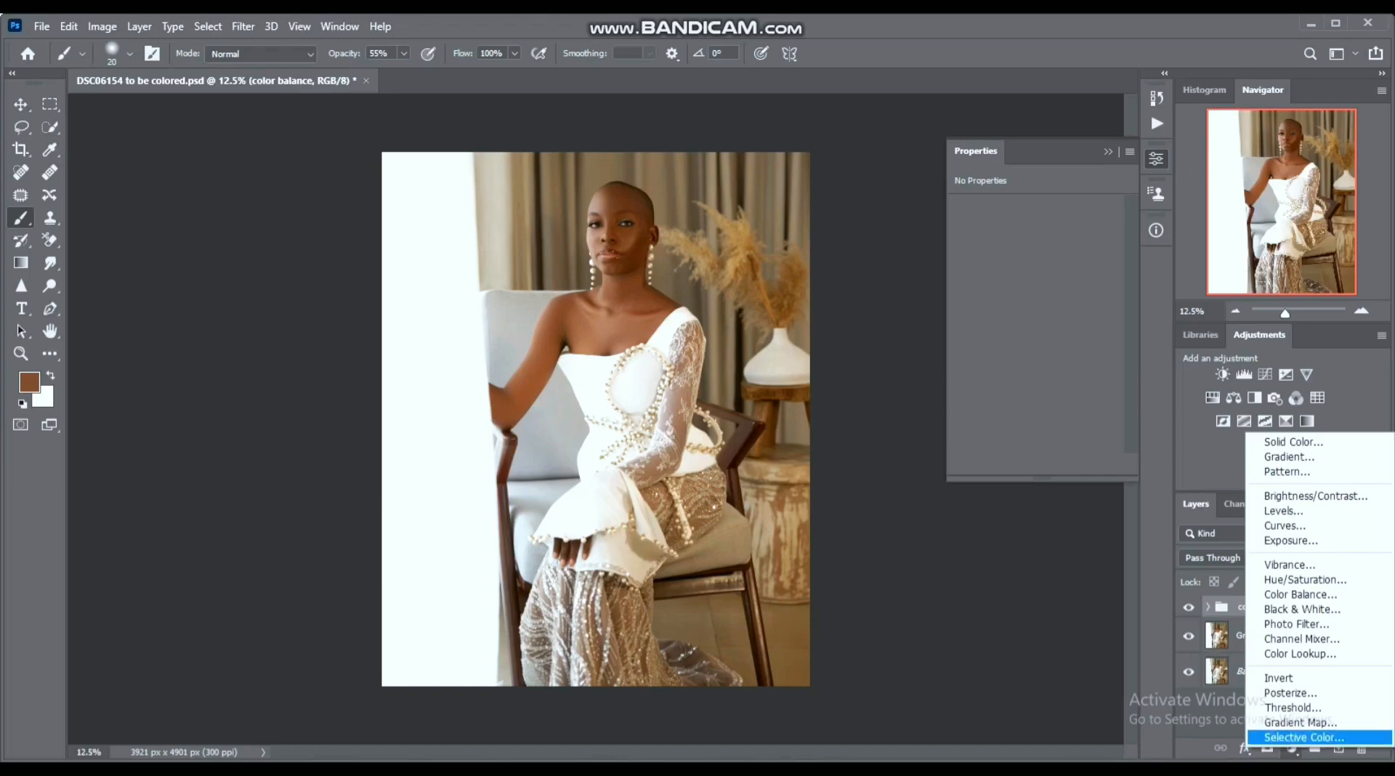
{"action": "left_click", "coordinate": [1291, 738]}
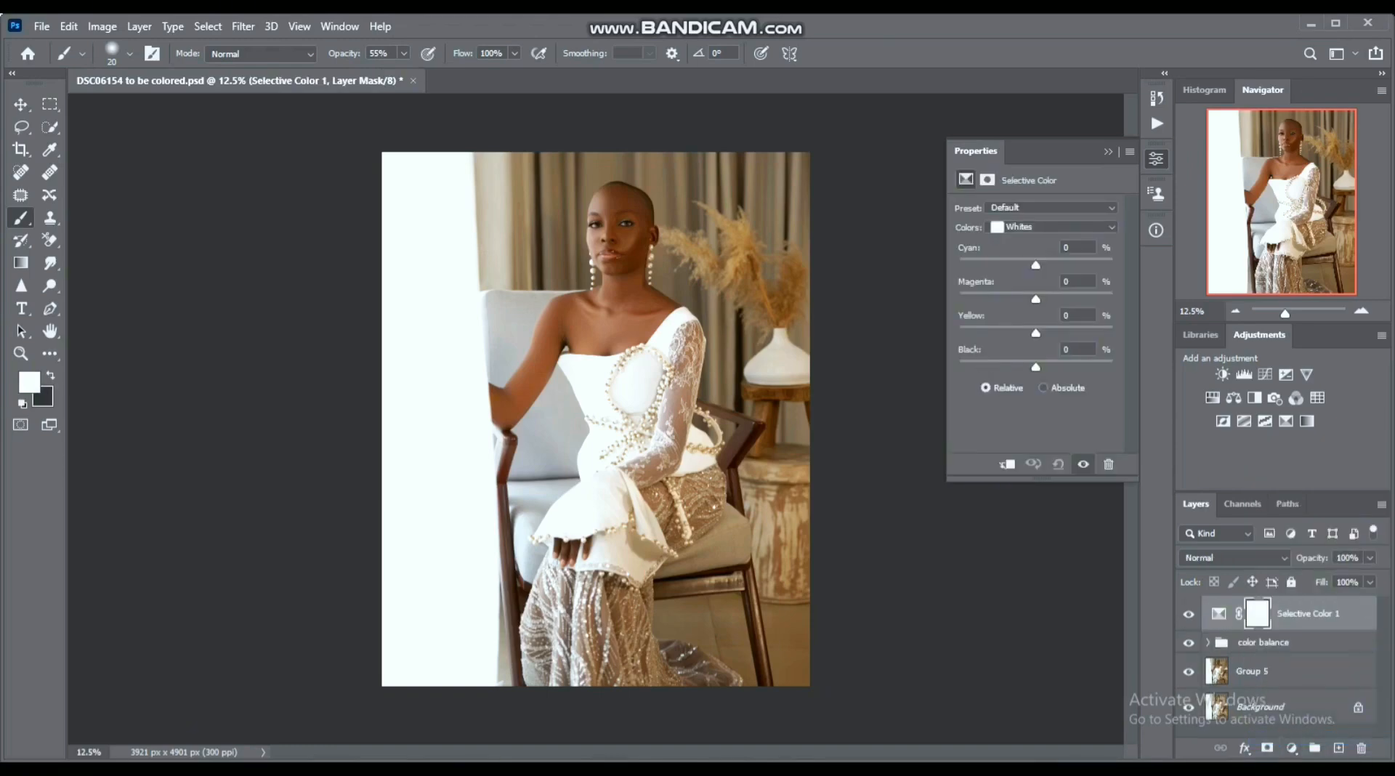
{"action": "left_click", "coordinate": [1054, 226]}
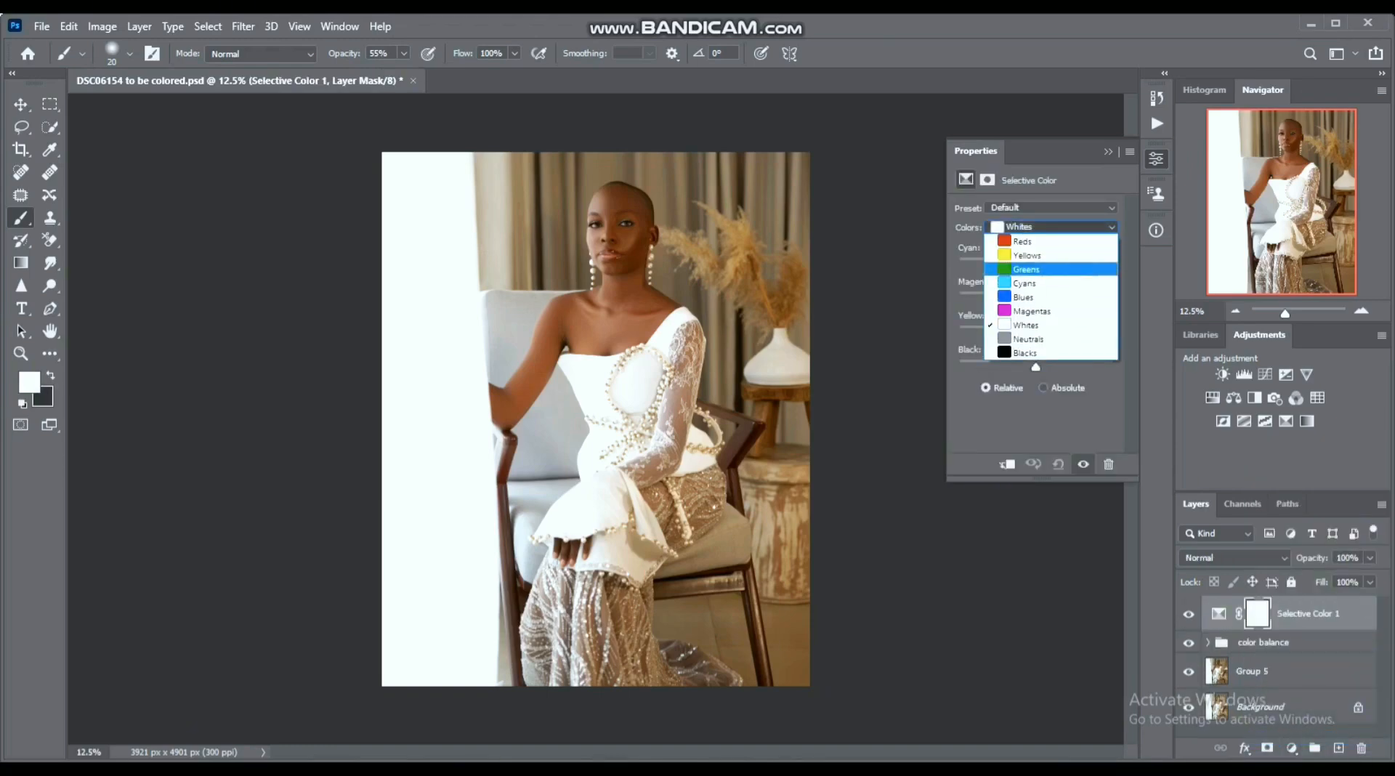
{"action": "left_click", "coordinate": [1023, 241]}
{"action": "left_click", "coordinate": [1054, 226]}
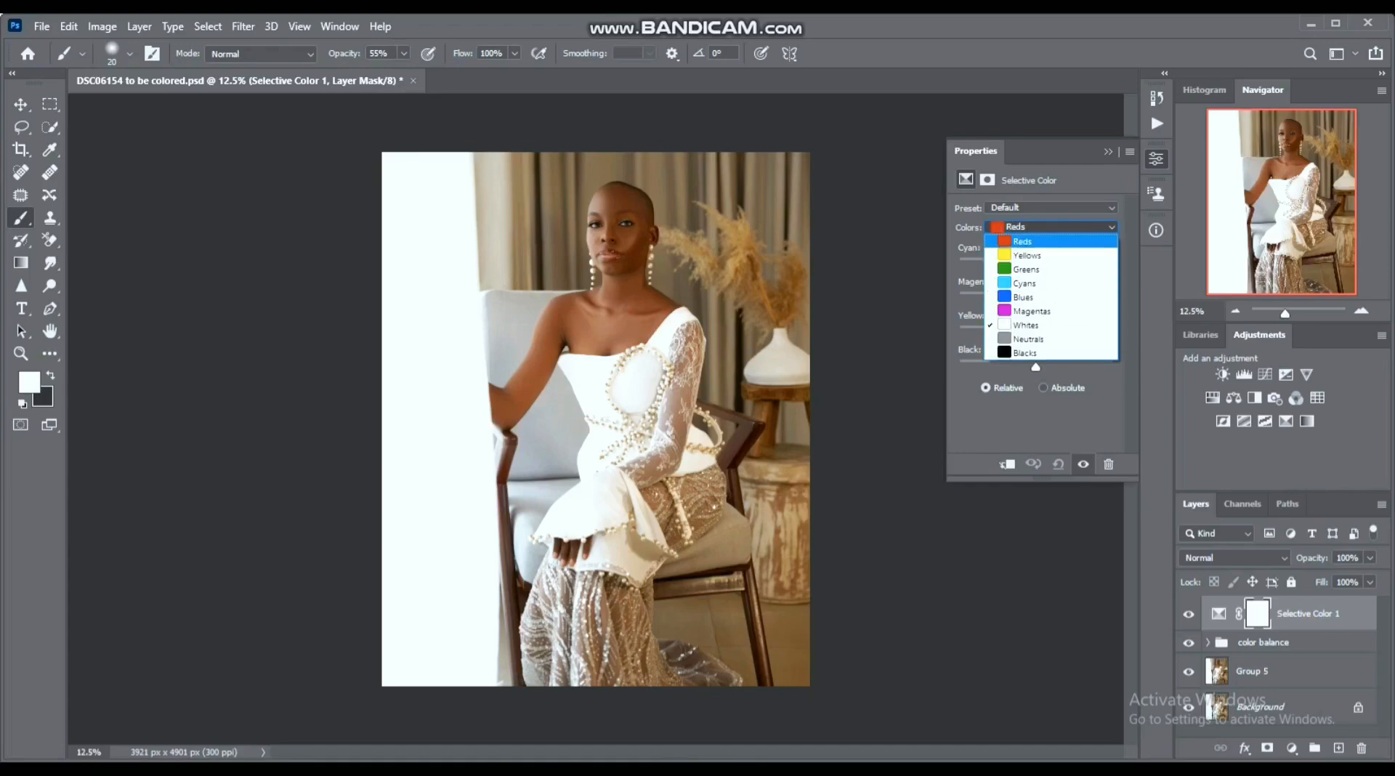
{"action": "left_click", "coordinate": [1023, 242]}
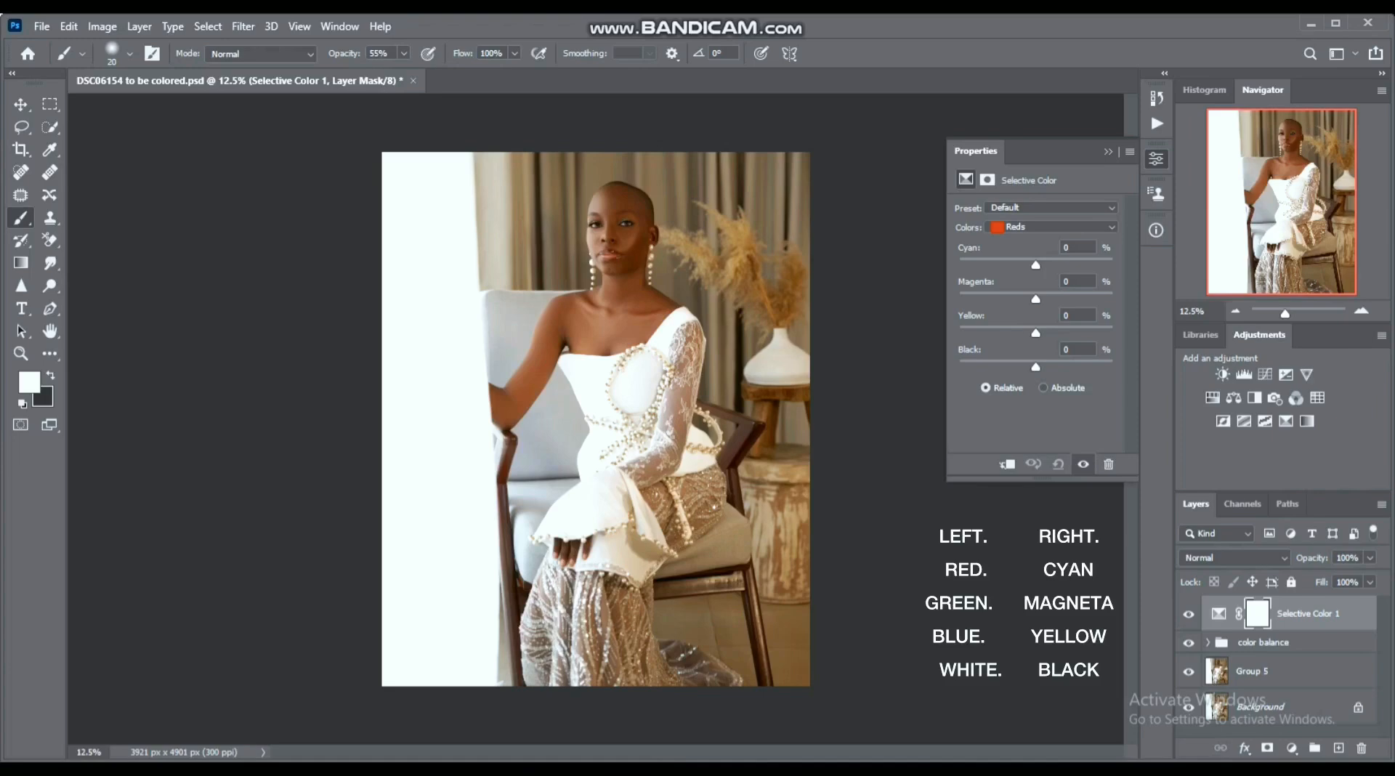
- Reduce cyan slightly and raise black slightly in the Reds of the Selective Color layer
{"action": "left_click_drag", "start_coordinate": [1035, 266], "coordinate": [1035, 298]}
{"action": "left_click_drag", "start_coordinate": [1036, 333], "coordinate": [1037, 333]}
{"action": "left_click_drag", "start_coordinate": [1035, 367], "coordinate": [1038, 367]}
{"action": "left_click_drag", "start_coordinate": [1032, 265], "coordinate": [1029, 265]}
- Fine-tune the cyan and yellow amounts in the Yellows of the Selective Color layer
{"action": "left_click", "coordinate": [1053, 227]}
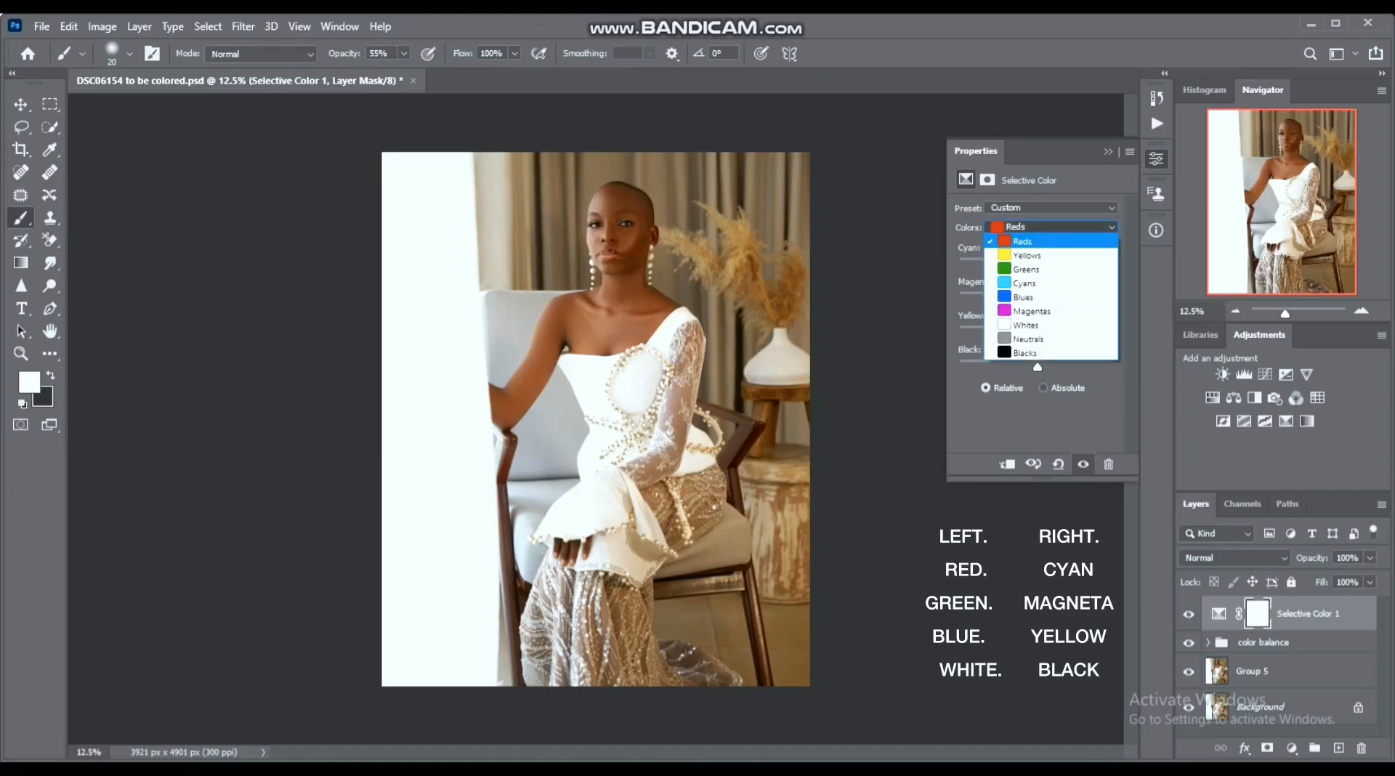
{"action": "left_click", "coordinate": [1032, 240]}
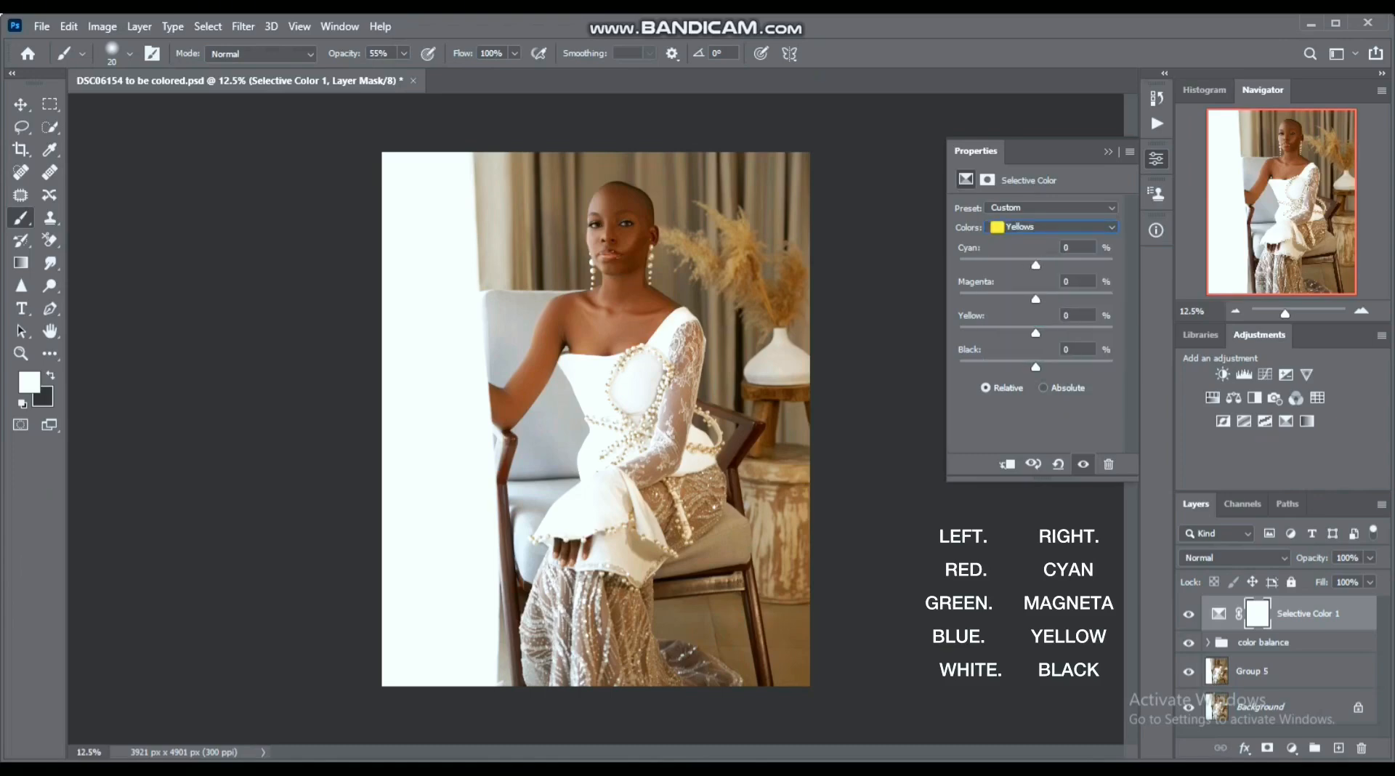
{"action": "left_click", "coordinate": [1051, 227]}
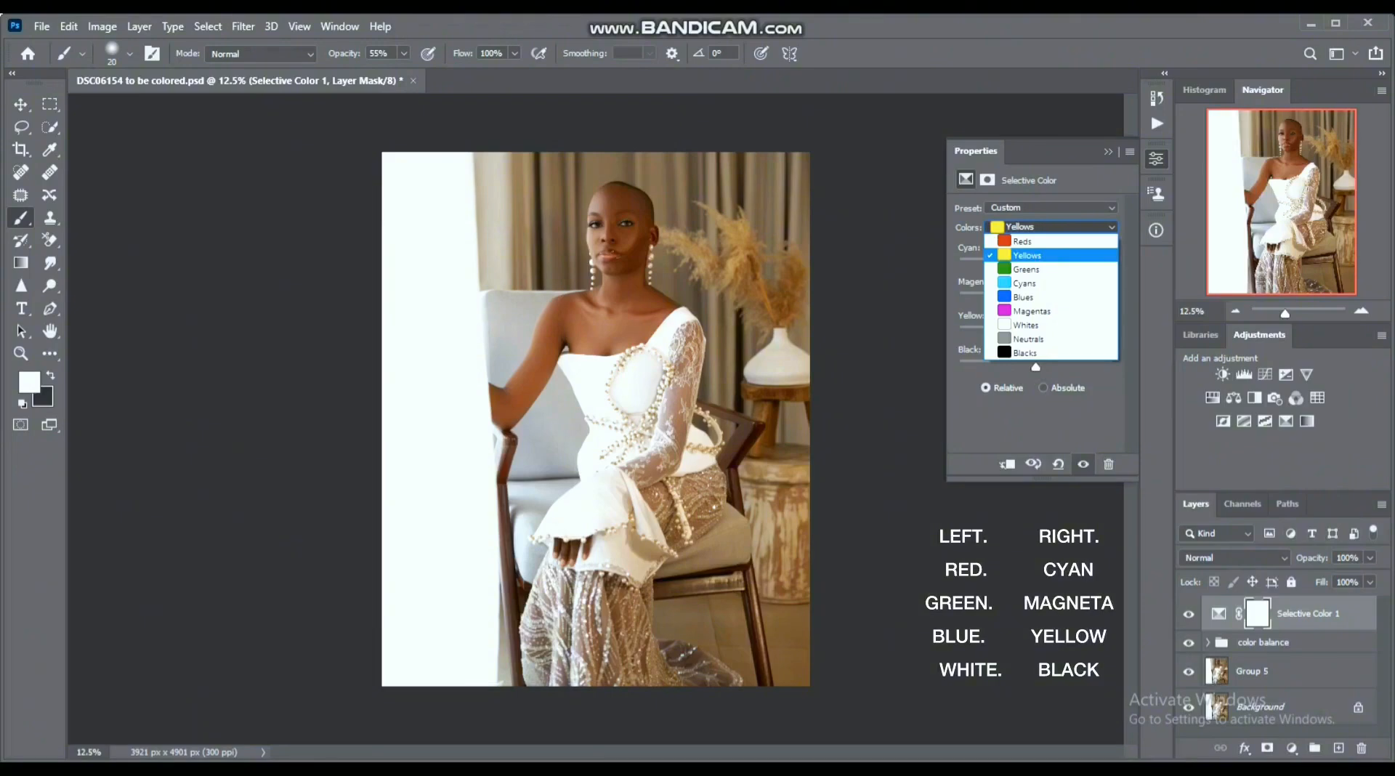
{"action": "key", "text": "Escape"}
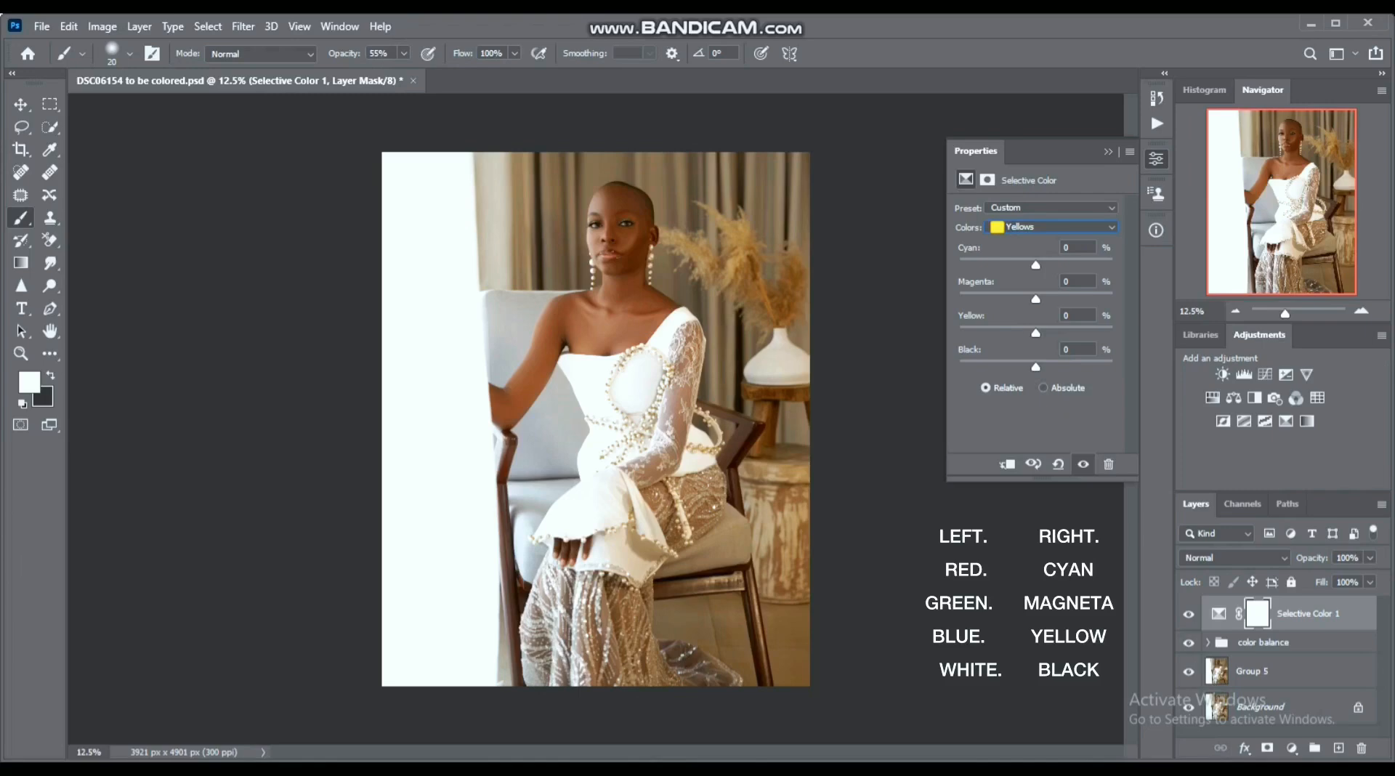
{"action": "left_click_drag", "start_coordinate": [1036, 265], "coordinate": [1022, 265]}
{"action": "left_click_drag", "start_coordinate": [1029, 266], "coordinate": [1041, 265]}
{"action": "left_click_drag", "start_coordinate": [1036, 299], "coordinate": [1034, 333]}
- Raise cyan and yellow and lower black slightly in the Whites of the Selective Color layer
{"action": "left_click", "coordinate": [1052, 228]}
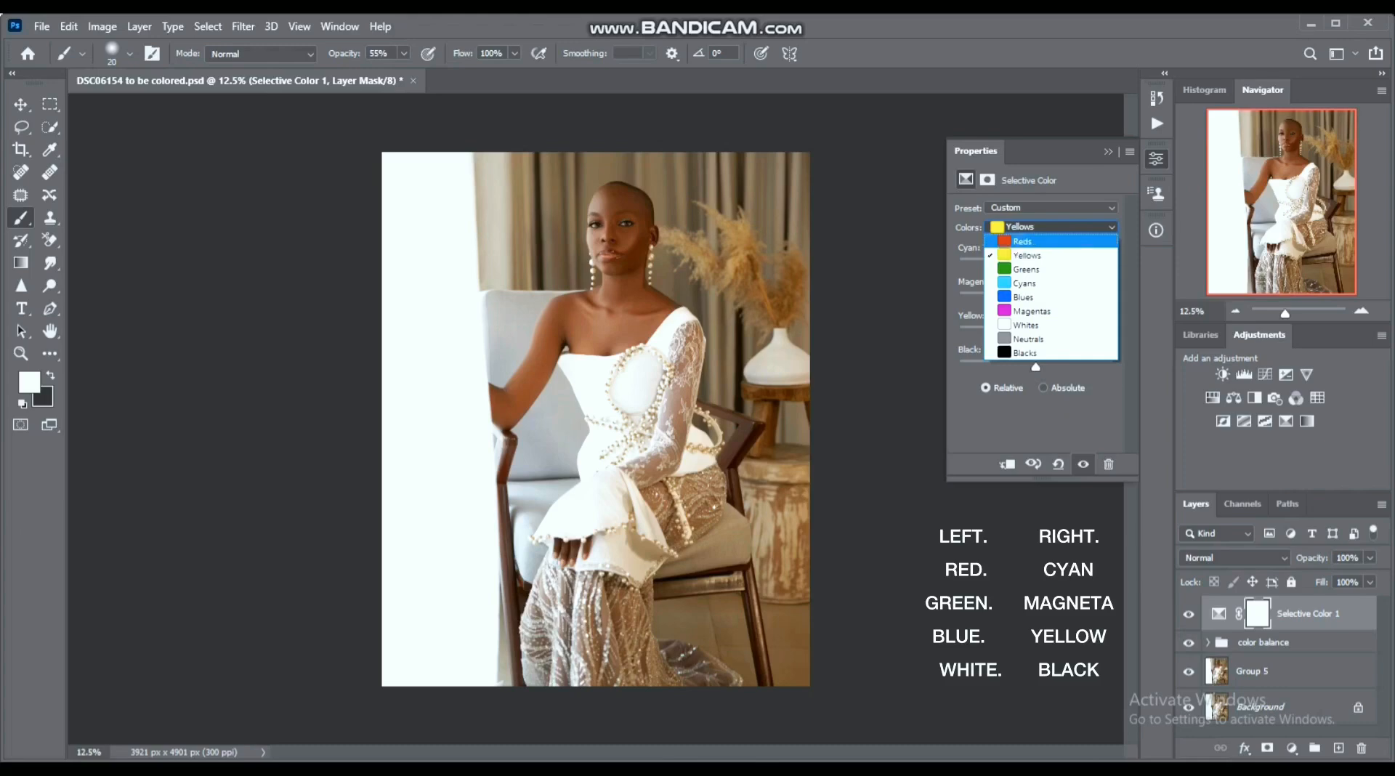
{"action": "key", "text": "Down"}
{"action": "key", "text": "Down"}
{"action": "key", "text": "Down"}
{"action": "key", "text": "Down"}
{"action": "key", "text": "Down"}
{"action": "key", "text": "Down"}
{"action": "key", "text": "Return"}
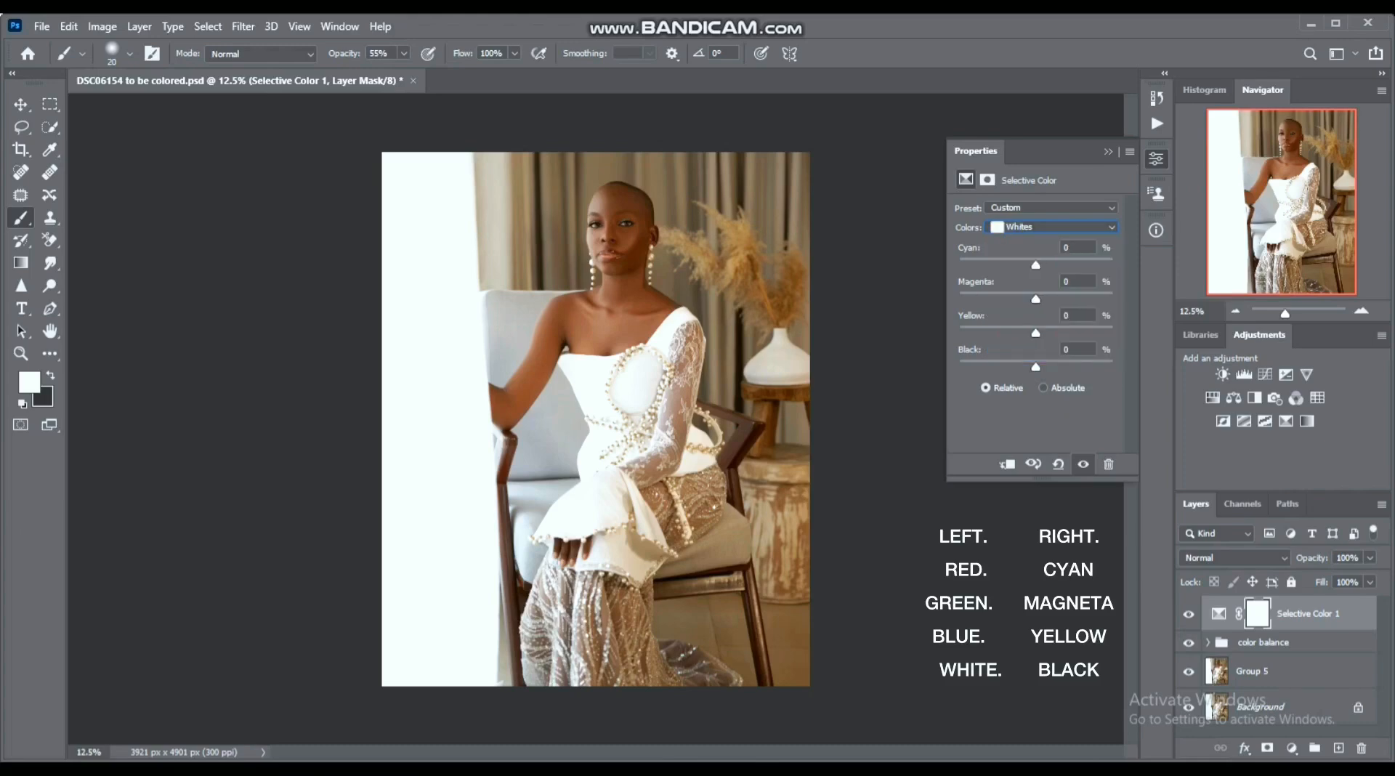
{"action": "left_click_drag", "start_coordinate": [1035, 265], "coordinate": [974, 265]}
{"action": "left_click_drag", "start_coordinate": [974, 265], "coordinate": [1043, 265]}
{"action": "mouse_move", "coordinate": [1036, 333]}
{"action": "left_mouse_down"}
{"action": "mouse_move", "coordinate": [985, 333]}
{"action": "mouse_move", "coordinate": [1107, 333]}
{"action": "mouse_move", "coordinate": [1044, 332]}
{"action": "left_mouse_up"}
{"action": "mouse_move", "coordinate": [1036, 367]}
{"action": "left_mouse_down"}
{"action": "mouse_move", "coordinate": [1003, 367]}
{"action": "mouse_move", "coordinate": [1112, 367]}
{"action": "mouse_move", "coordinate": [994, 367]}
{"action": "mouse_move", "coordinate": [1031, 367]}
{"action": "left_mouse_up"}
- Set the Neutrals of the Selective Color layer to Cyan -2% and Yellow +2%
{"action": "left_click", "coordinate": [1052, 228]}
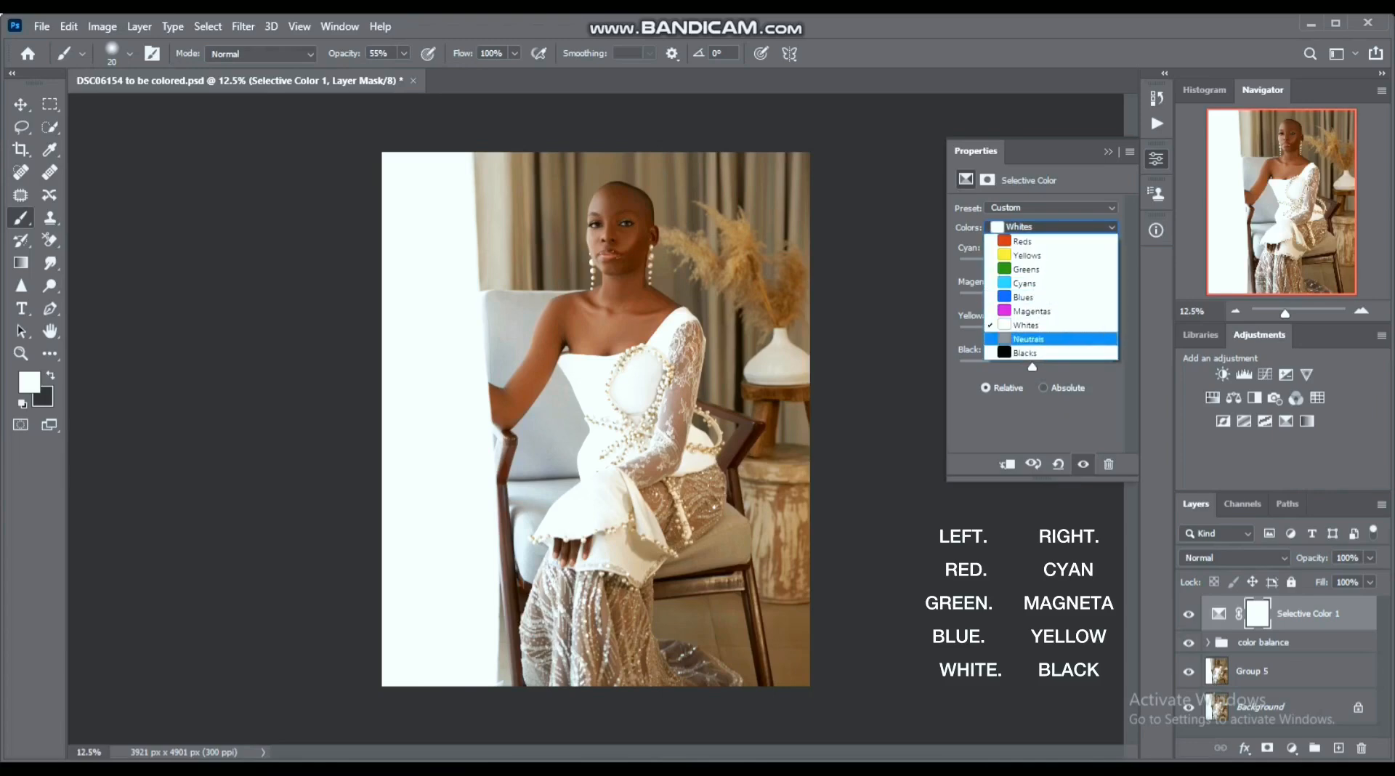
{"action": "left_click", "coordinate": [1028, 339]}
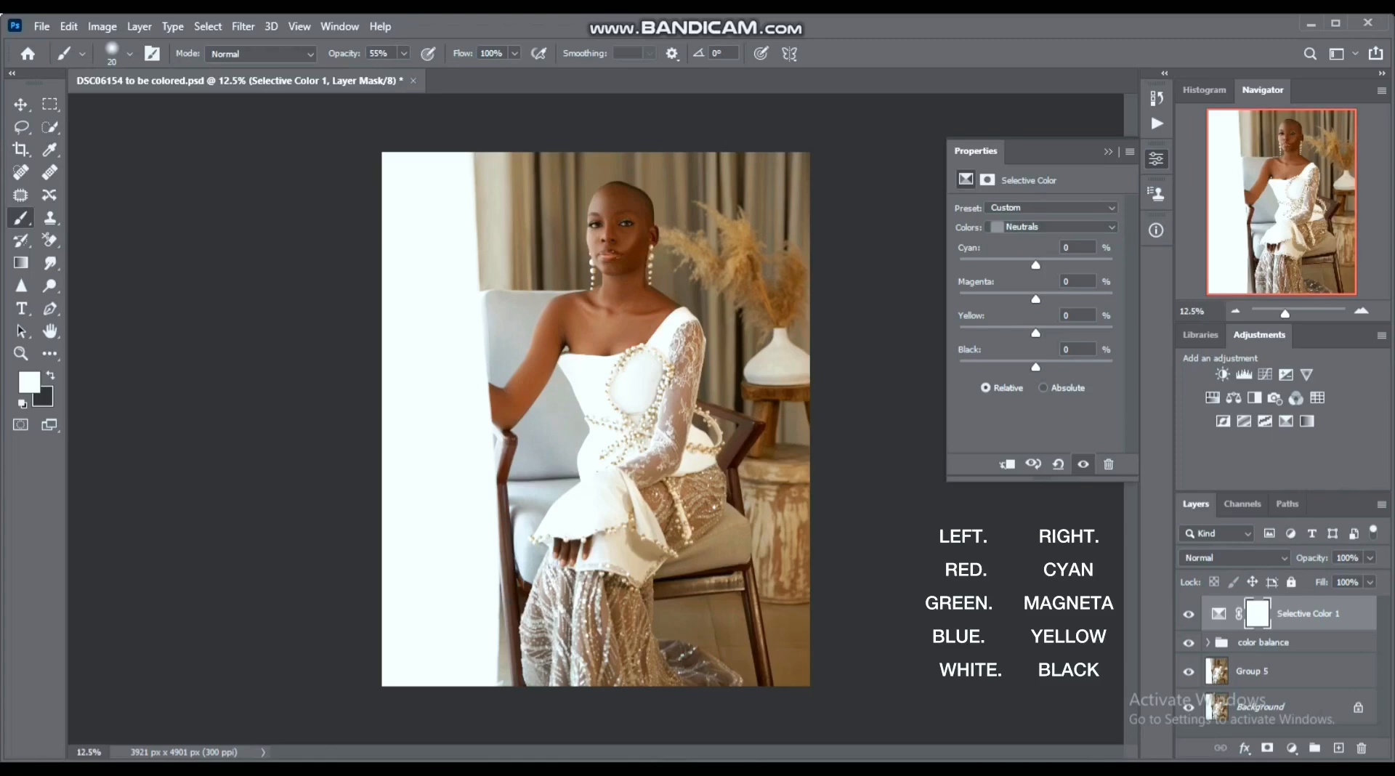
{"action": "left_click_drag", "start_coordinate": [1036, 266], "coordinate": [1028, 265]}
{"action": "mouse_move", "coordinate": [1027, 265]}
{"action": "left_mouse_down"}
{"action": "mouse_move", "coordinate": [1046, 265]}
{"action": "mouse_move", "coordinate": [1034, 265]}
{"action": "left_mouse_up"}
{"action": "left_click_drag", "start_coordinate": [1033, 266], "coordinate": [1033, 265]}
{"action": "left_click_drag", "start_coordinate": [1036, 334], "coordinate": [1038, 334]}
{"action": "left_click_drag", "start_coordinate": [1036, 367], "coordinate": [1036, 367]}
{"action": "key", "text": "alt+Tab"}
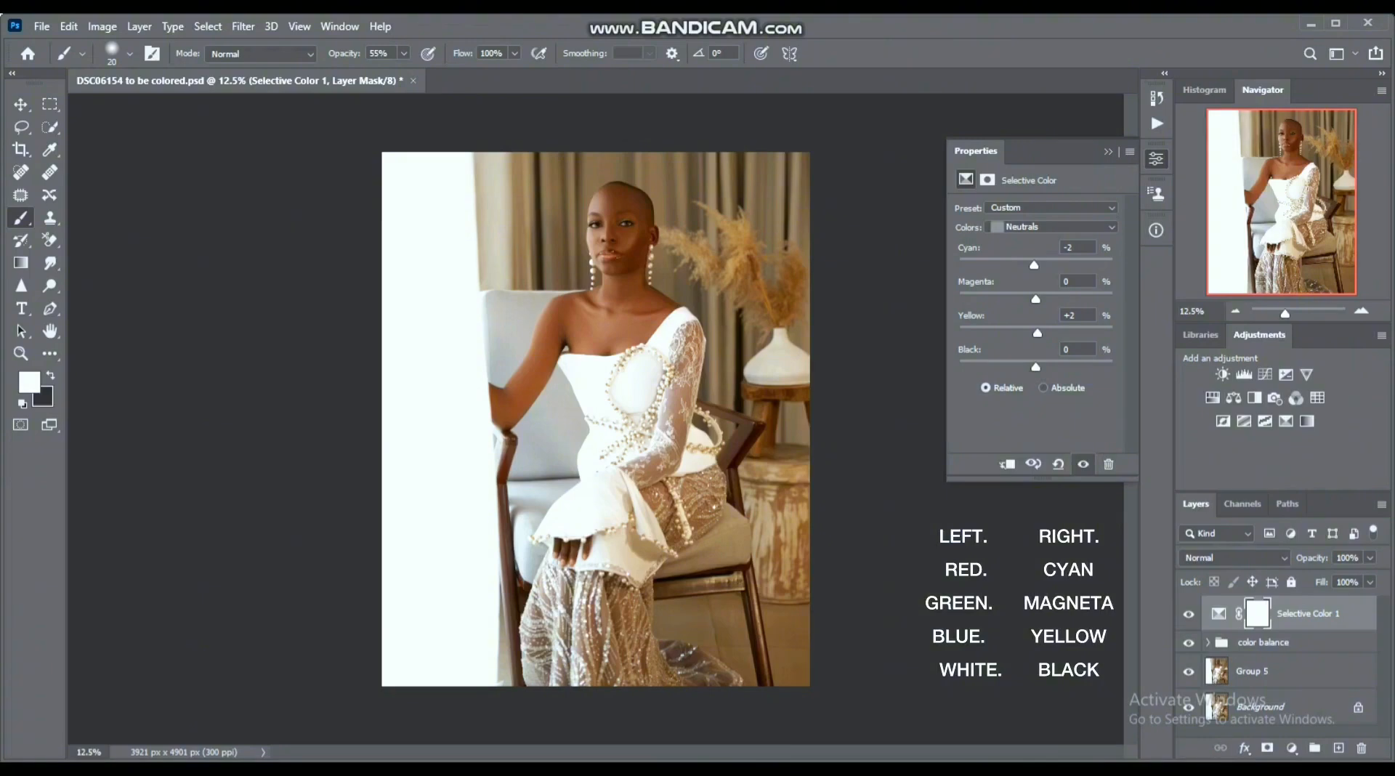
- Set the Blacks of the Selective Color layer to Cyan +1%, Yellow +1% and Black +1%
{"action": "left_click", "coordinate": [1051, 228]}
{"action": "left_click", "coordinate": [1046, 352]}
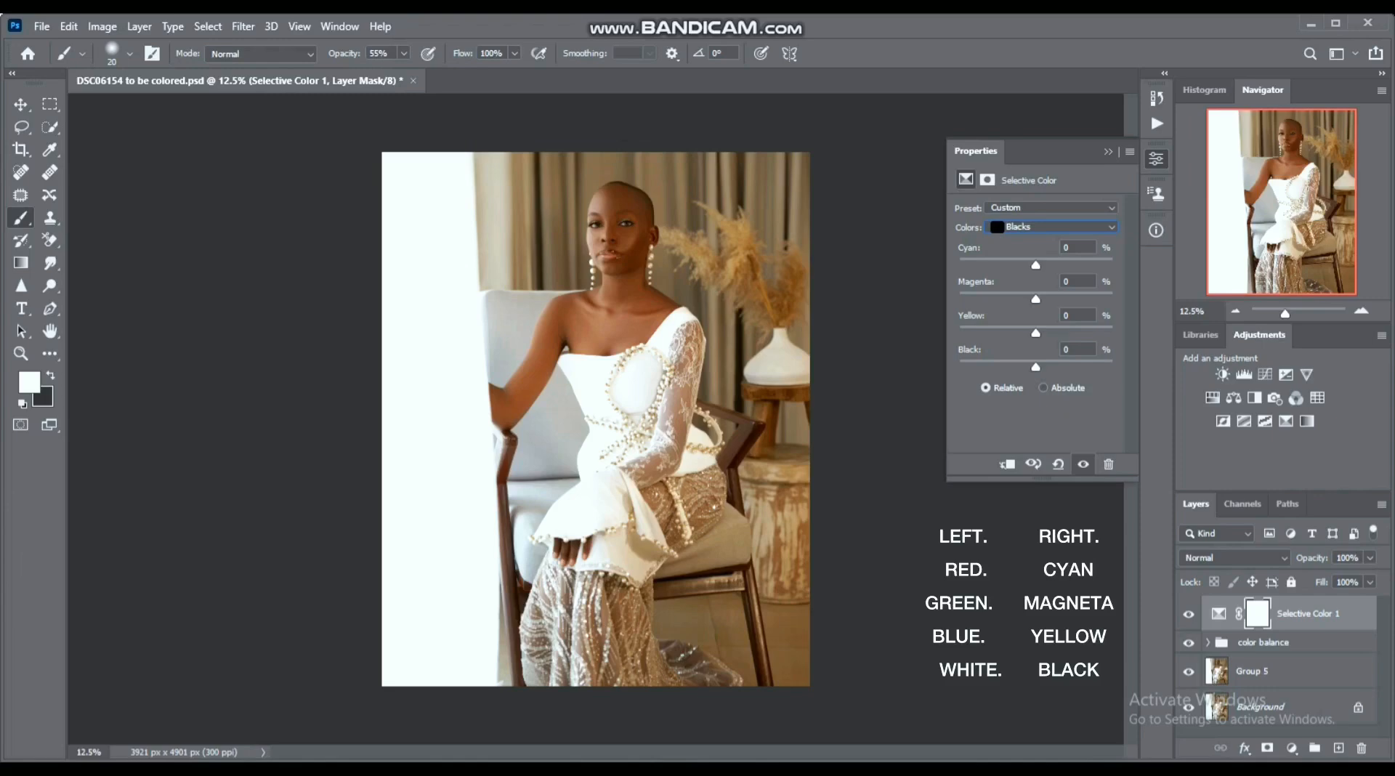
{"action": "left_click_drag", "start_coordinate": [1035, 265], "coordinate": [1036, 265]}
{"action": "left_click_drag", "start_coordinate": [1036, 367], "coordinate": [1037, 367]}
{"action": "left_click_drag", "start_coordinate": [1037, 333], "coordinate": [1038, 334]}
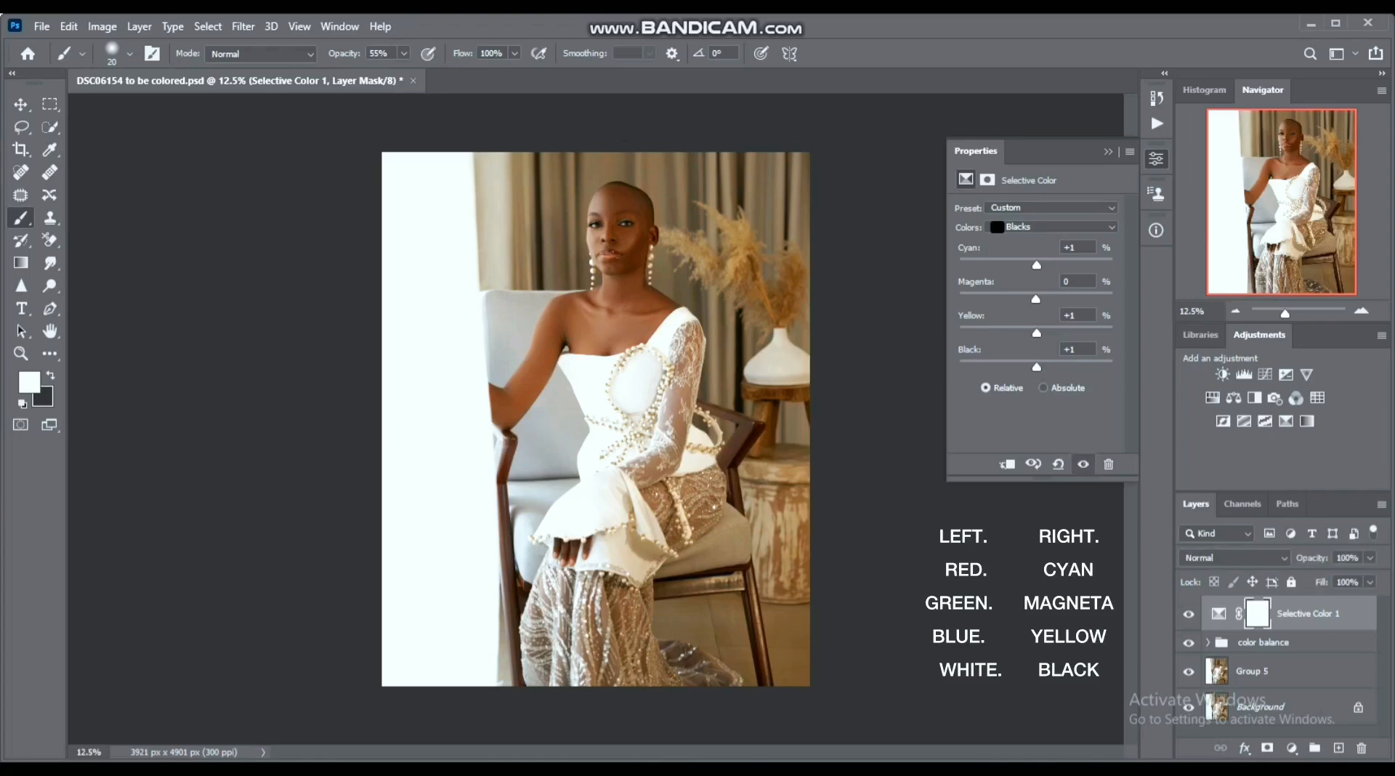
- Compare the image with and without the Selective Color 1 layer and lower the layer's opacity to 75%
{"action": "left_click", "coordinate": [1189, 614]}
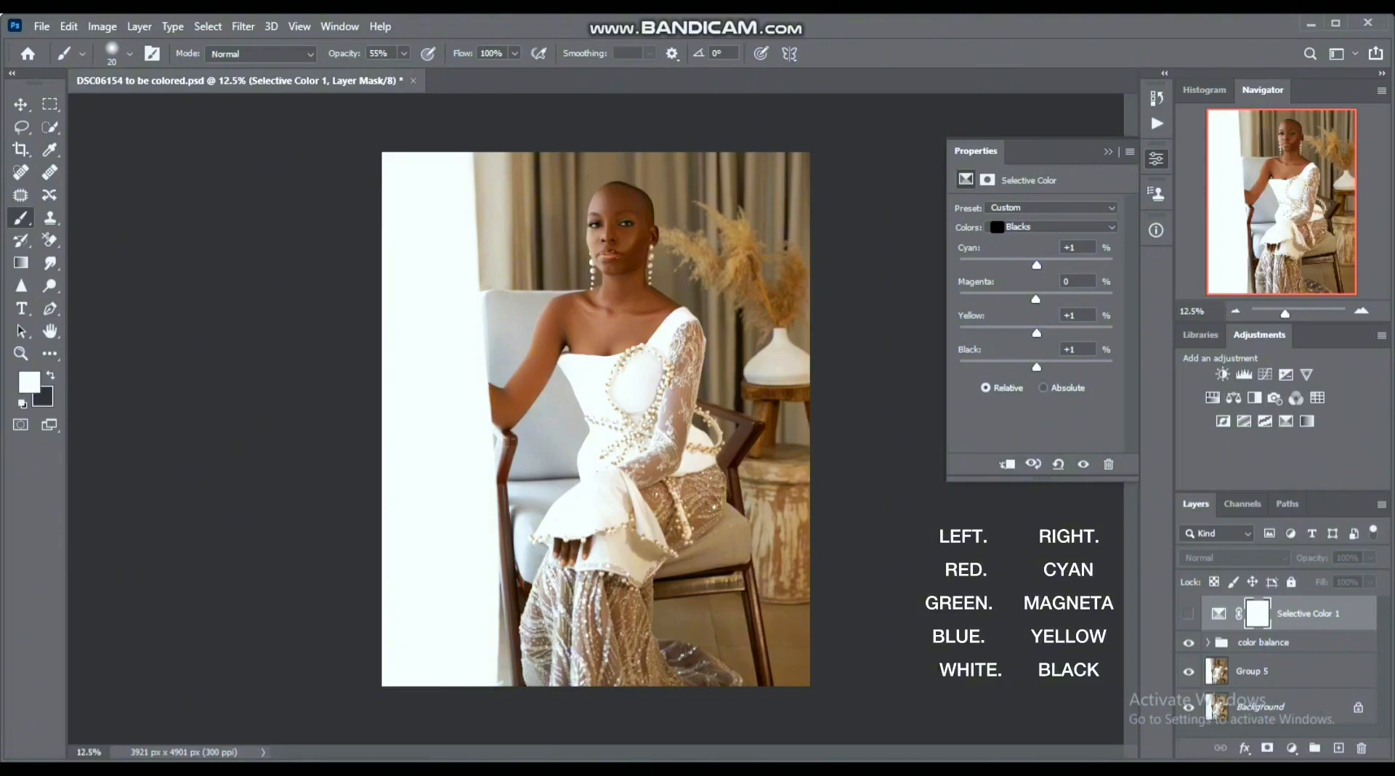
{"action": "left_click", "coordinate": [1188, 614]}
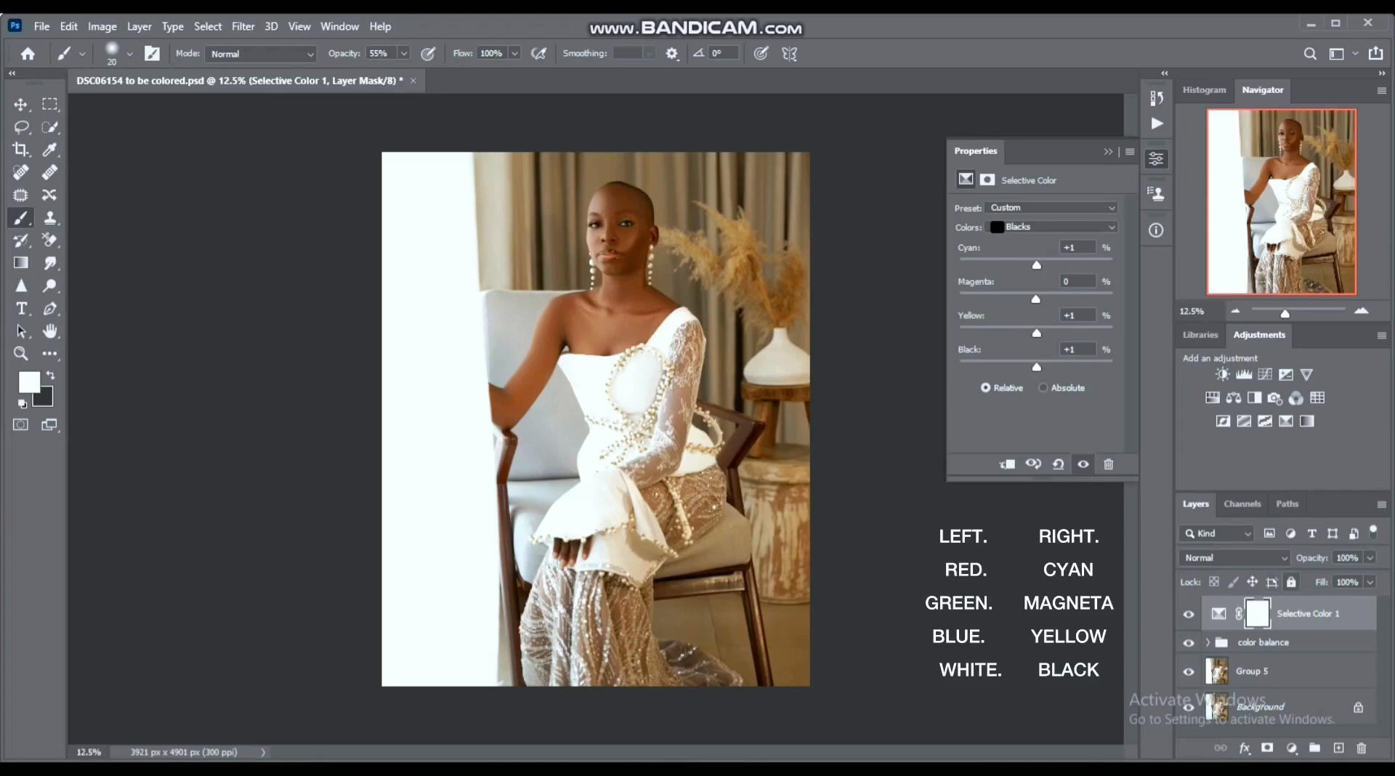
{"action": "left_click", "coordinate": [1369, 582]}
{"action": "left_click_drag", "start_coordinate": [1371, 578], "coordinate": [1350, 578]}
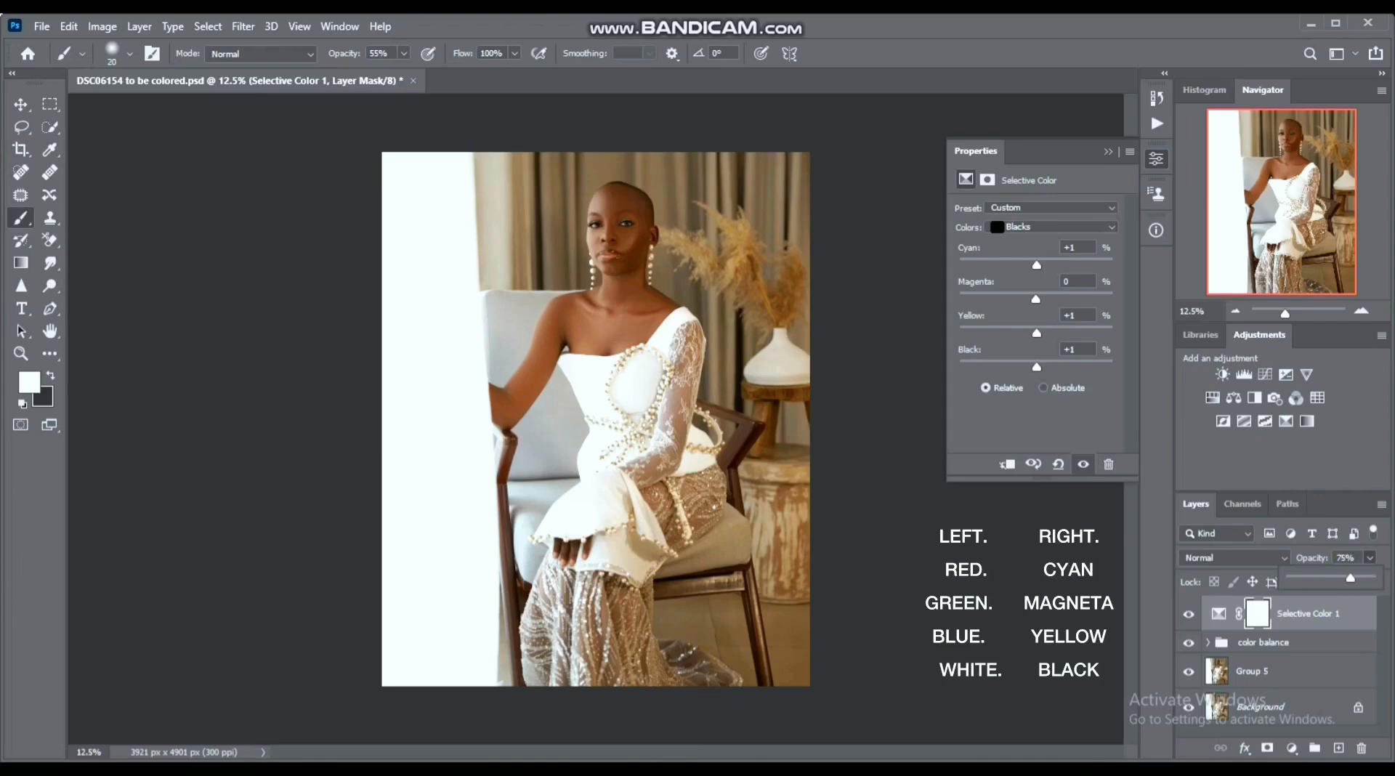
- Raise the color balance group's opacity to 73% and reselect the Selective Color 1 layer
{"action": "left_click", "coordinate": [1294, 643]}
{"action": "left_click", "coordinate": [1370, 558]}
{"action": "left_click_drag", "start_coordinate": [1352, 578], "coordinate": [1356, 578]}
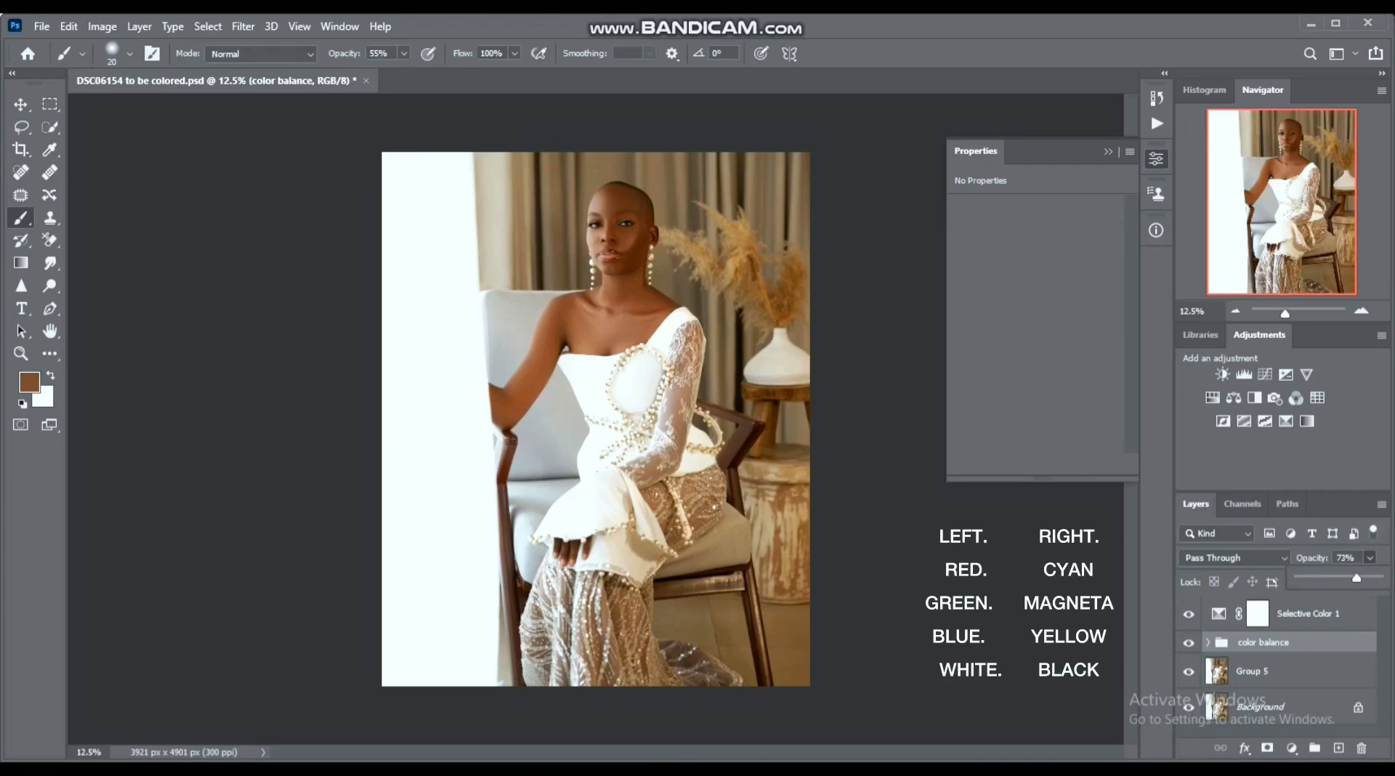
{"action": "left_click", "coordinate": [1308, 614]}
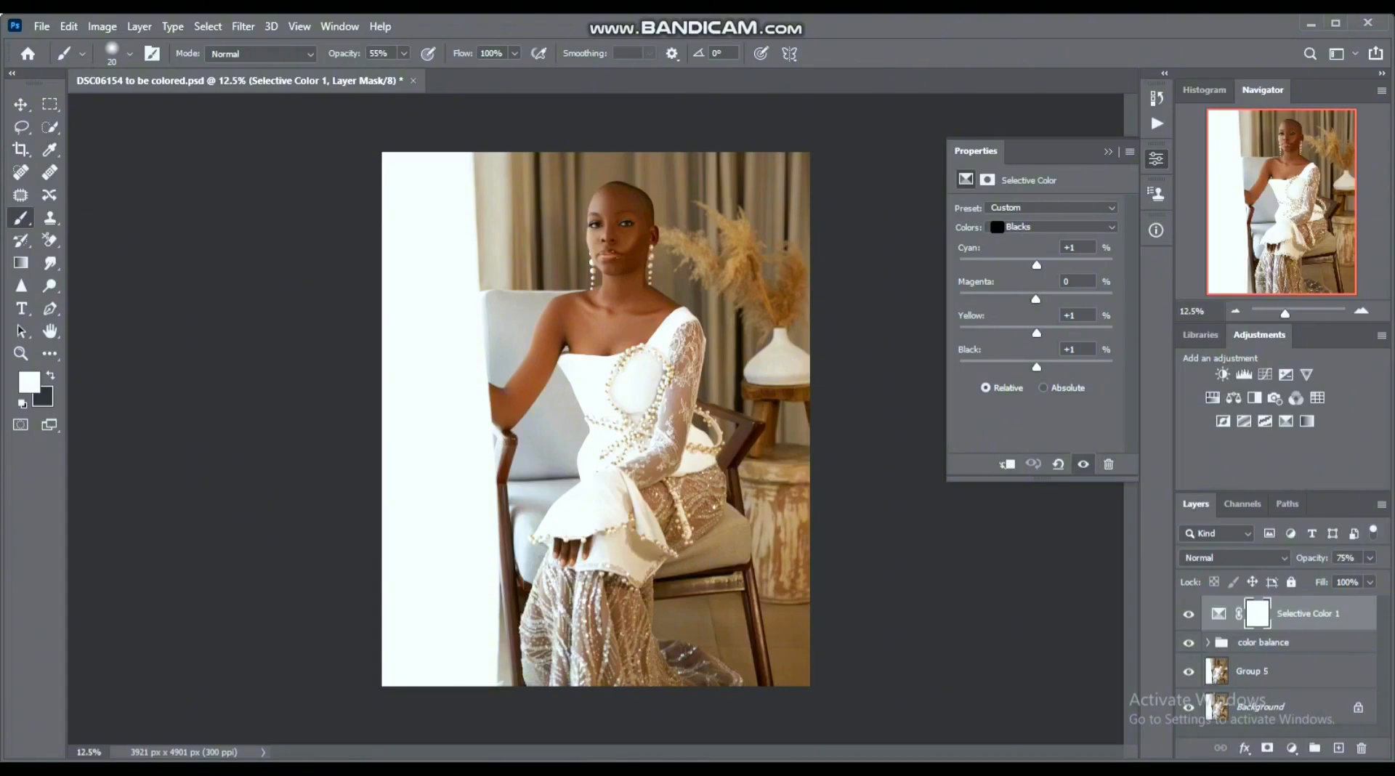
{"action": "key", "text": "alt+Tab"}
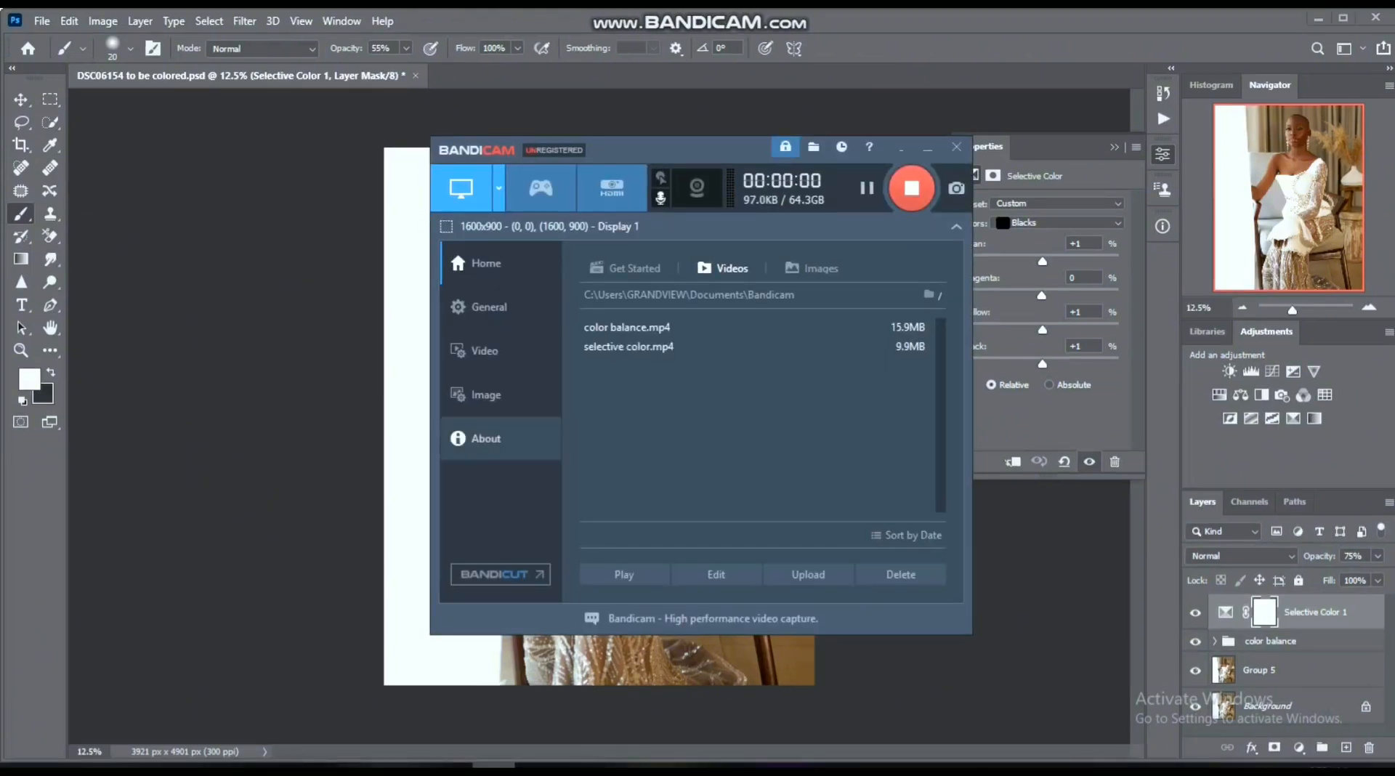
{"action": "left_click", "coordinate": [408, 769]}
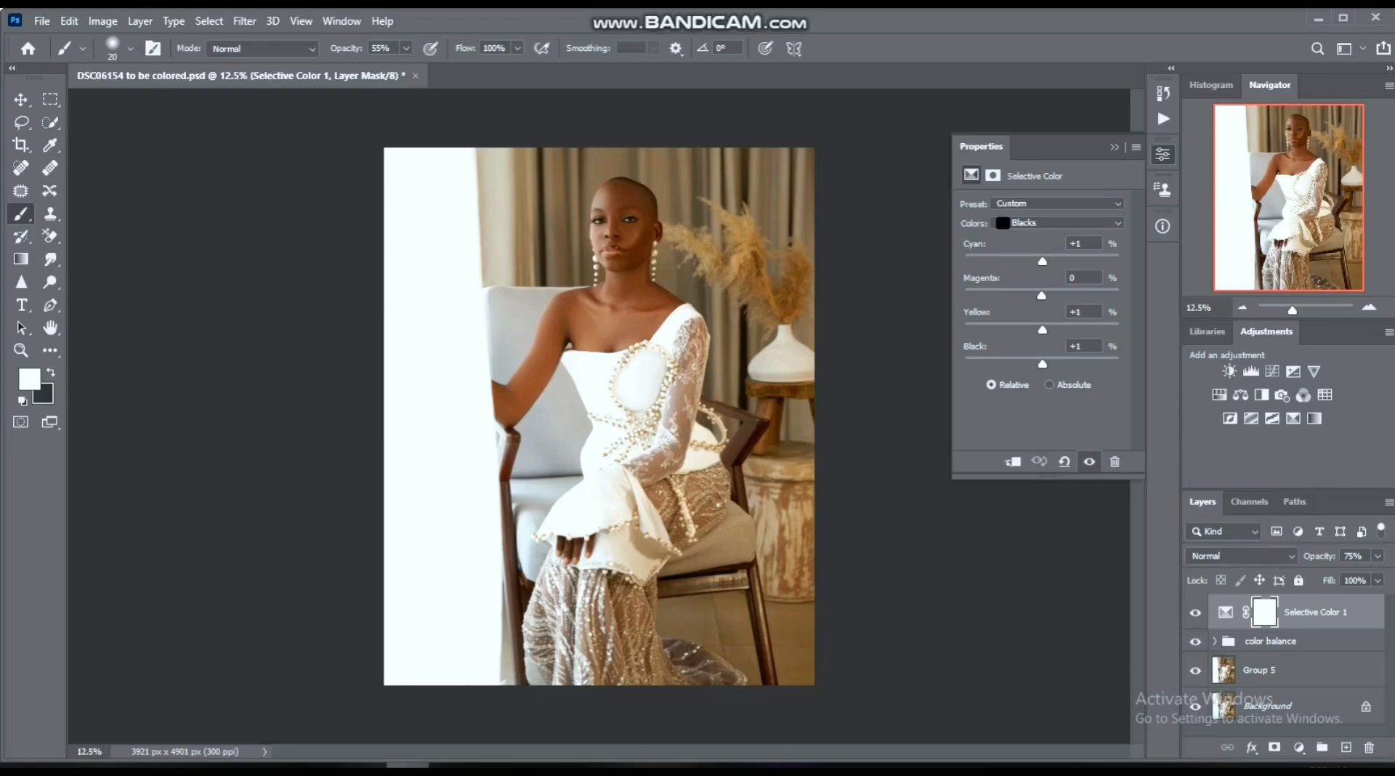
- Add a Channel Mixer adjustment layer above the Selective Color 1 layer
{"action": "left_click", "coordinate": [1299, 747]}
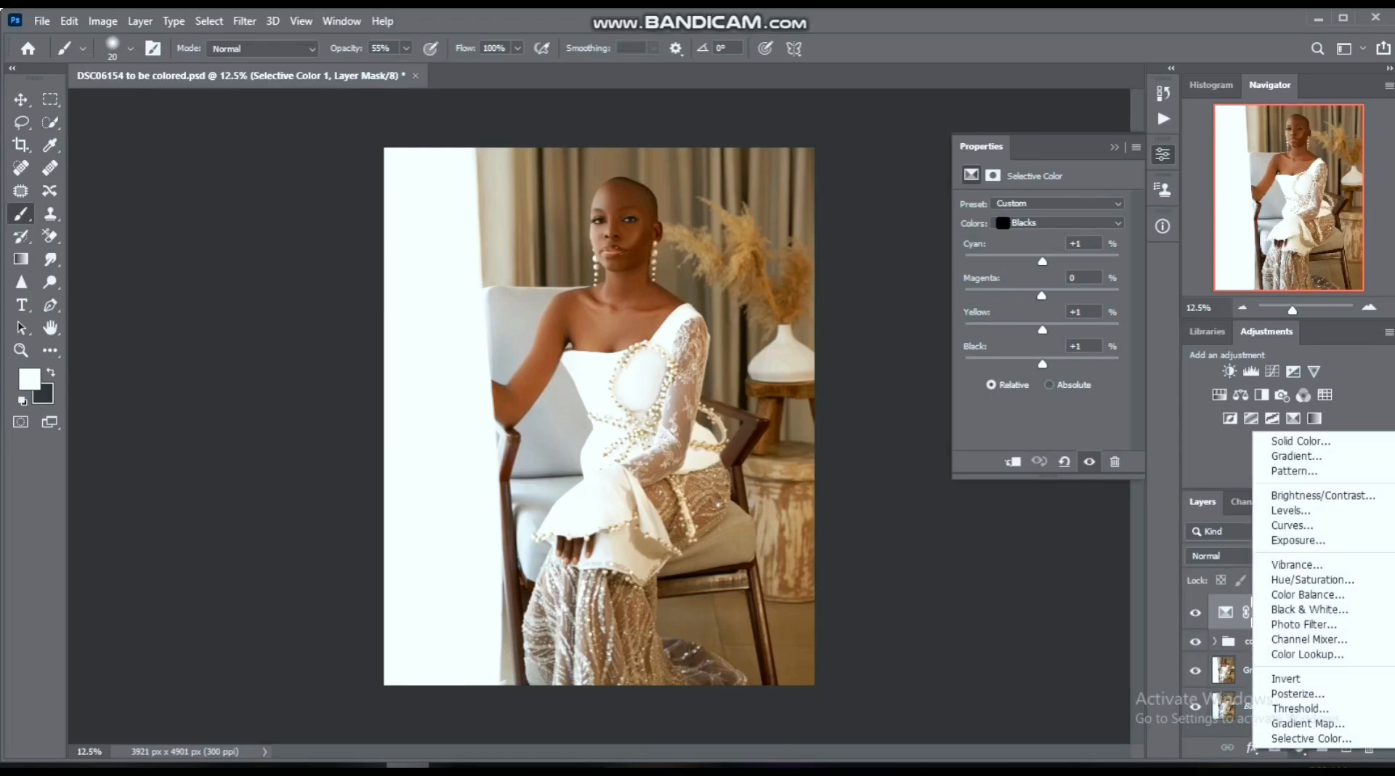
{"action": "left_click", "coordinate": [1308, 639]}
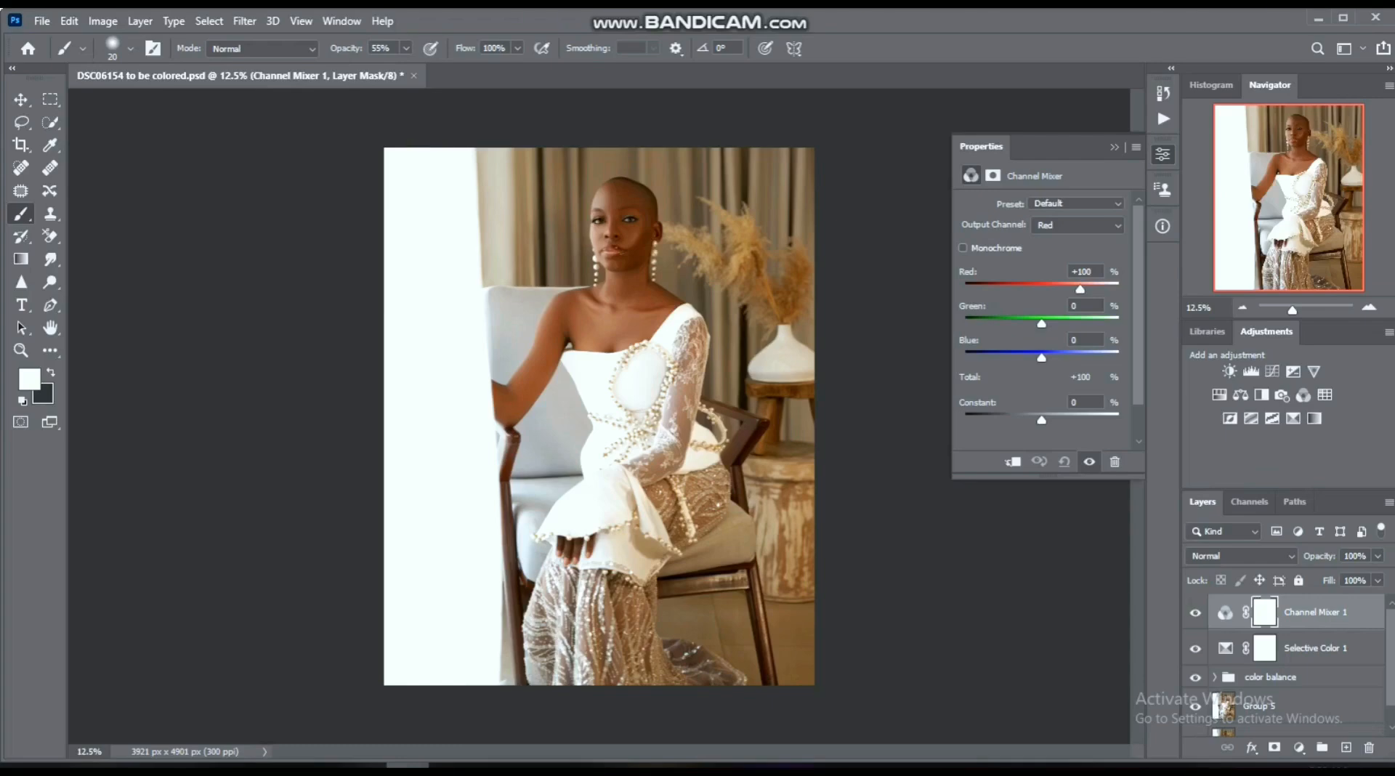
- Try the red amount of the Channel Mixer's Red output channel at +82% and at +107%, undoing each change
{"action": "left_click_drag", "start_coordinate": [1081, 289], "coordinate": [1073, 290]}
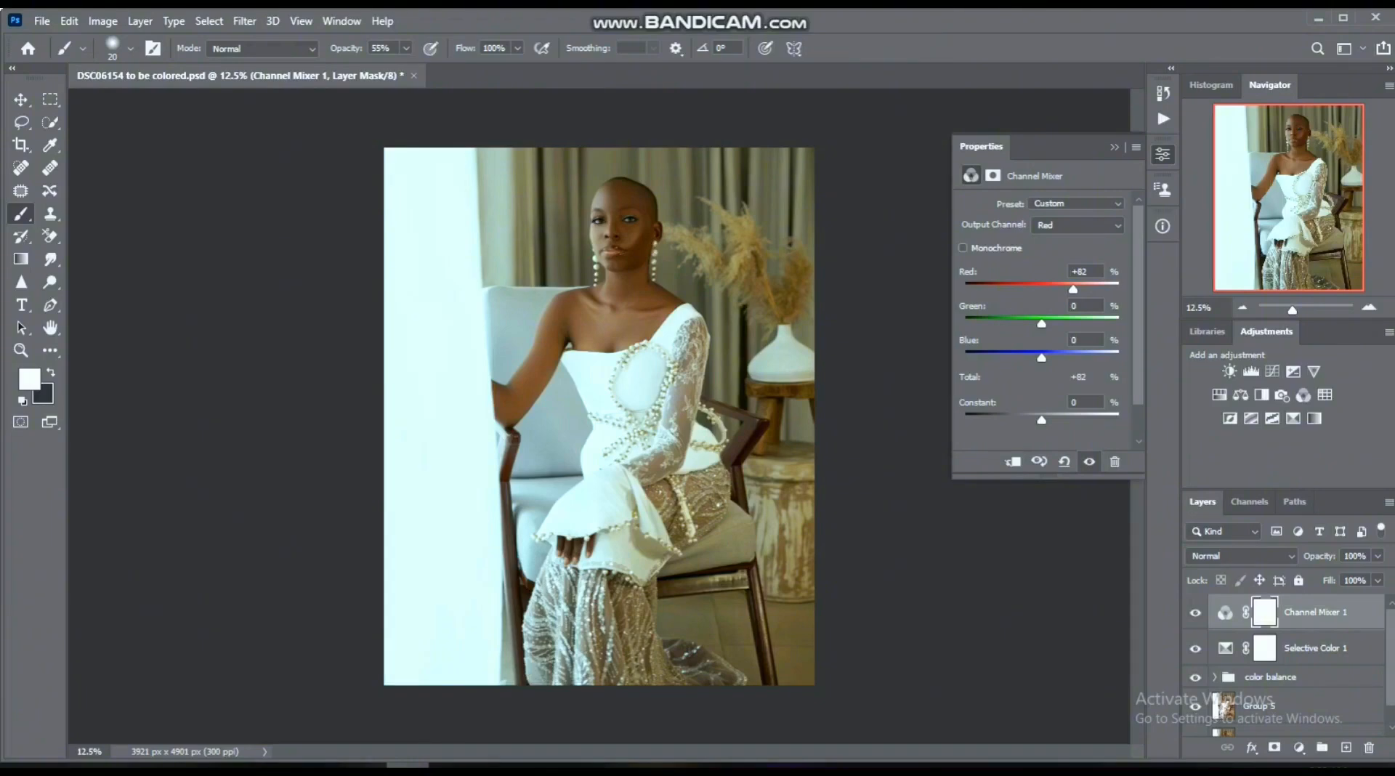
{"action": "key", "text": "ctrl+z"}
{"action": "left_click_drag", "start_coordinate": [1080, 289], "coordinate": [1082, 289]}
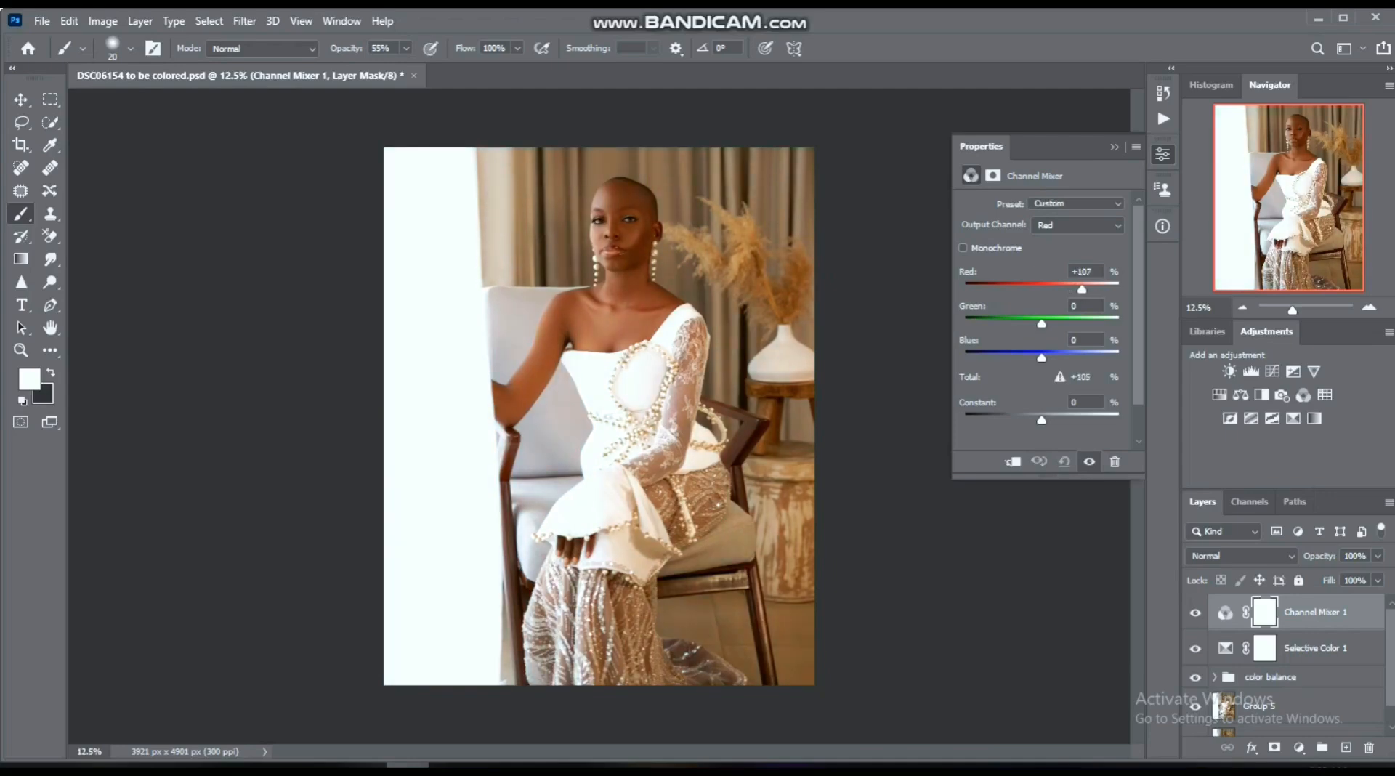
{"action": "key", "text": "ctrl+z"}
- In the Channel Mixer's Red output channel, lower green slightly and set red to +102% and blue to +2%
{"action": "left_click_drag", "start_coordinate": [1042, 324], "coordinate": [1038, 324]}
{"action": "left_click_drag", "start_coordinate": [1039, 324], "coordinate": [1040, 324]}
{"action": "left_click_drag", "start_coordinate": [1079, 290], "coordinate": [1081, 289]}
{"action": "left_click_drag", "start_coordinate": [1042, 358], "coordinate": [1042, 357]}
- Compare the image repeatedly with and without the Channel Mixer 1 layer
{"action": "left_click", "coordinate": [1195, 613]}
{"action": "left_click", "coordinate": [1195, 613]}
{"action": "left_click", "coordinate": [1195, 612]}
{"action": "left_click", "coordinate": [1196, 612]}
{"action": "left_click", "coordinate": [1195, 612]}
{"action": "left_click", "coordinate": [1196, 613]}
- Try green at -7% in the Red output channel, compare with the layer hidden, and set green to -5%
{"action": "left_click_drag", "start_coordinate": [1040, 324], "coordinate": [1038, 324]}
{"action": "left_click", "coordinate": [1089, 462]}
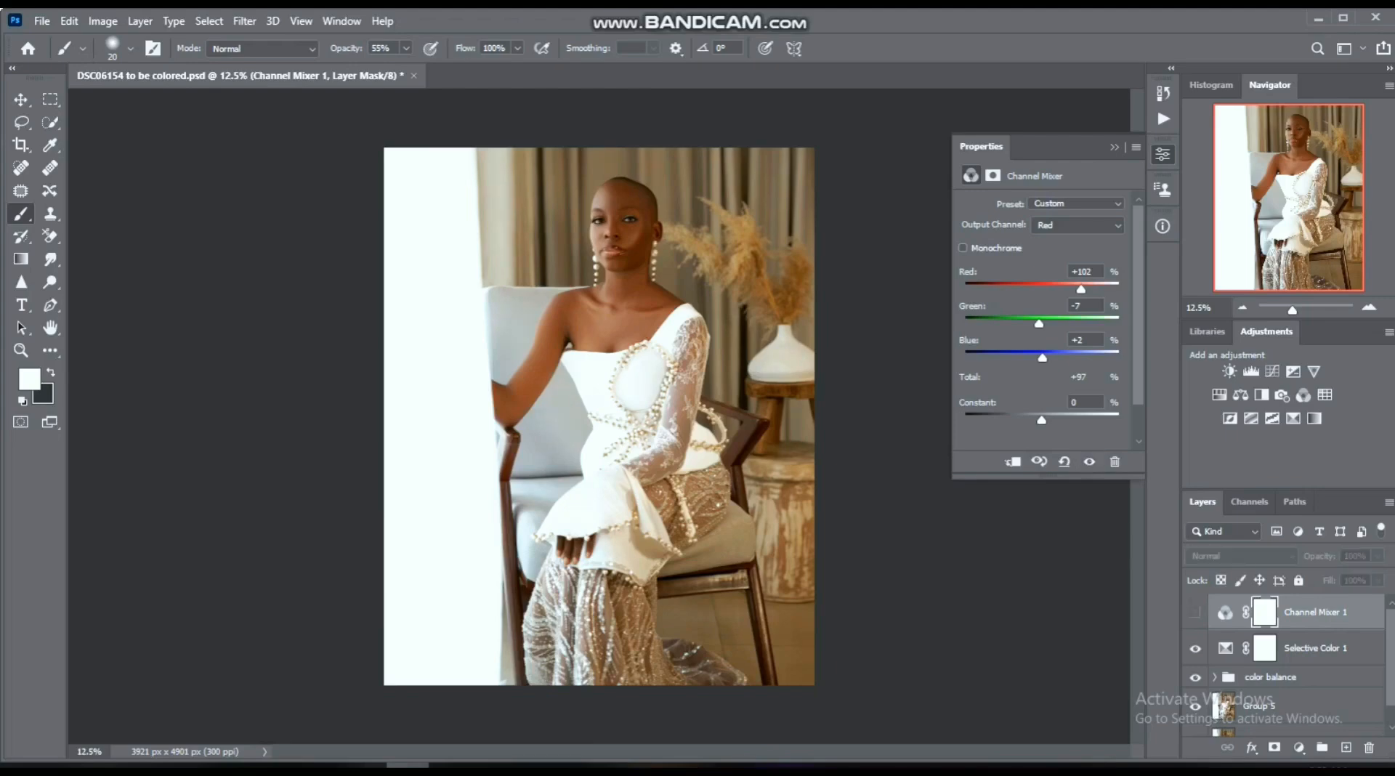
{"action": "left_click", "coordinate": [1089, 462]}
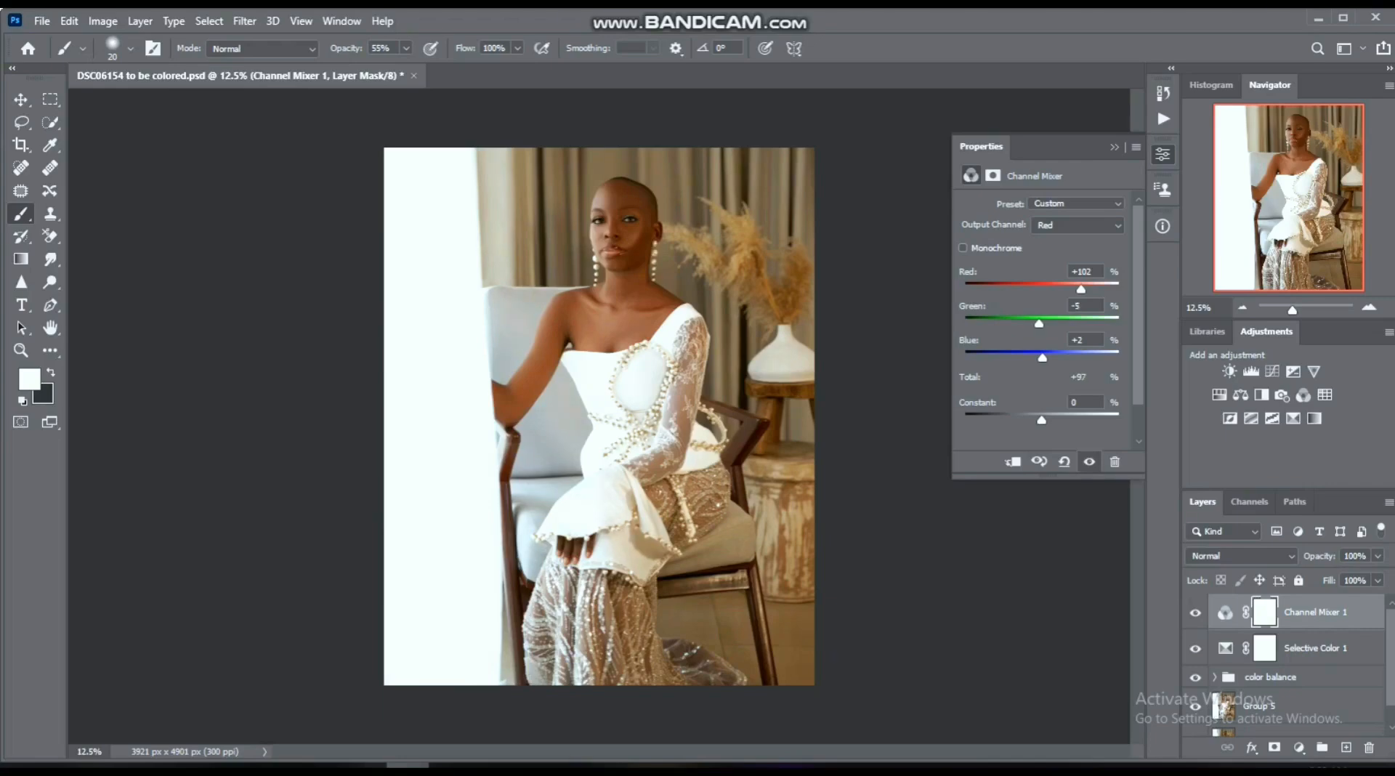
{"action": "left_click_drag", "start_coordinate": [1039, 324], "coordinate": [1040, 324]}
- Switch the Channel Mixer to the Blue output channel and set green to -2% and blue to +102%
{"action": "left_click", "coordinate": [1076, 225]}
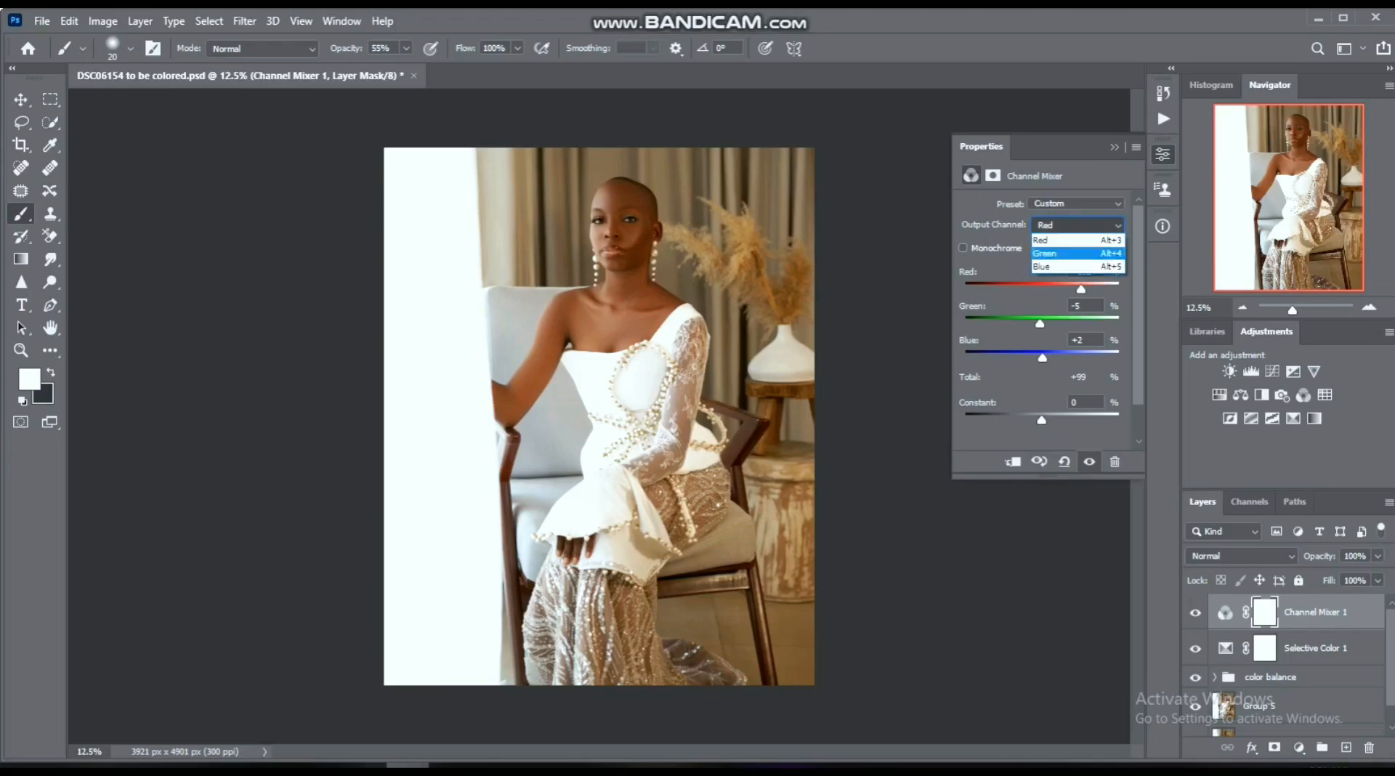
{"action": "left_click", "coordinate": [1075, 266]}
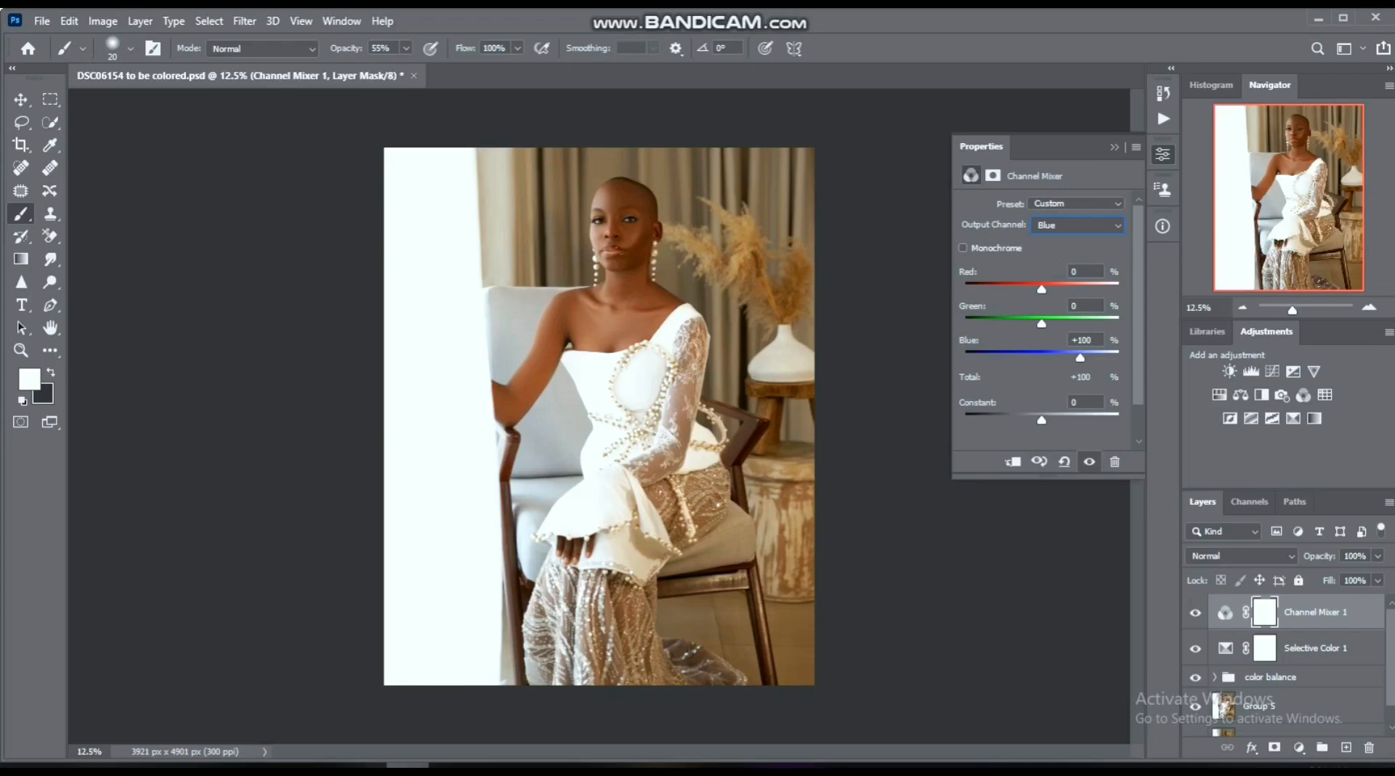
{"action": "left_click", "coordinate": [1076, 225]}
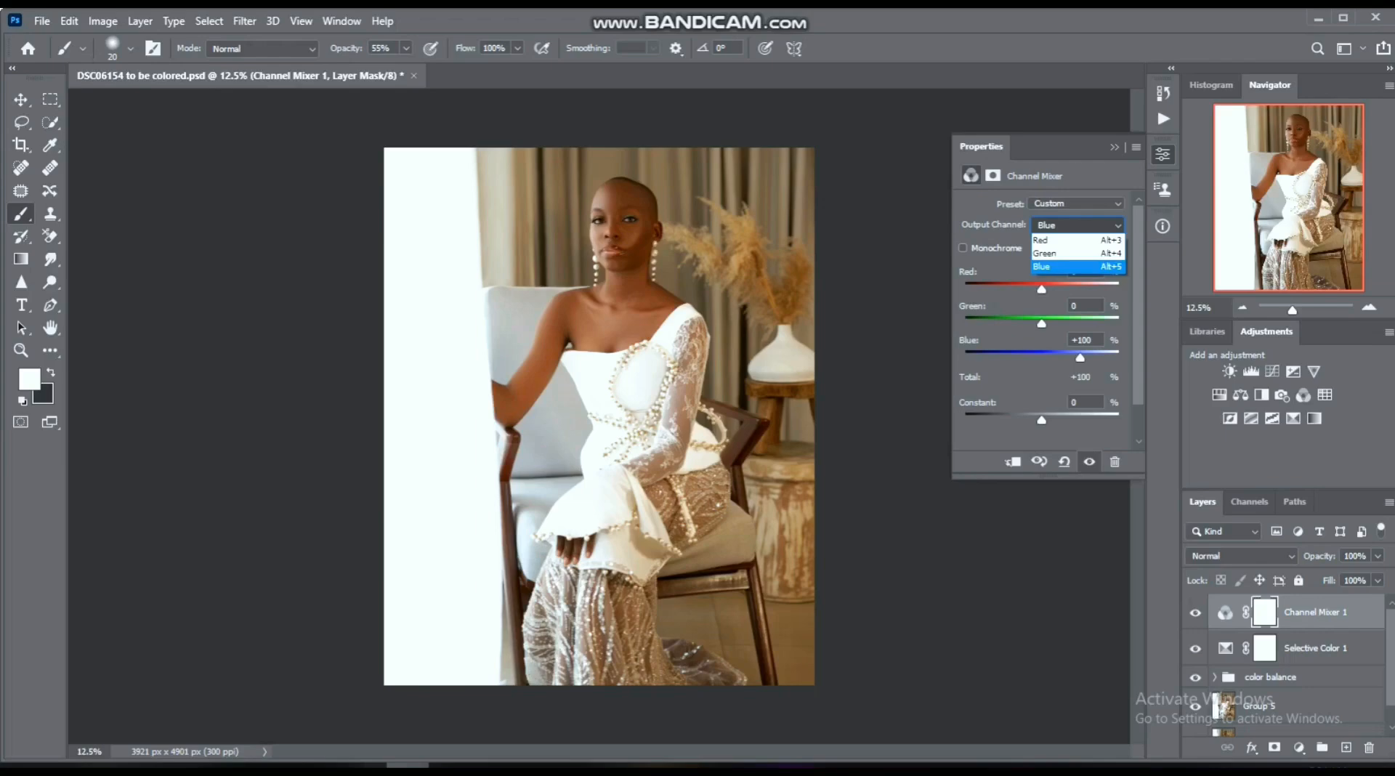
{"action": "left_click", "coordinate": [1075, 266]}
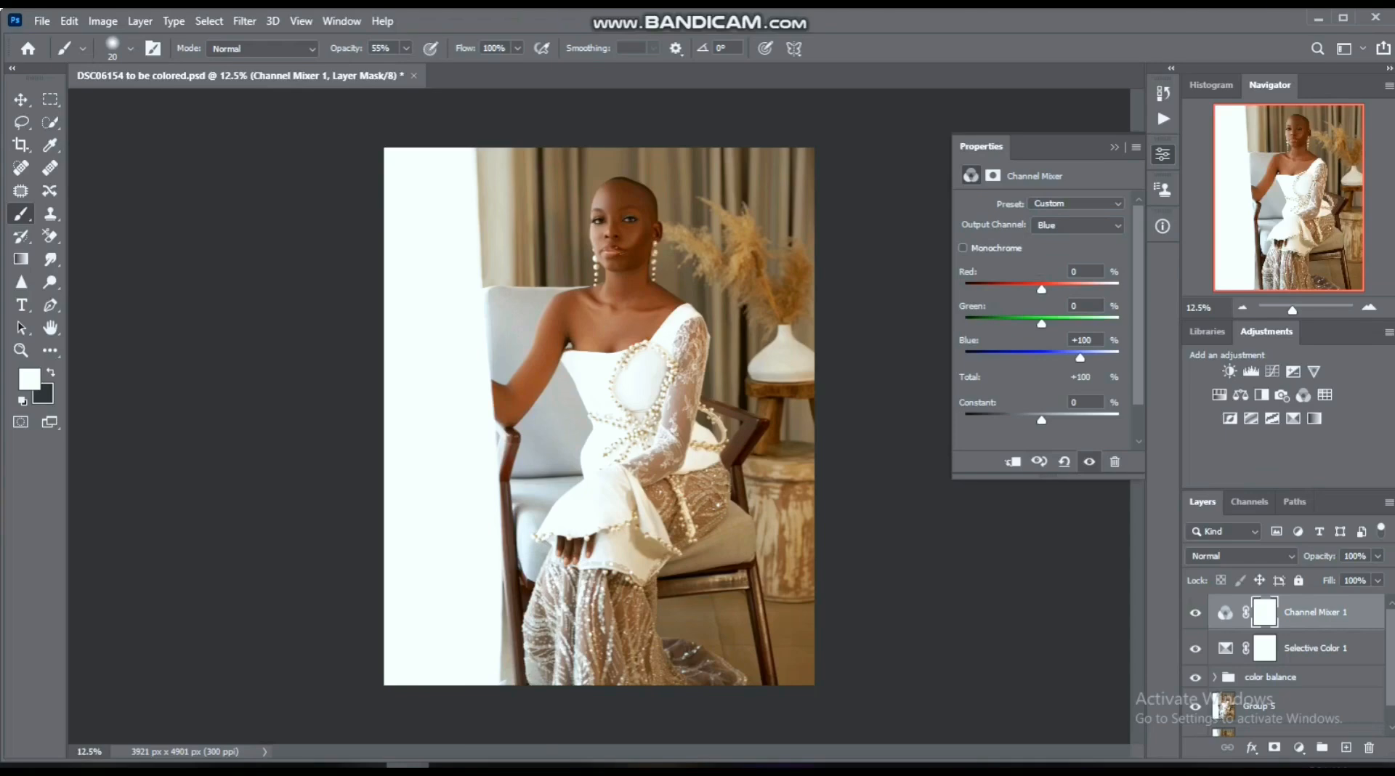
{"action": "left_click_drag", "start_coordinate": [1041, 289], "coordinate": [1037, 290]}
{"action": "left_click_drag", "start_coordinate": [1039, 289], "coordinate": [1040, 289]}
{"action": "left_click_drag", "start_coordinate": [1040, 289], "coordinate": [1042, 289]}
{"action": "left_click_drag", "start_coordinate": [1079, 358], "coordinate": [1040, 324]}
{"action": "left_click_drag", "start_coordinate": [1039, 323], "coordinate": [1040, 323]}
- Set red to +1% in the Blue output channel, comparing the image with and without the Channel Mixer 1 layer
{"action": "left_click", "coordinate": [1196, 613]}
{"action": "left_click", "coordinate": [1196, 613]}
{"action": "left_click", "coordinate": [1196, 613]}
{"action": "left_click", "coordinate": [1195, 613]}
{"action": "left_click", "coordinate": [1196, 613]}
{"action": "left_click", "coordinate": [1195, 612]}
{"action": "left_click_drag", "start_coordinate": [1041, 289], "coordinate": [1043, 289]}
{"action": "type", "text": "1"}
{"action": "key", "text": "Return"}
{"action": "left_click", "coordinate": [1195, 612]}
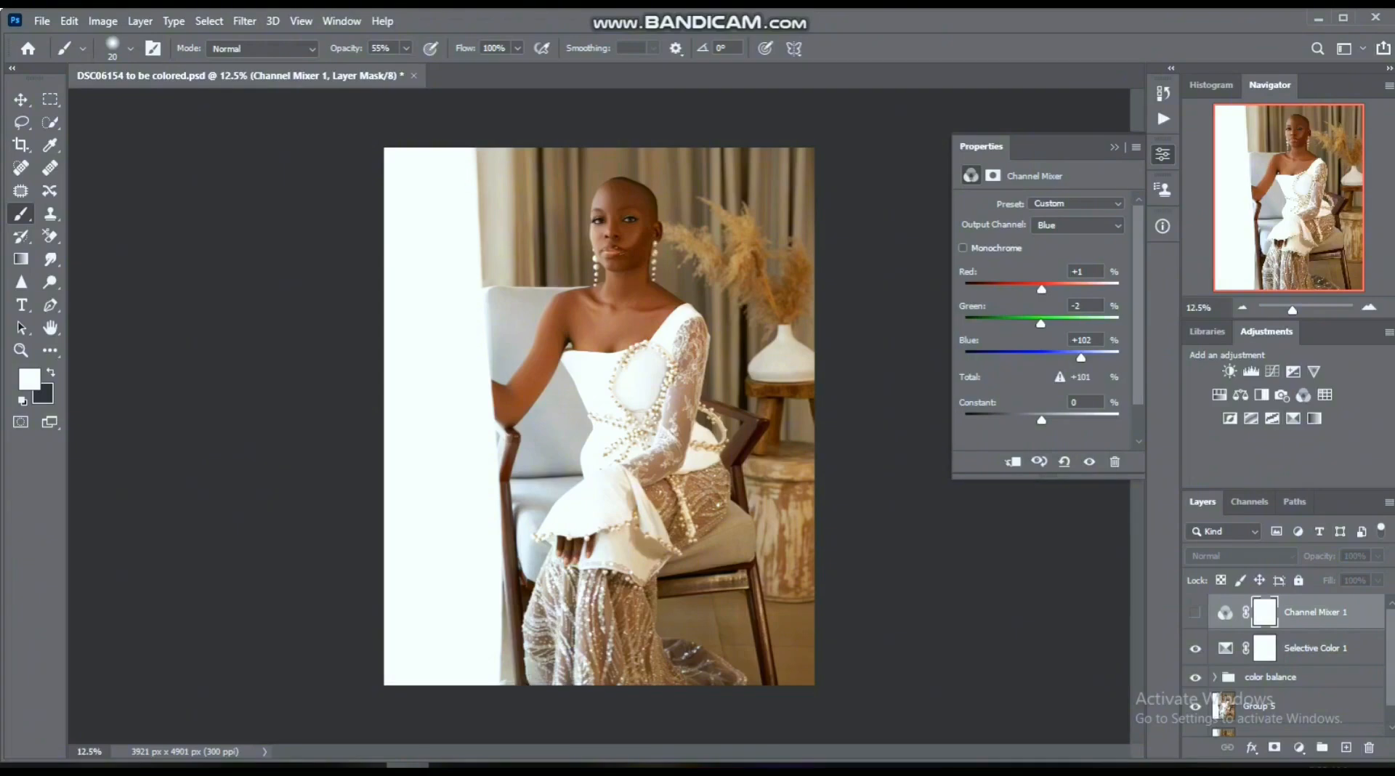
{"action": "left_click", "coordinate": [1195, 613]}
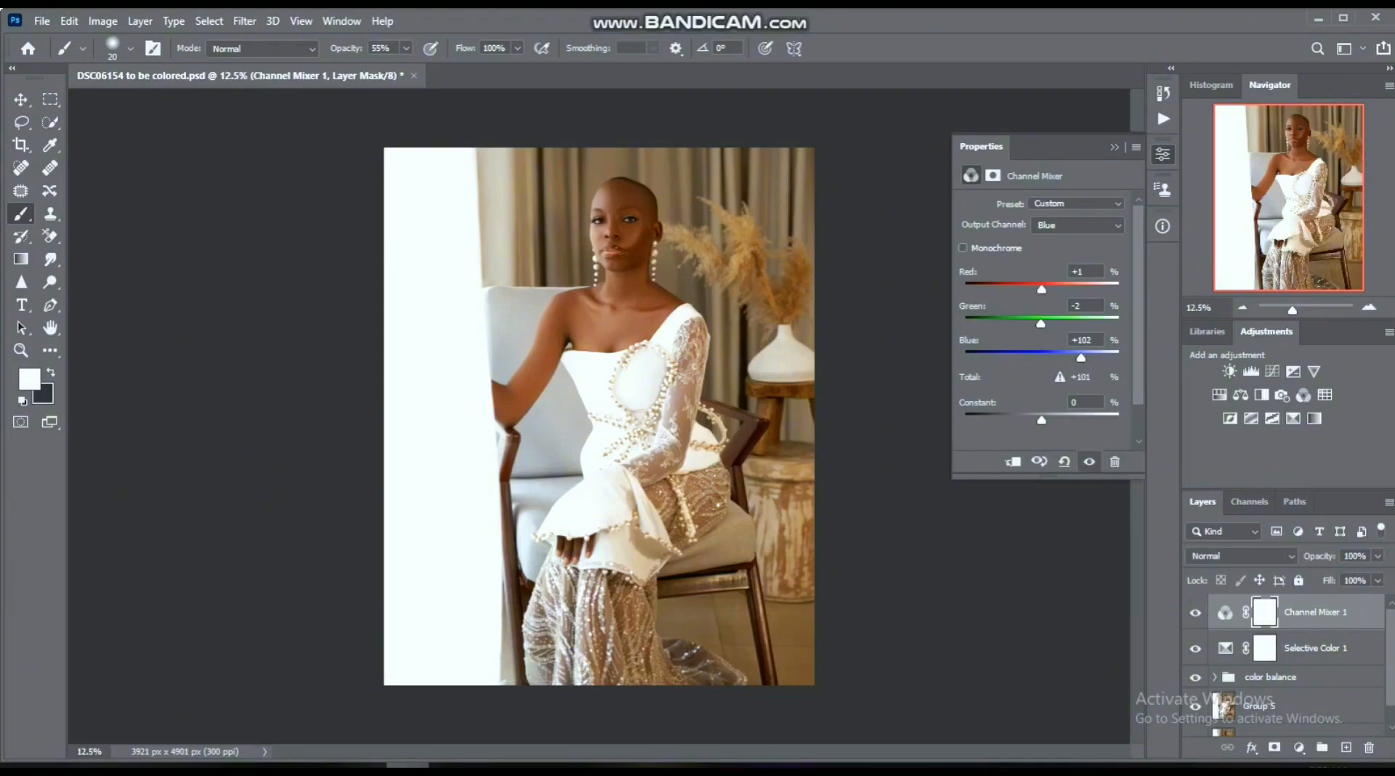
{"action": "left_click", "coordinate": [1195, 613]}
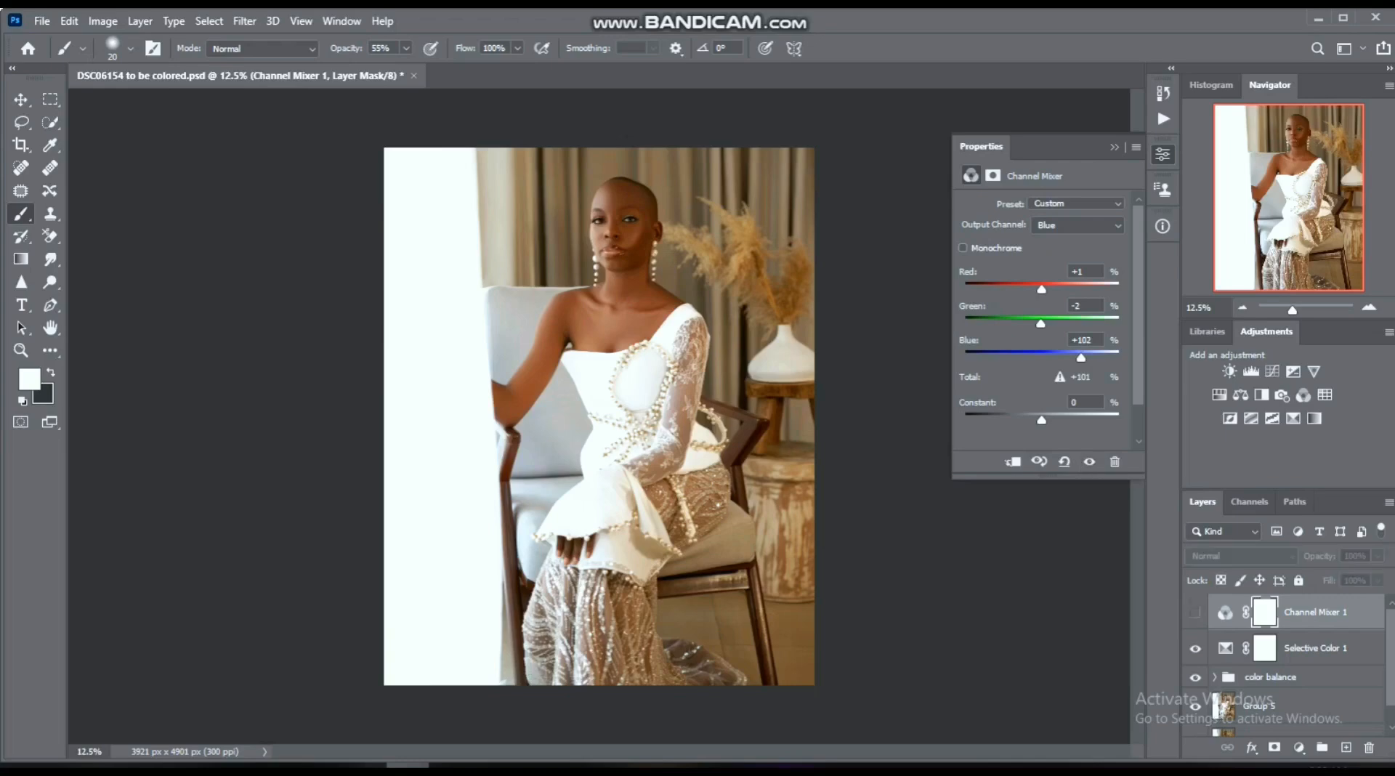
{"action": "left_click", "coordinate": [1195, 613]}
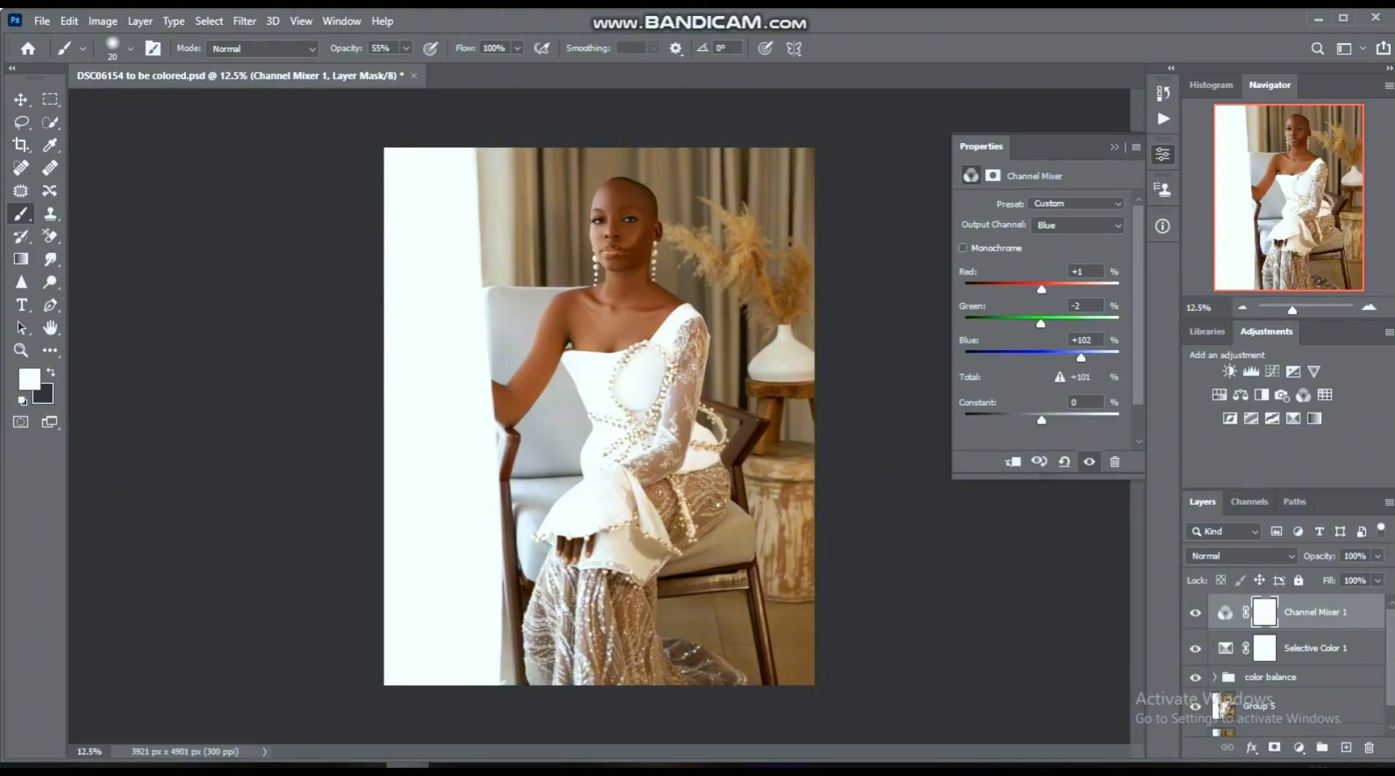
{"action": "left_click", "coordinate": [494, 766]}
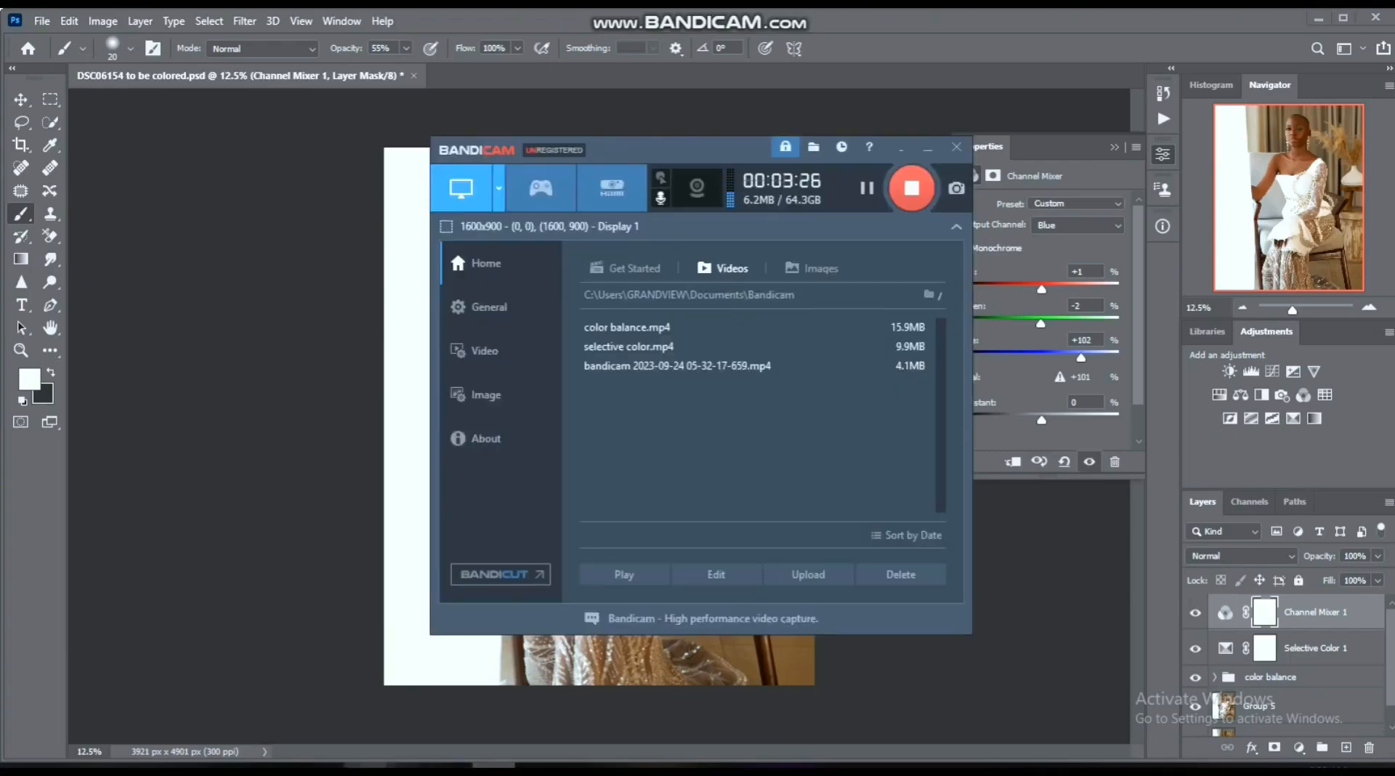
{"action": "left_click", "coordinate": [407, 766]}
- Add a Levels adjustment layer and set the RGB white input level to 245 and the white output level to 250
{"action": "left_click", "coordinate": [1299, 747]}
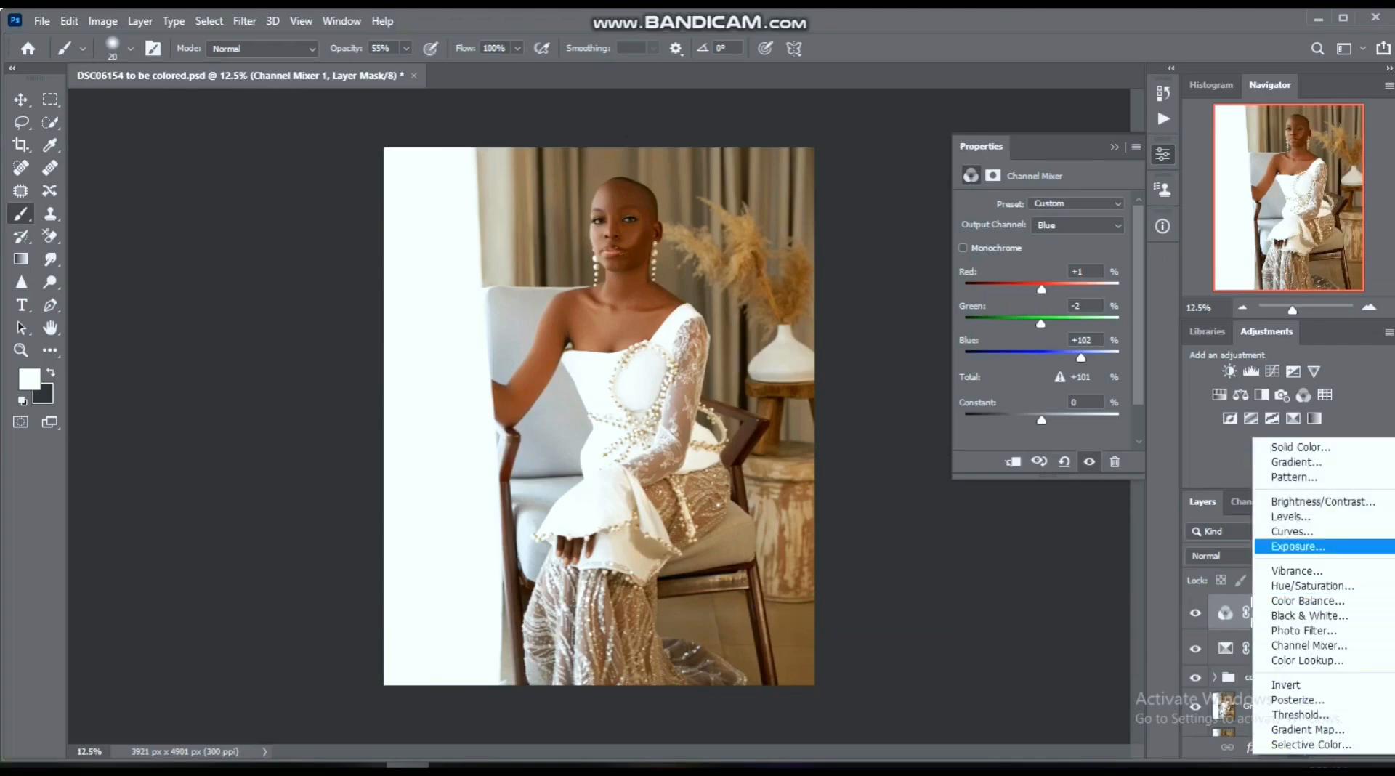
{"action": "left_click", "coordinate": [1291, 516]}
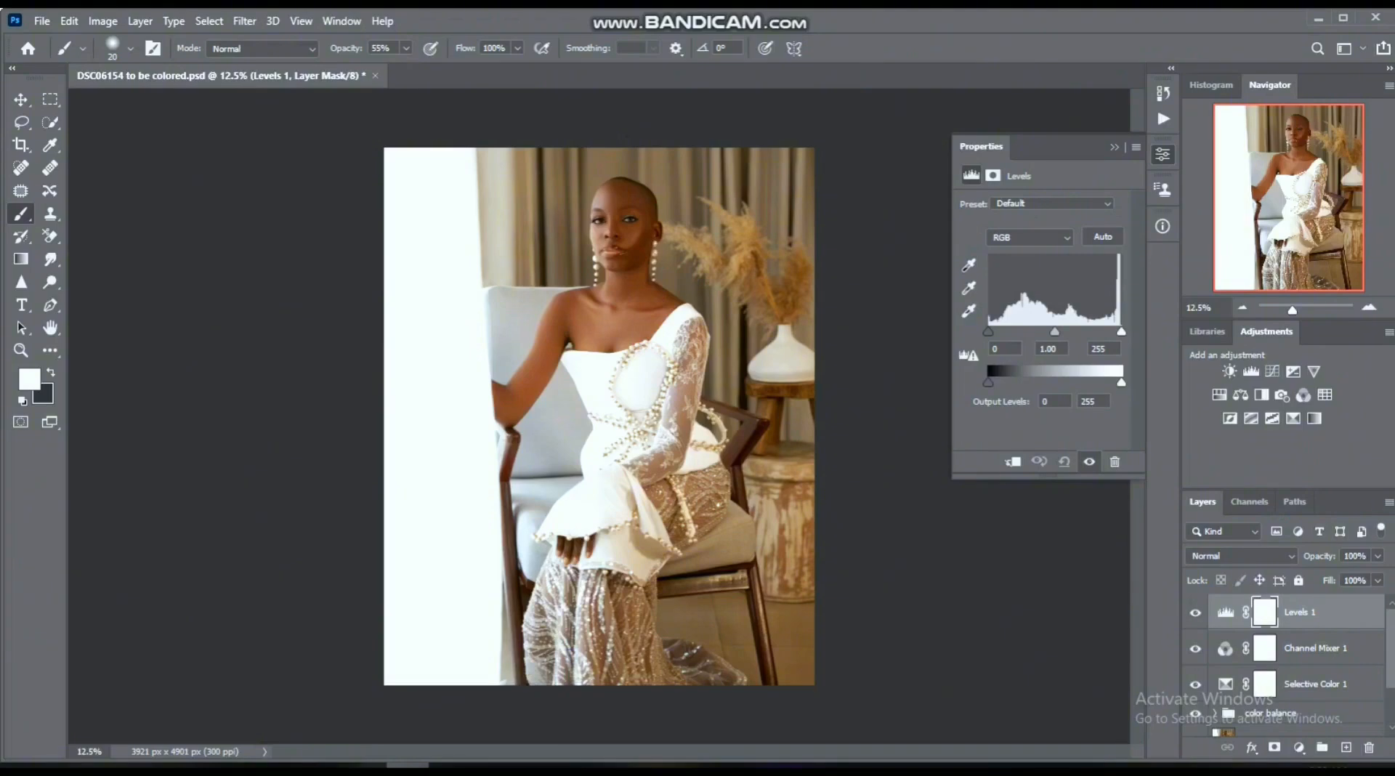
{"action": "left_click_drag", "start_coordinate": [1121, 331], "coordinate": [1116, 332]}
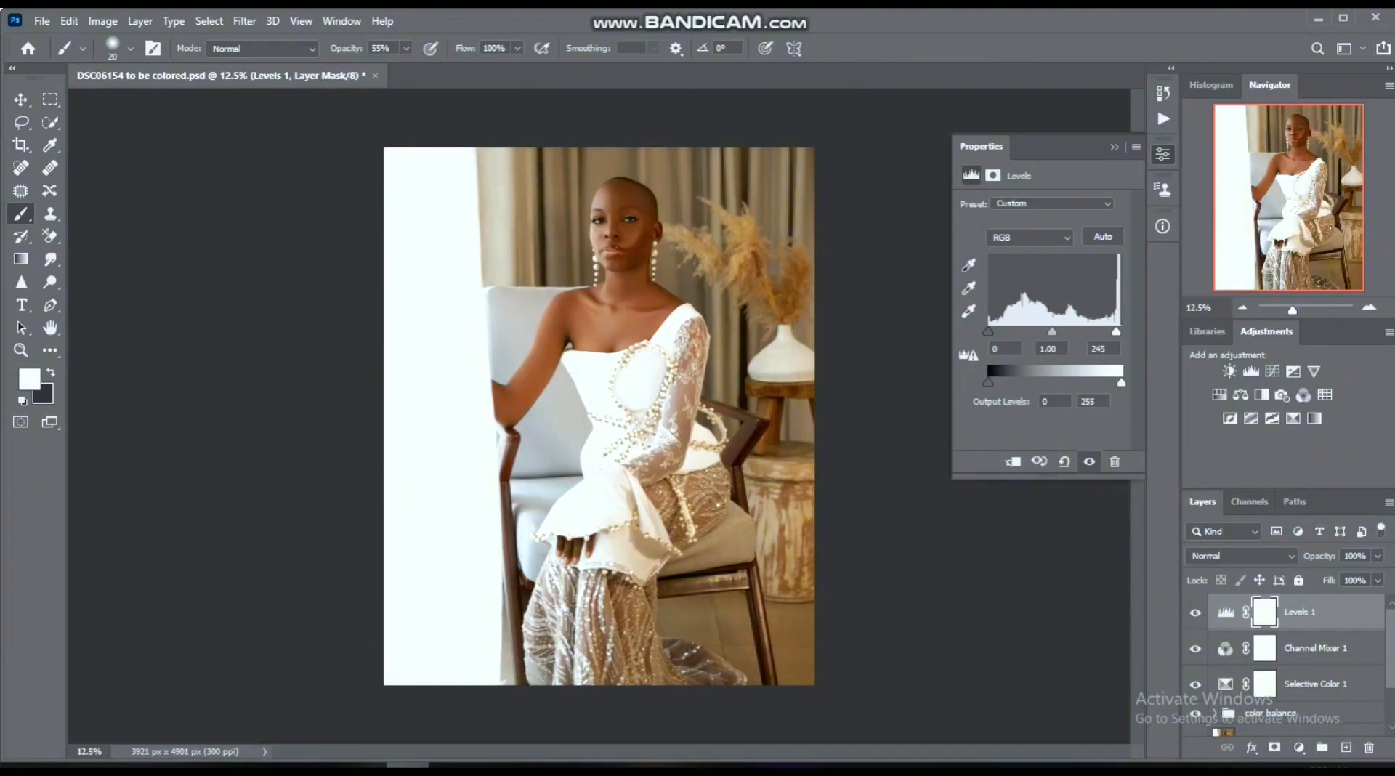
{"action": "left_click_drag", "start_coordinate": [1121, 382], "coordinate": [1119, 382]}
- In the Levels layer's Red channel, set the midtones to 1.02, the white input to 253 and the white output to 245
{"action": "left_click", "coordinate": [1031, 238]}
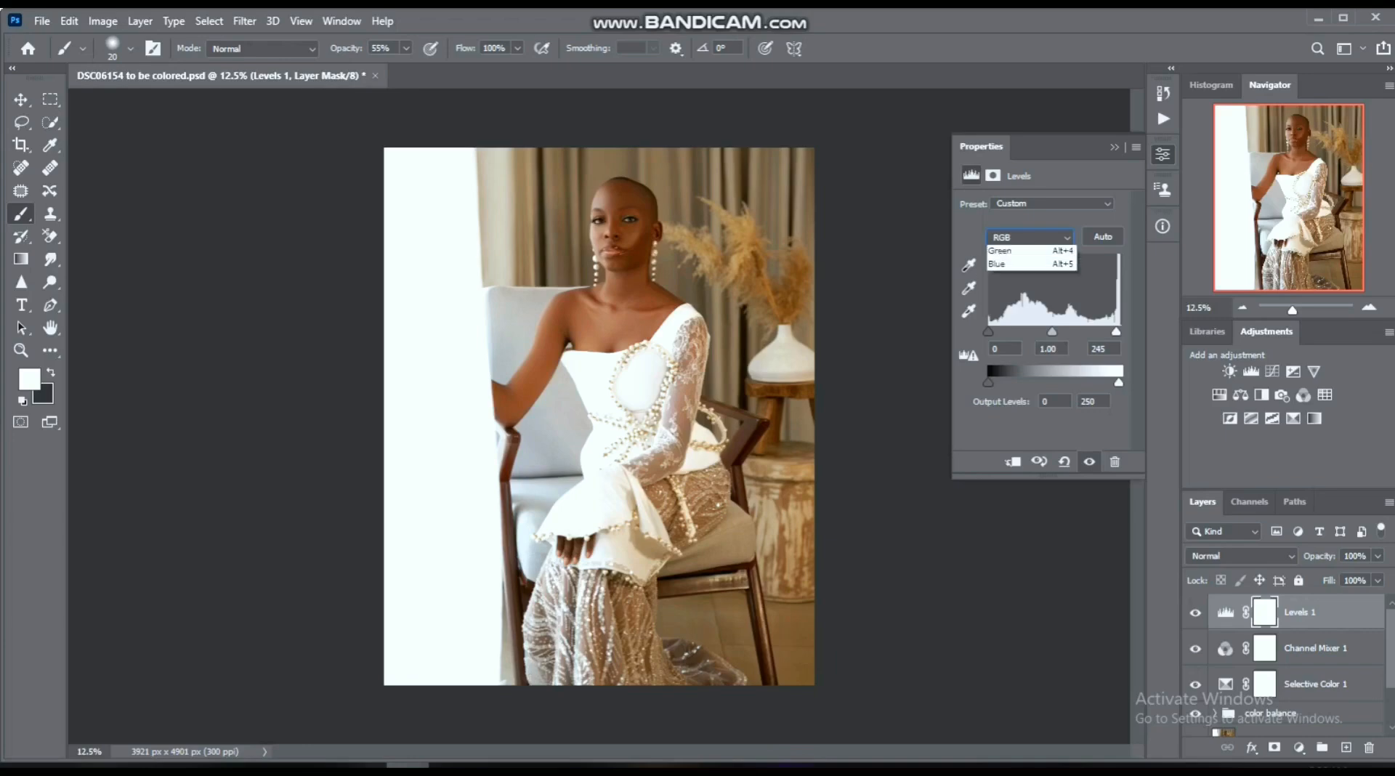
{"action": "left_click", "coordinate": [1030, 265]}
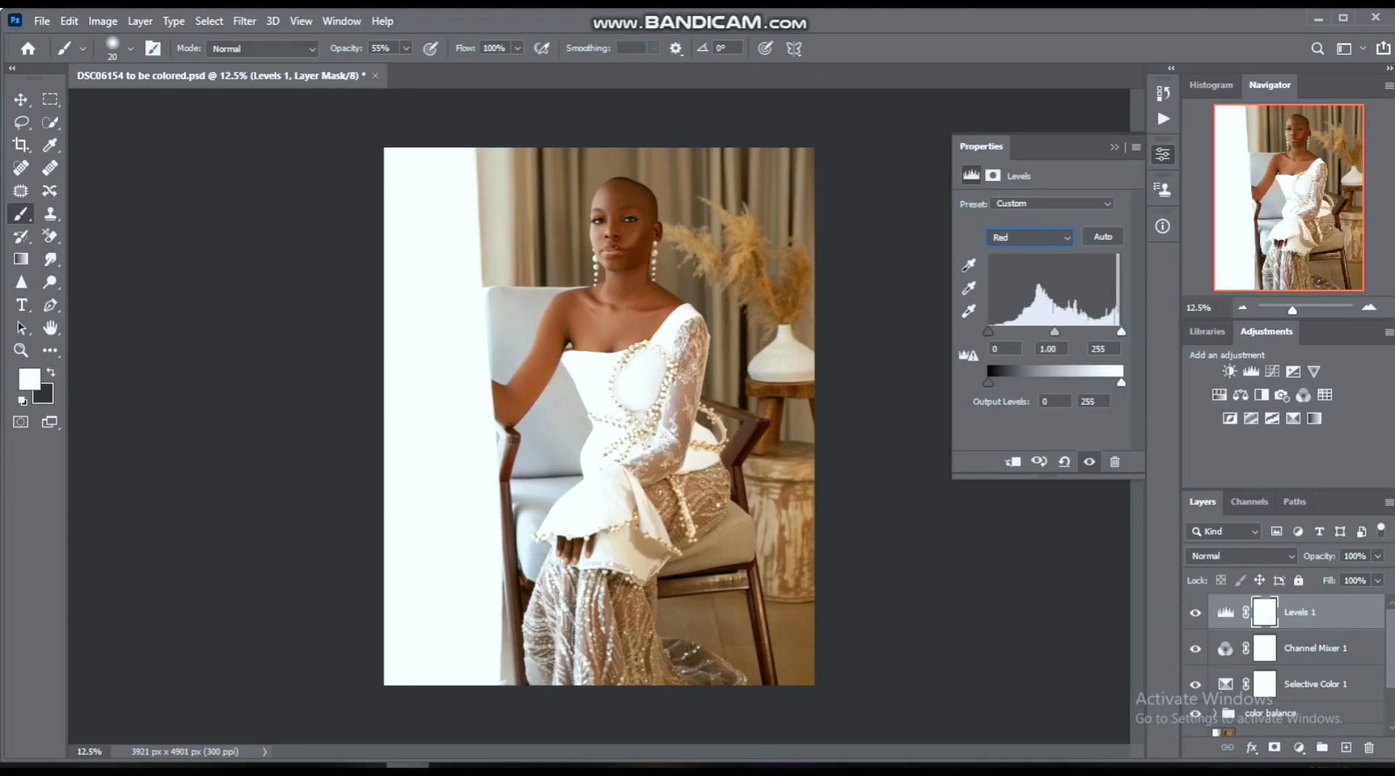
{"action": "left_click_drag", "start_coordinate": [1120, 383], "coordinate": [1119, 383]}
{"action": "left_click_drag", "start_coordinate": [1055, 331], "coordinate": [1053, 331]}
{"action": "key", "text": "BackSpace"}
{"action": "type", "text": "2"}
{"action": "left_click_drag", "start_coordinate": [1119, 382], "coordinate": [1115, 382]}
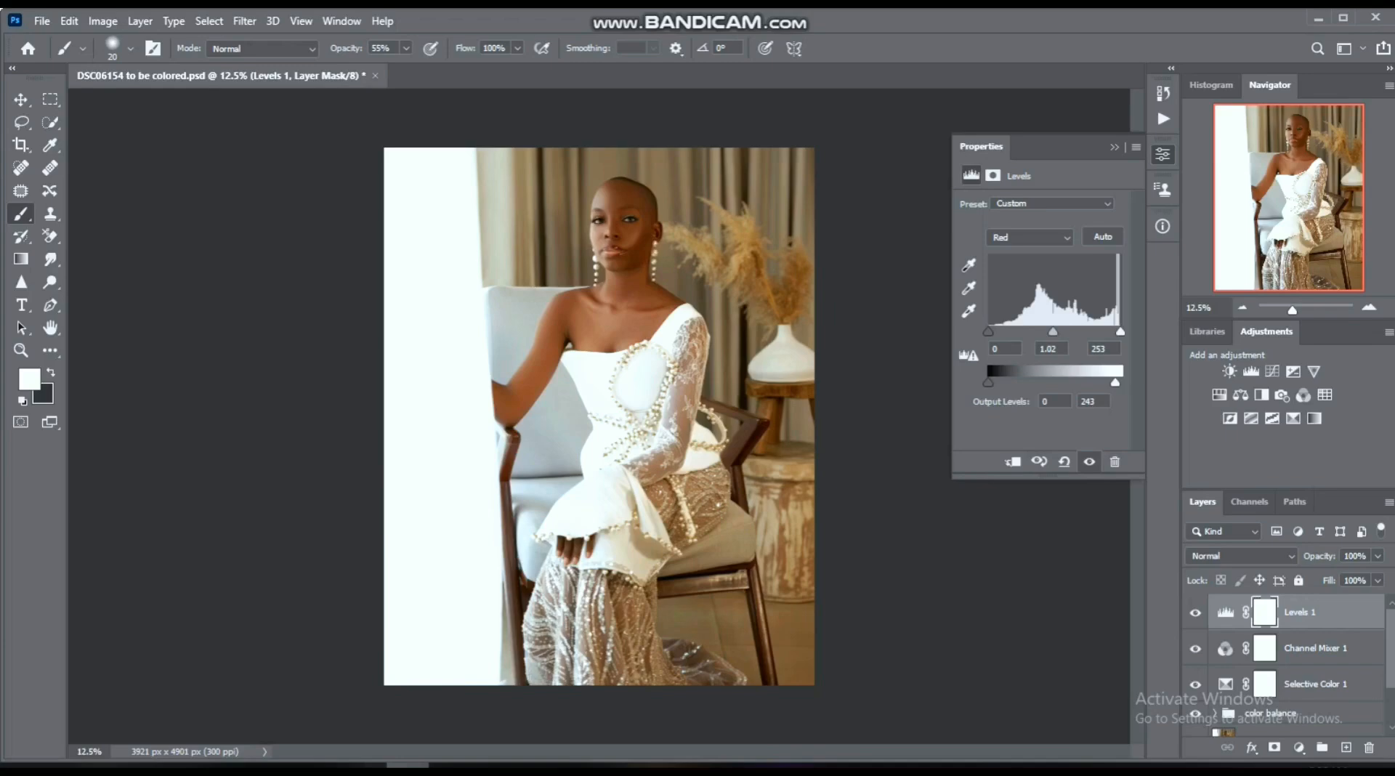
{"action": "left_click_drag", "start_coordinate": [1116, 382], "coordinate": [1116, 382]}
- Compare the image repeatedly with and without the Levels 1 layer
{"action": "left_click", "coordinate": [1195, 612]}
{"action": "left_click", "coordinate": [1196, 613]}
{"action": "left_click", "coordinate": [1195, 612]}
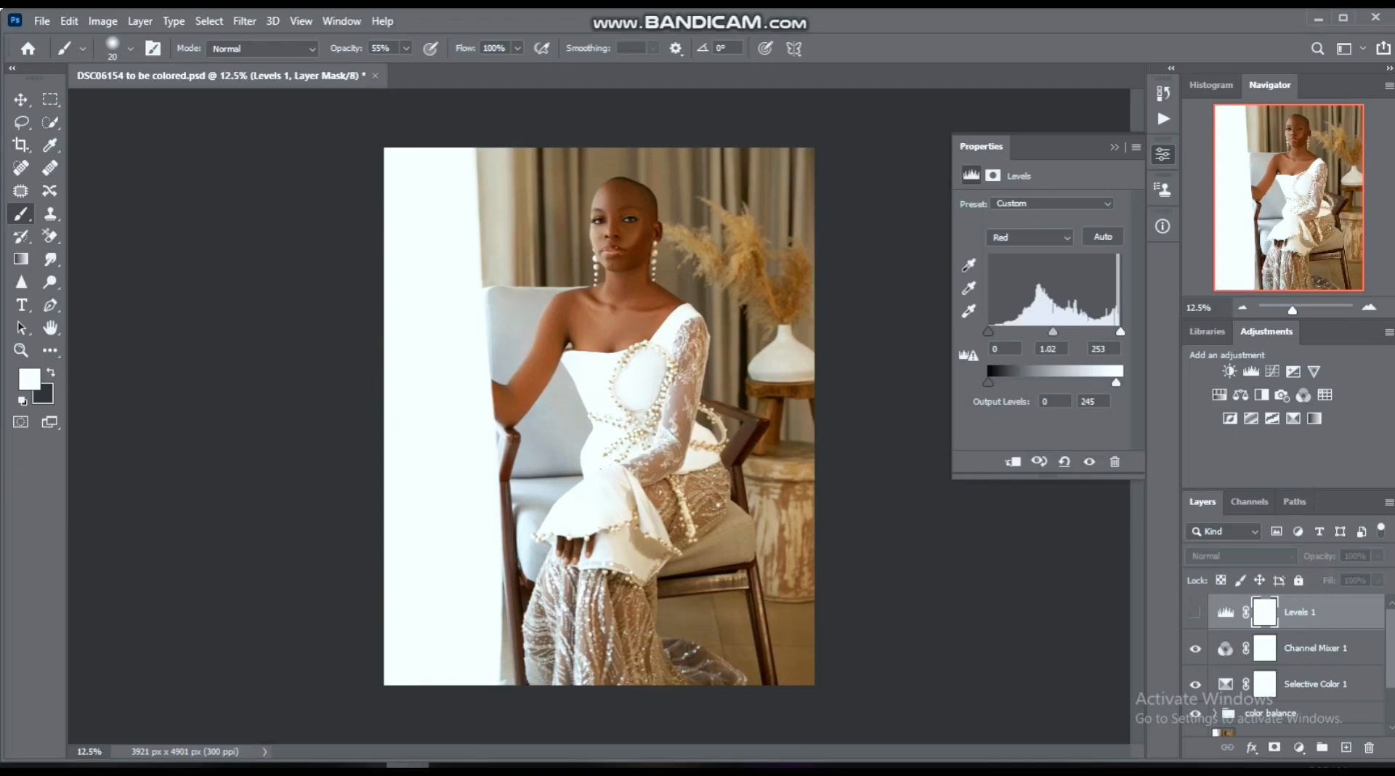
{"action": "left_click", "coordinate": [1195, 613]}
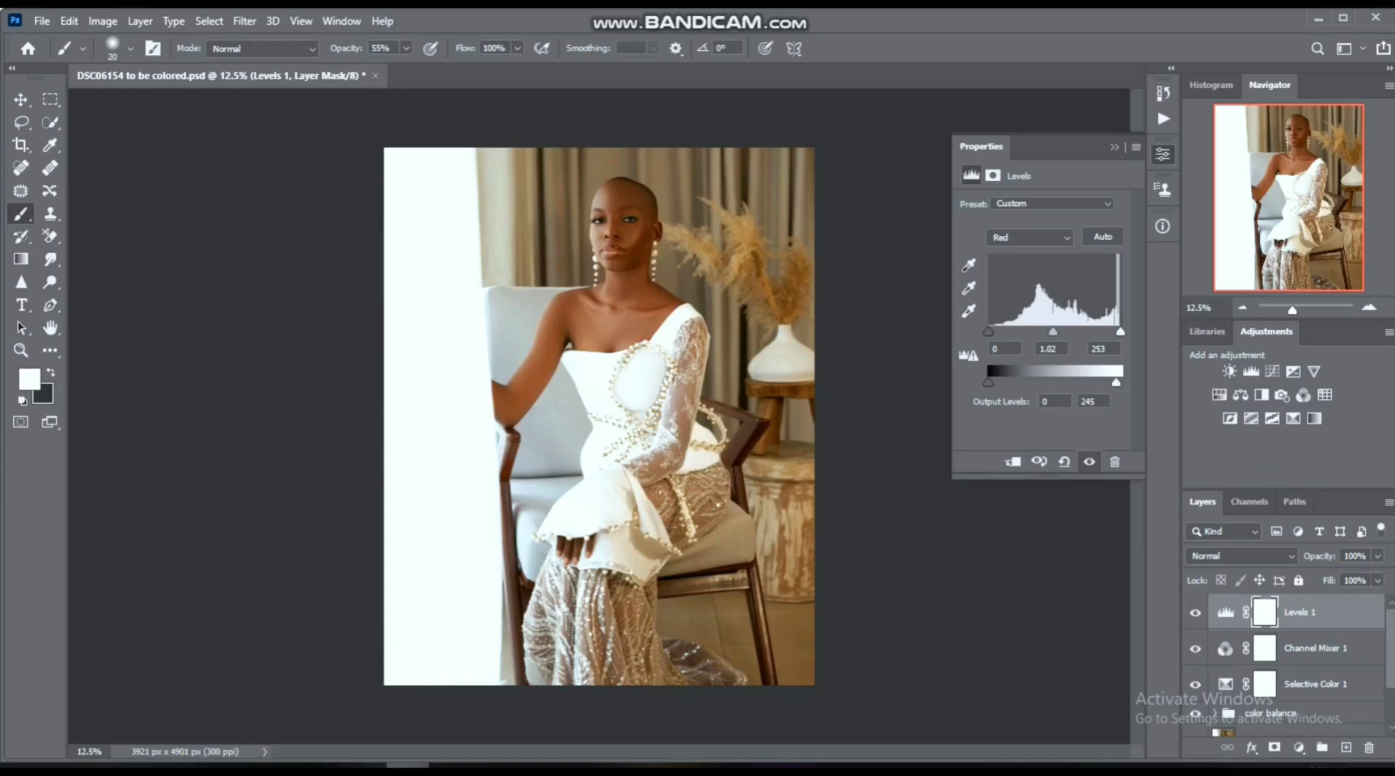
{"action": "left_click", "coordinate": [1195, 613]}
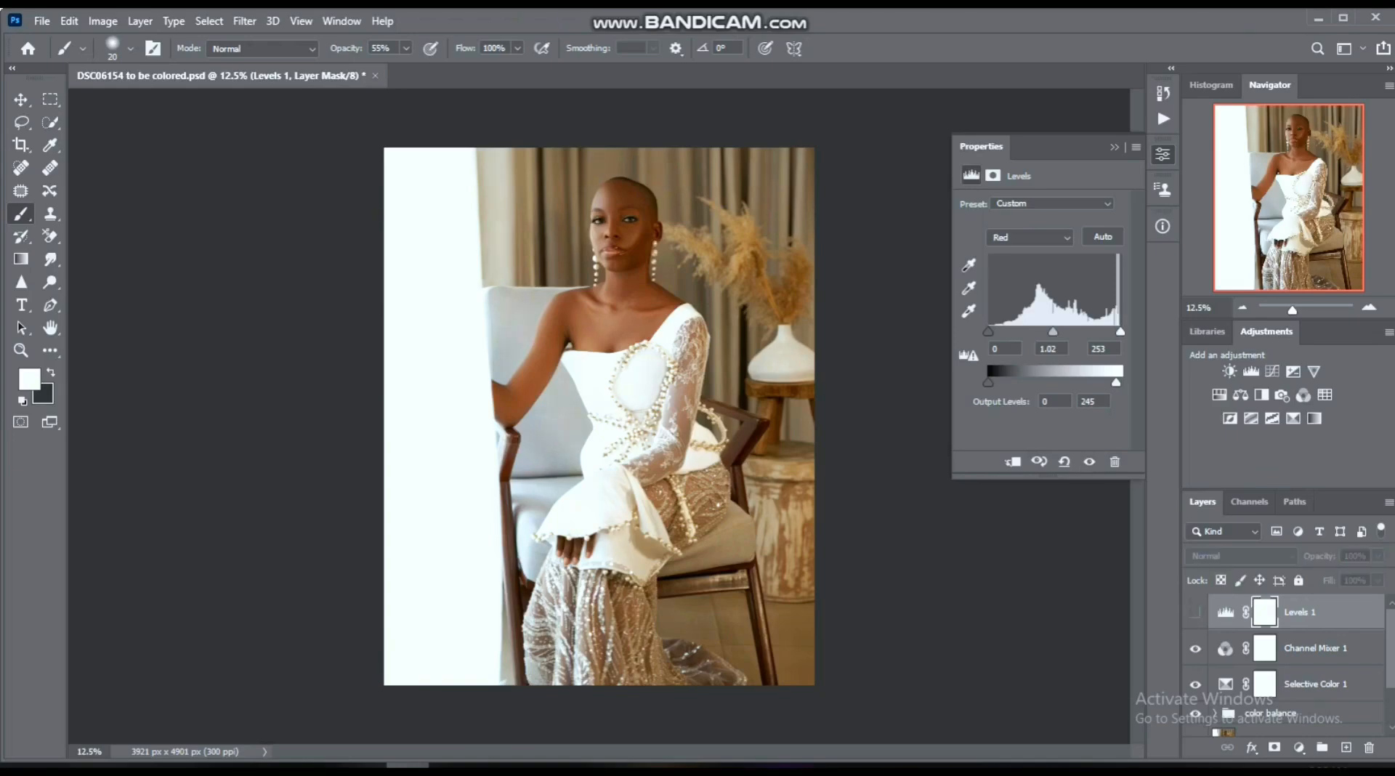
{"action": "left_click", "coordinate": [1195, 613]}
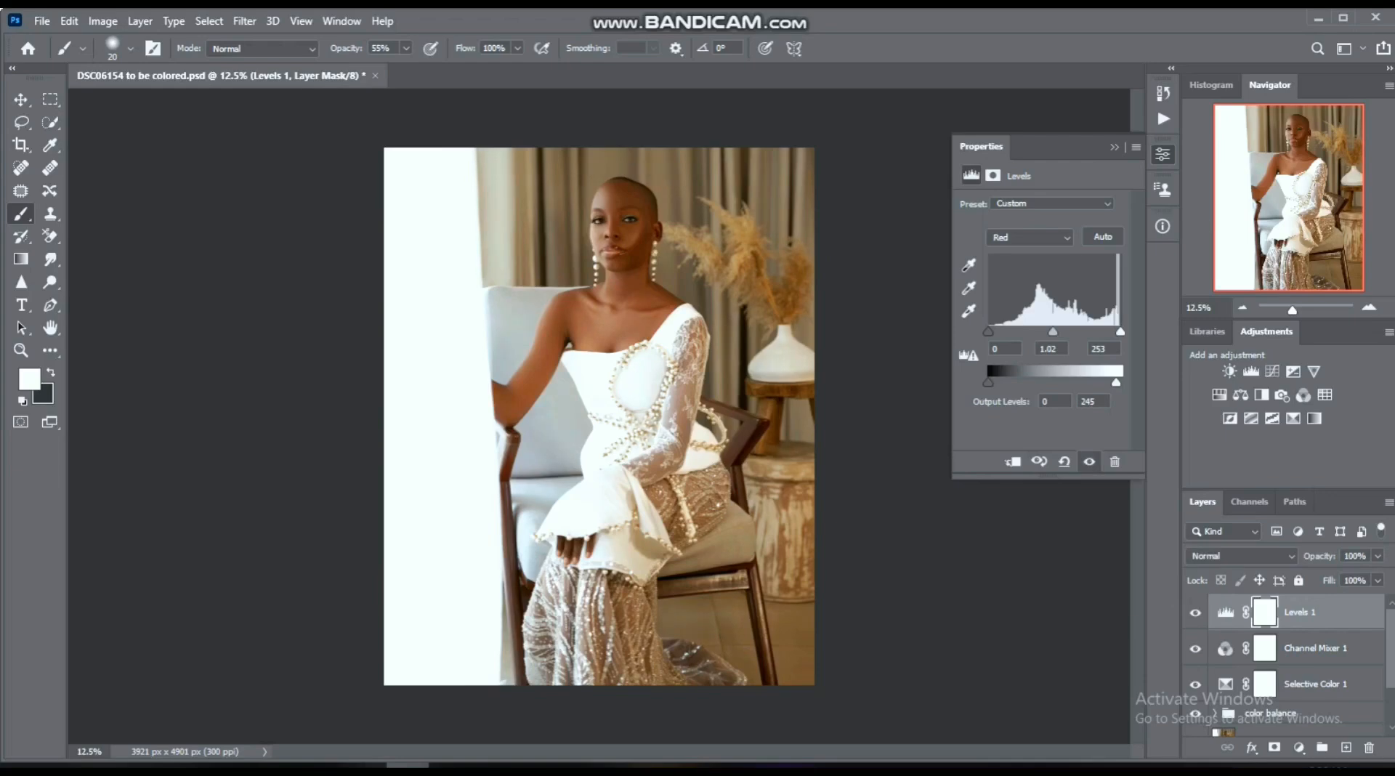
- In the Levels layer's Blue channel, slightly lower the white output and adjust the black input, comparing the image with the layer hidden
{"action": "left_click", "coordinate": [1029, 238]}
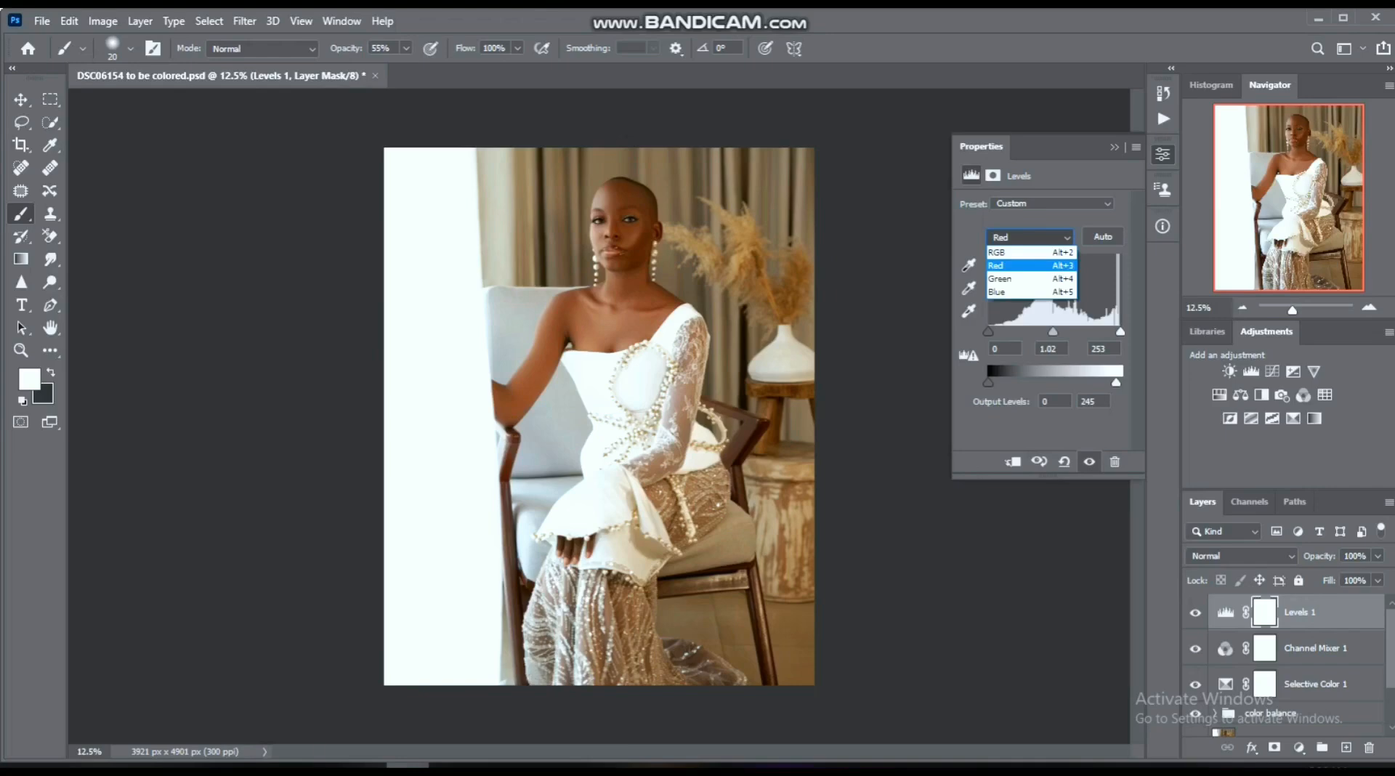
{"action": "key", "text": "Down"}
{"action": "key", "text": "Down"}
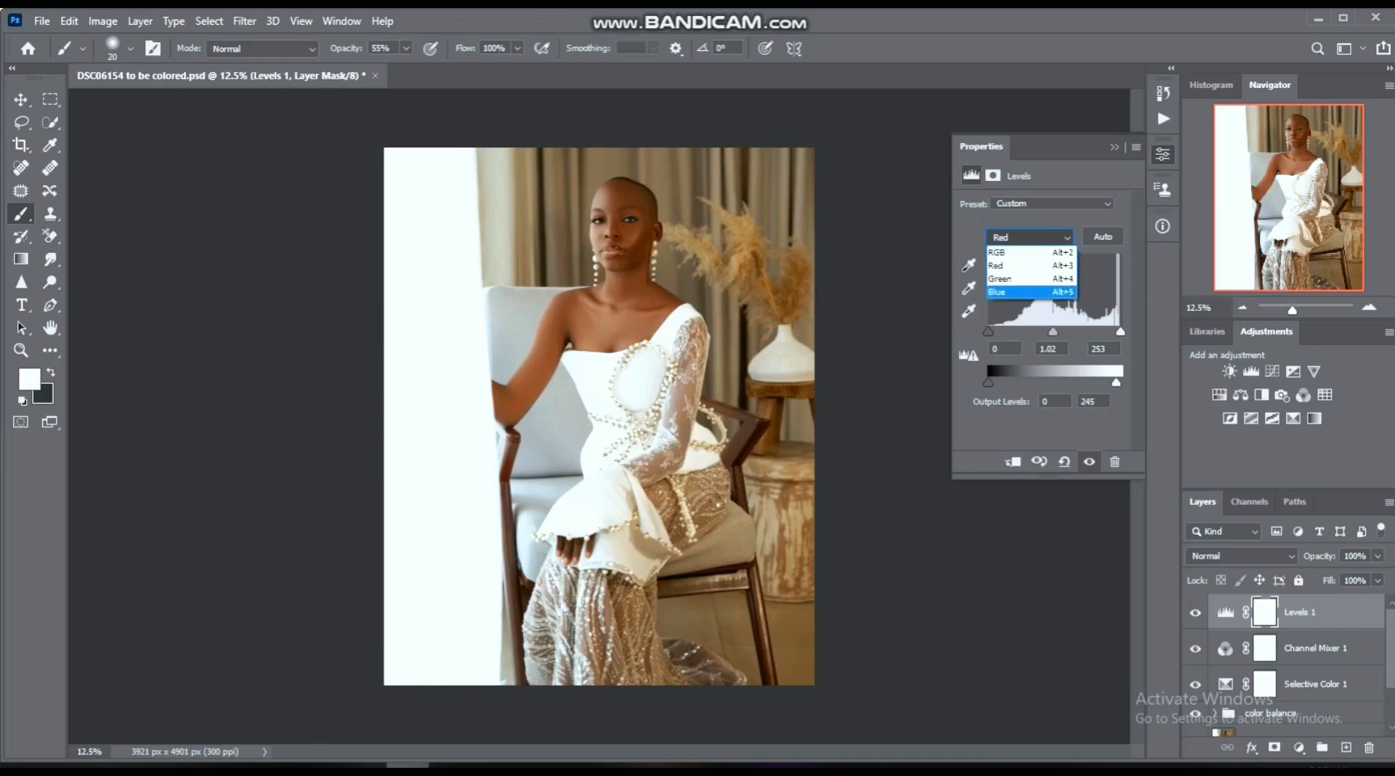
{"action": "key", "text": "Return"}
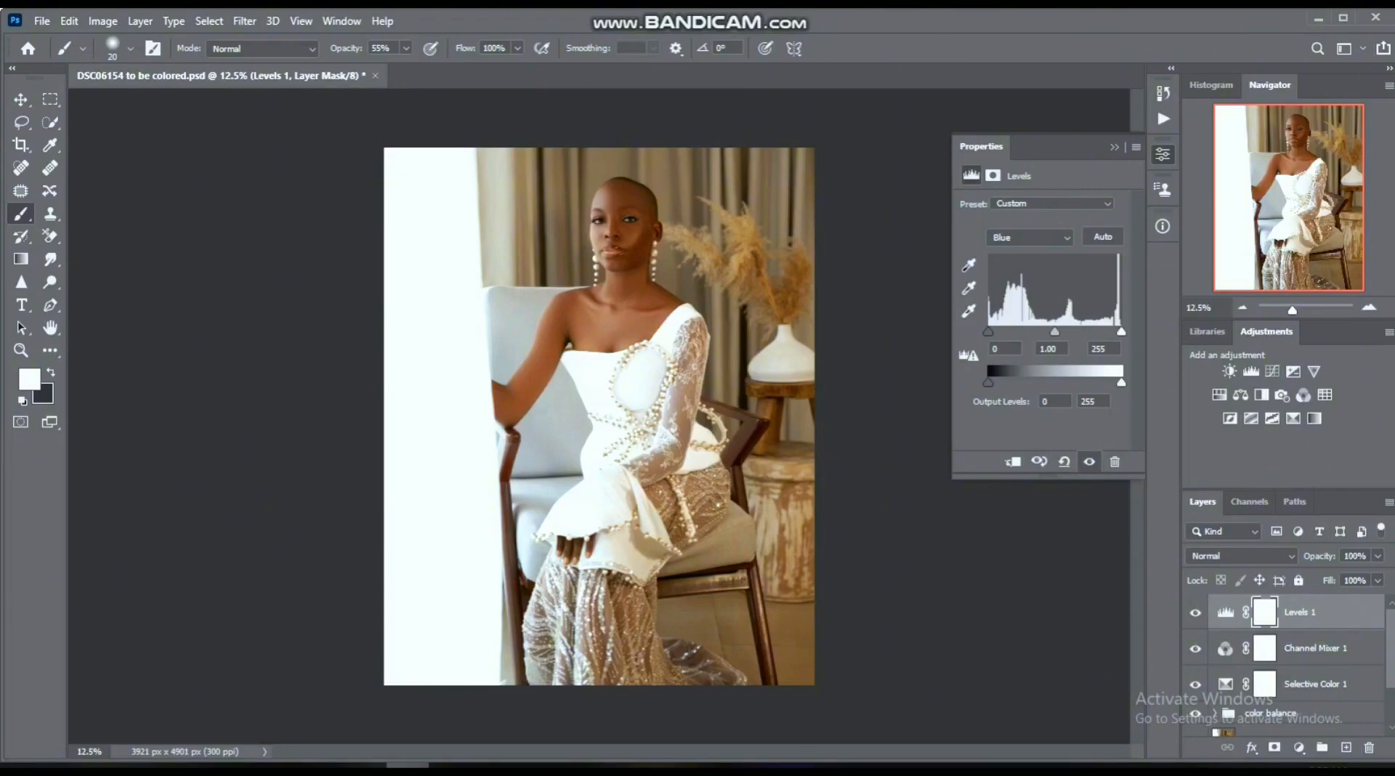
{"action": "left_click_drag", "start_coordinate": [1120, 382], "coordinate": [1118, 382]}
{"action": "left_click_drag", "start_coordinate": [992, 332], "coordinate": [989, 332]}
{"action": "left_click_drag", "start_coordinate": [1117, 383], "coordinate": [1119, 383]}
{"action": "left_click", "coordinate": [1196, 613]}
{"action": "left_click", "coordinate": [1195, 612]}
{"action": "left_click", "coordinate": [1195, 613]}
{"action": "left_click", "coordinate": [1195, 612]}
- Reduce the Channel Mixer 1 layer's opacity to 83% and the Levels 1 layer's opacity to 77%
{"action": "left_click", "coordinate": [1316, 648]}
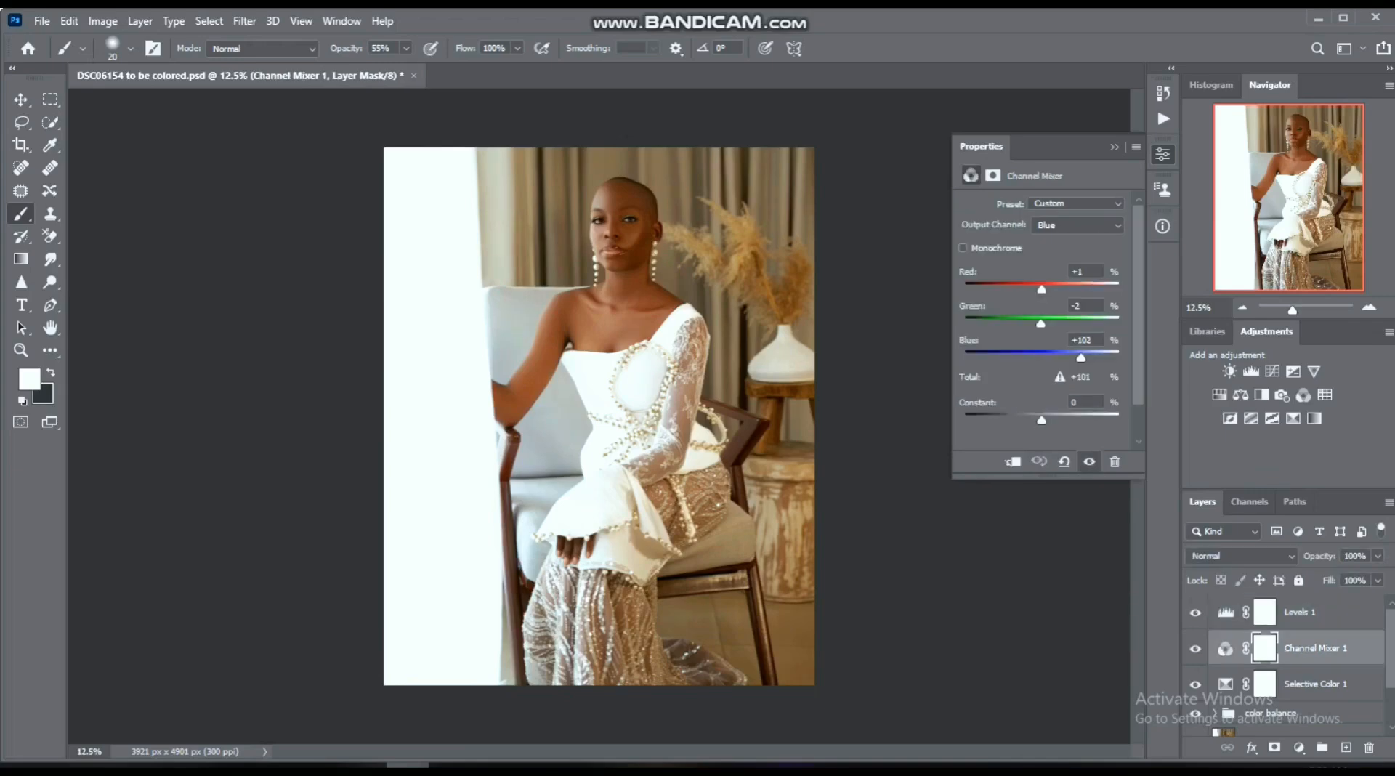
{"action": "left_click", "coordinate": [1377, 557]}
{"action": "left_click_drag", "start_coordinate": [1379, 577], "coordinate": [1364, 576]}
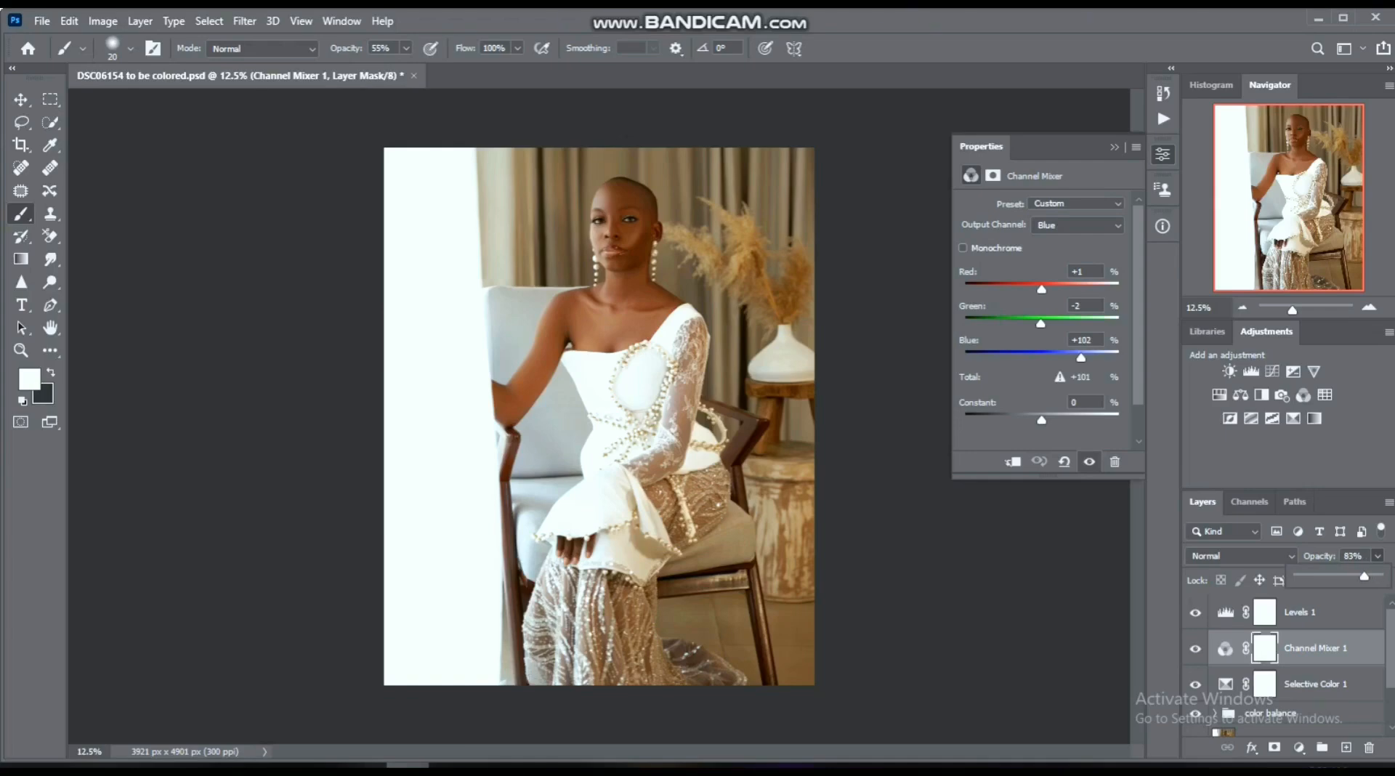
{"action": "left_click", "coordinate": [1317, 613]}
{"action": "left_click", "coordinate": [1377, 557]}
{"action": "left_click_drag", "start_coordinate": [1379, 577], "coordinate": [1359, 576]}
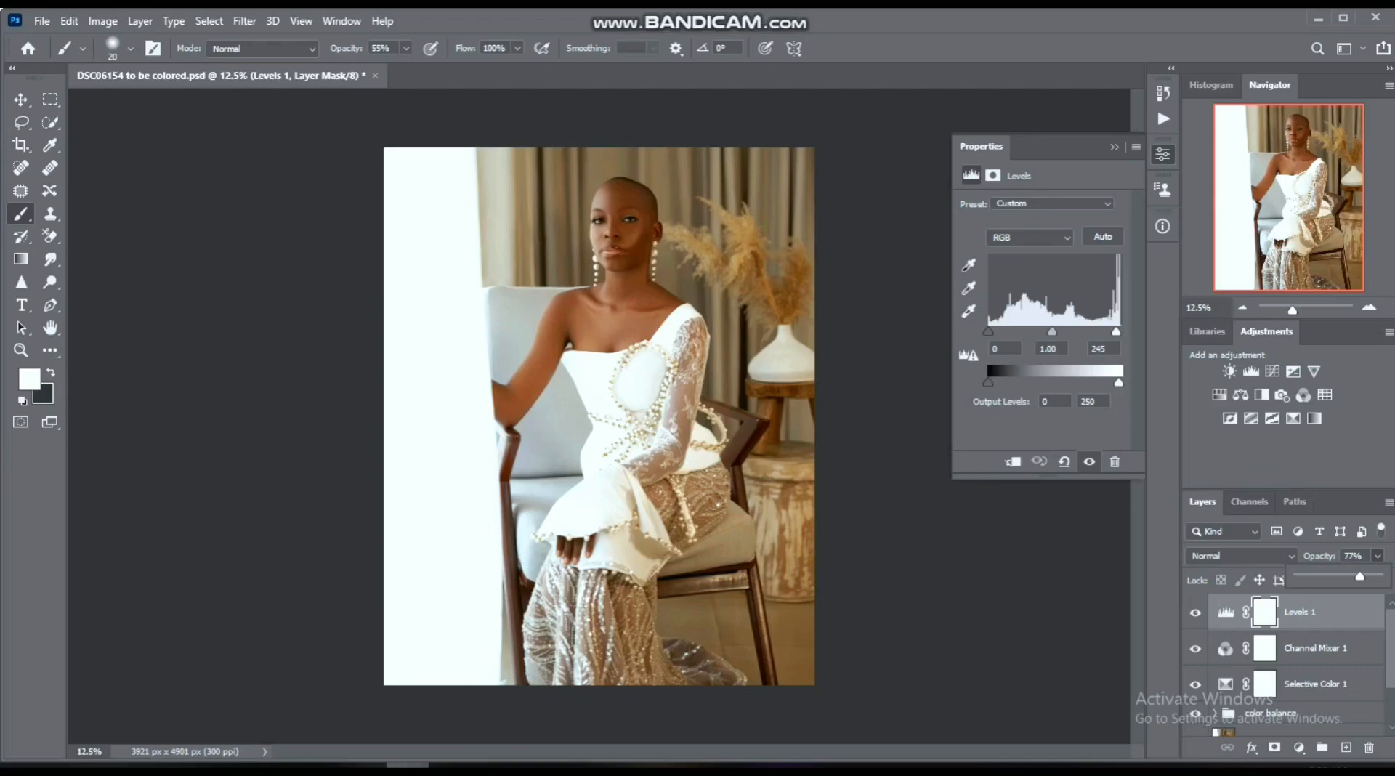
- Add a Photo Filter adjustment layer above Levels 1 and choose the Sepia filter
{"action": "left_click", "coordinate": [1225, 612]}
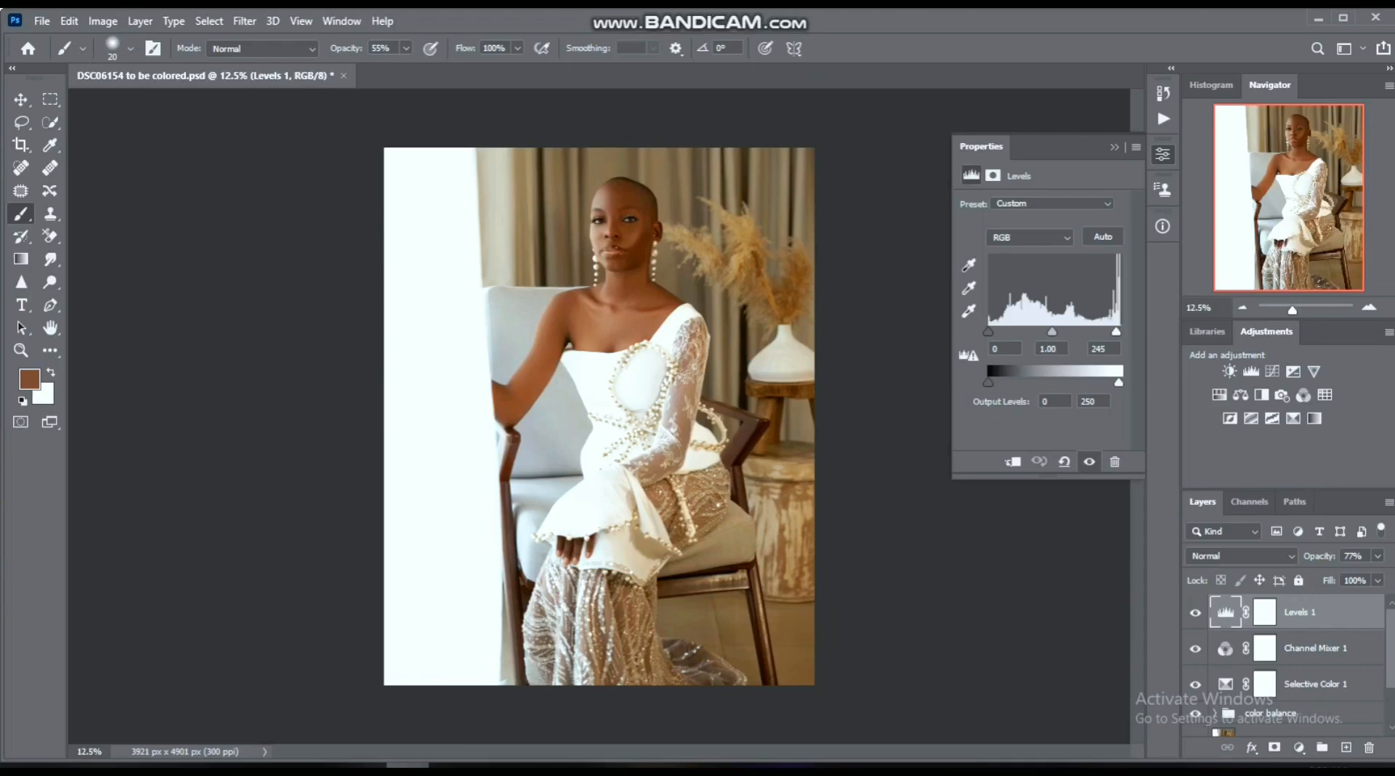
{"action": "left_click", "coordinate": [1299, 747]}
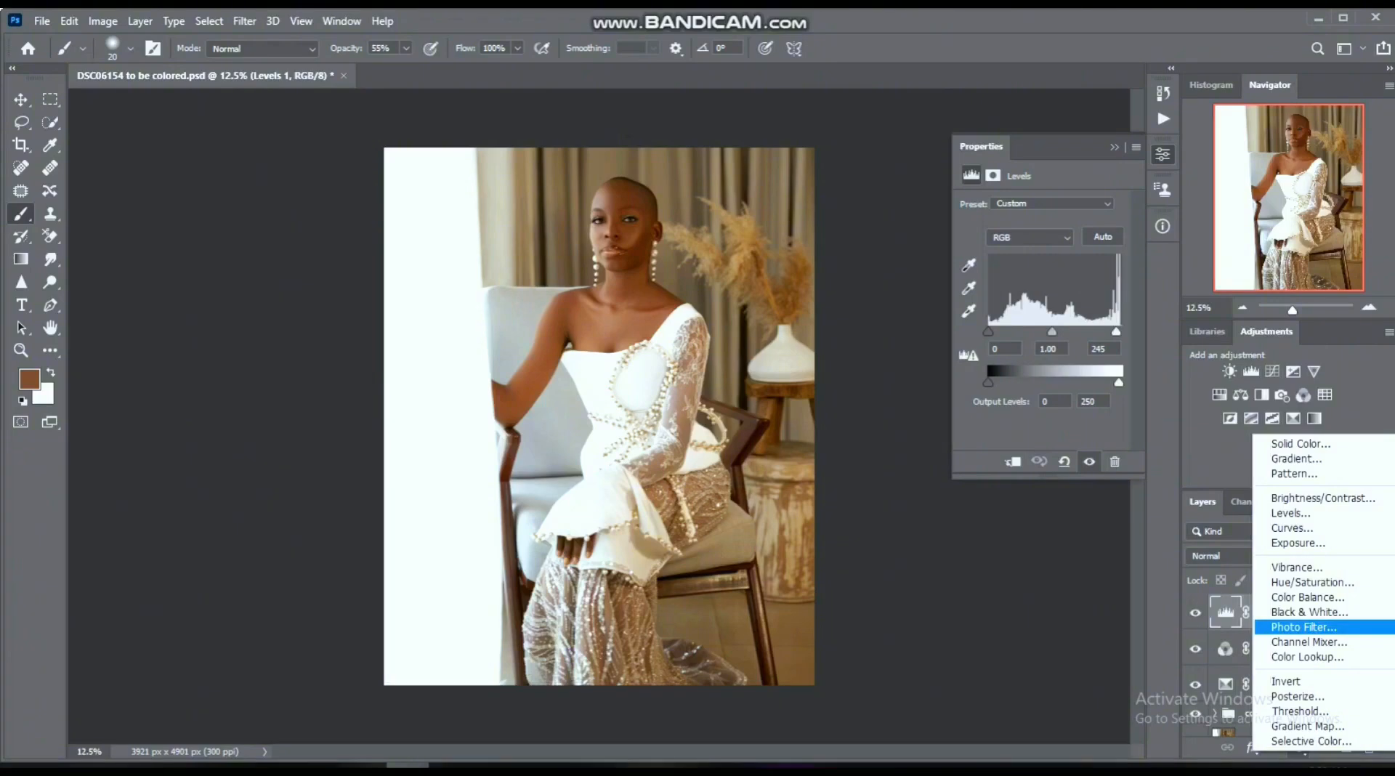
{"action": "left_click", "coordinate": [1304, 627]}
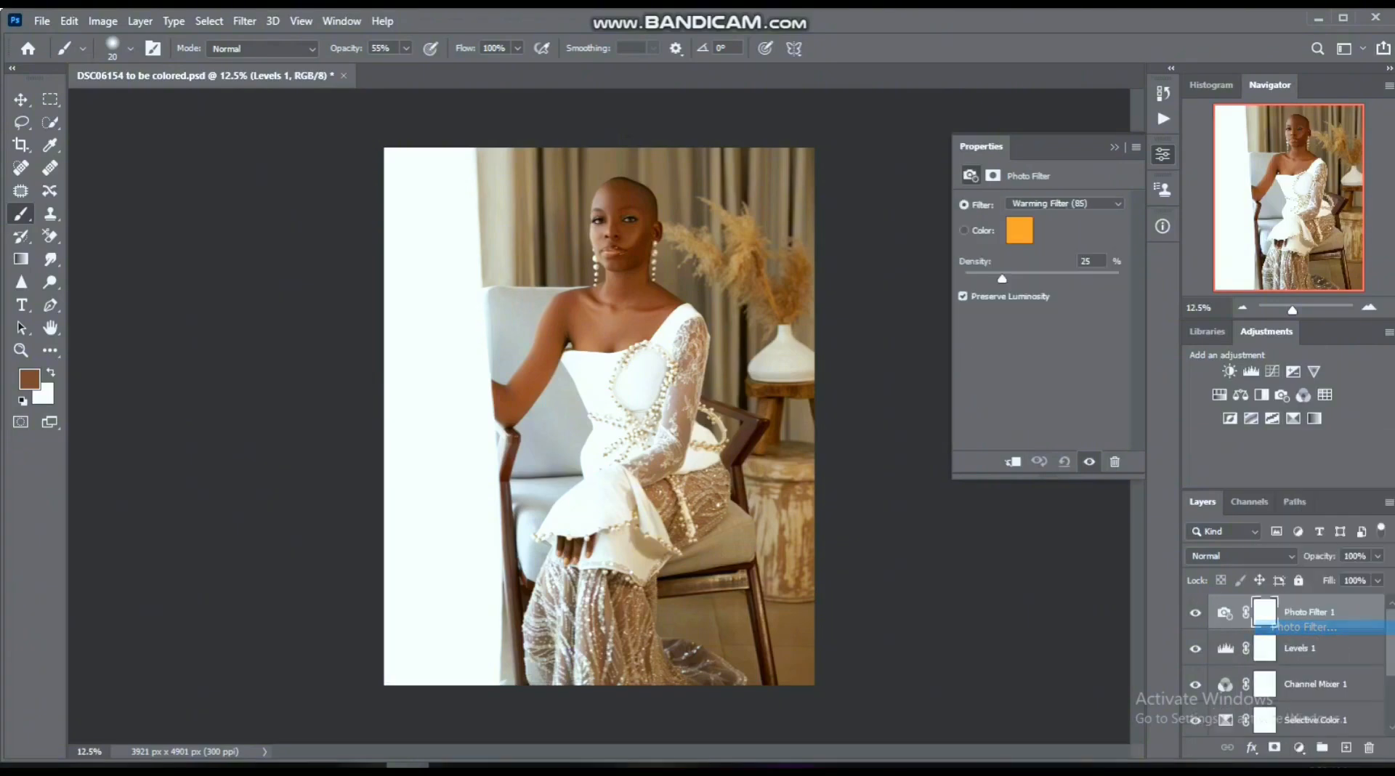
{"action": "left_click", "coordinate": [1065, 205]}
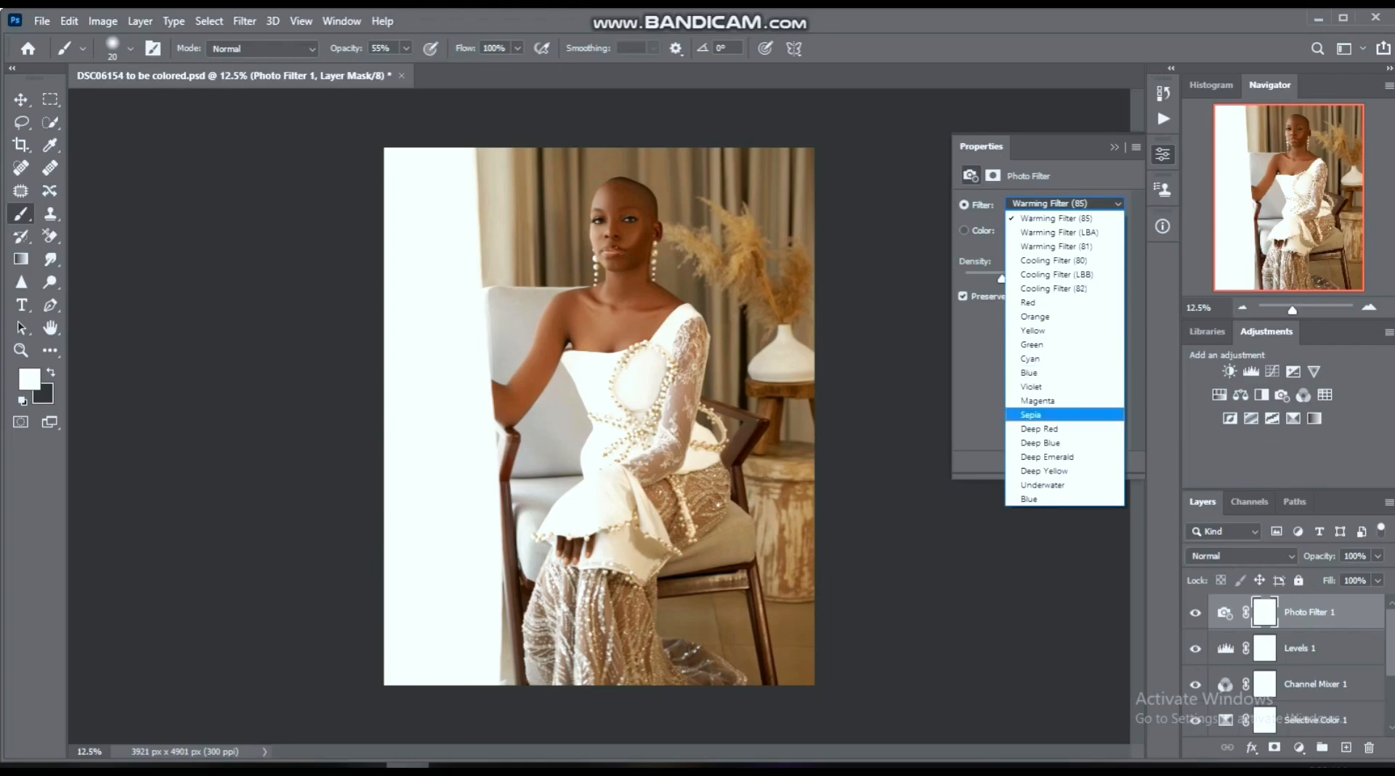
{"action": "left_click", "coordinate": [1031, 414]}
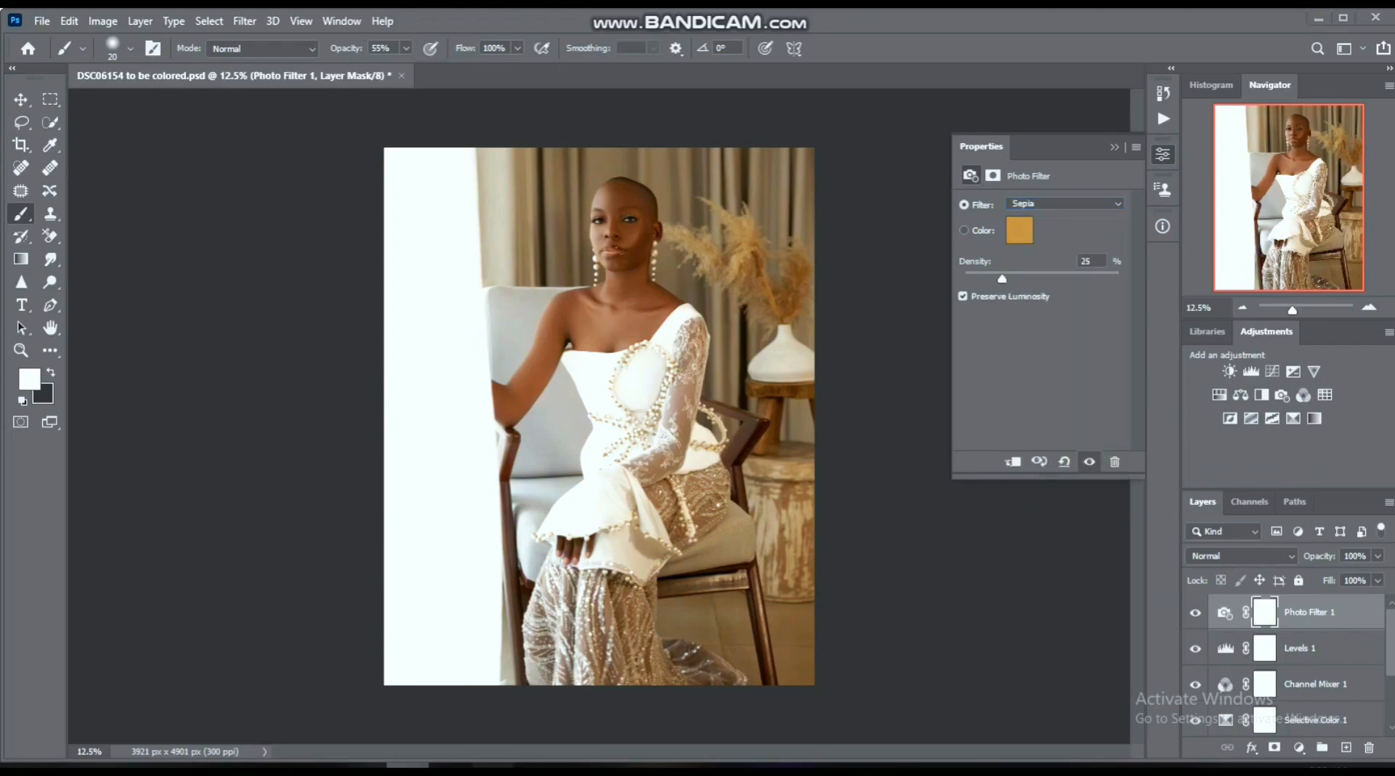
{"action": "left_click", "coordinate": [493, 765]}
{"action": "left_click", "coordinate": [408, 765]}
- Check the image without the Photo Filter 1 layer, and set its density to 16% and the layer opacity to 60%
{"action": "left_click", "coordinate": [1196, 612]}
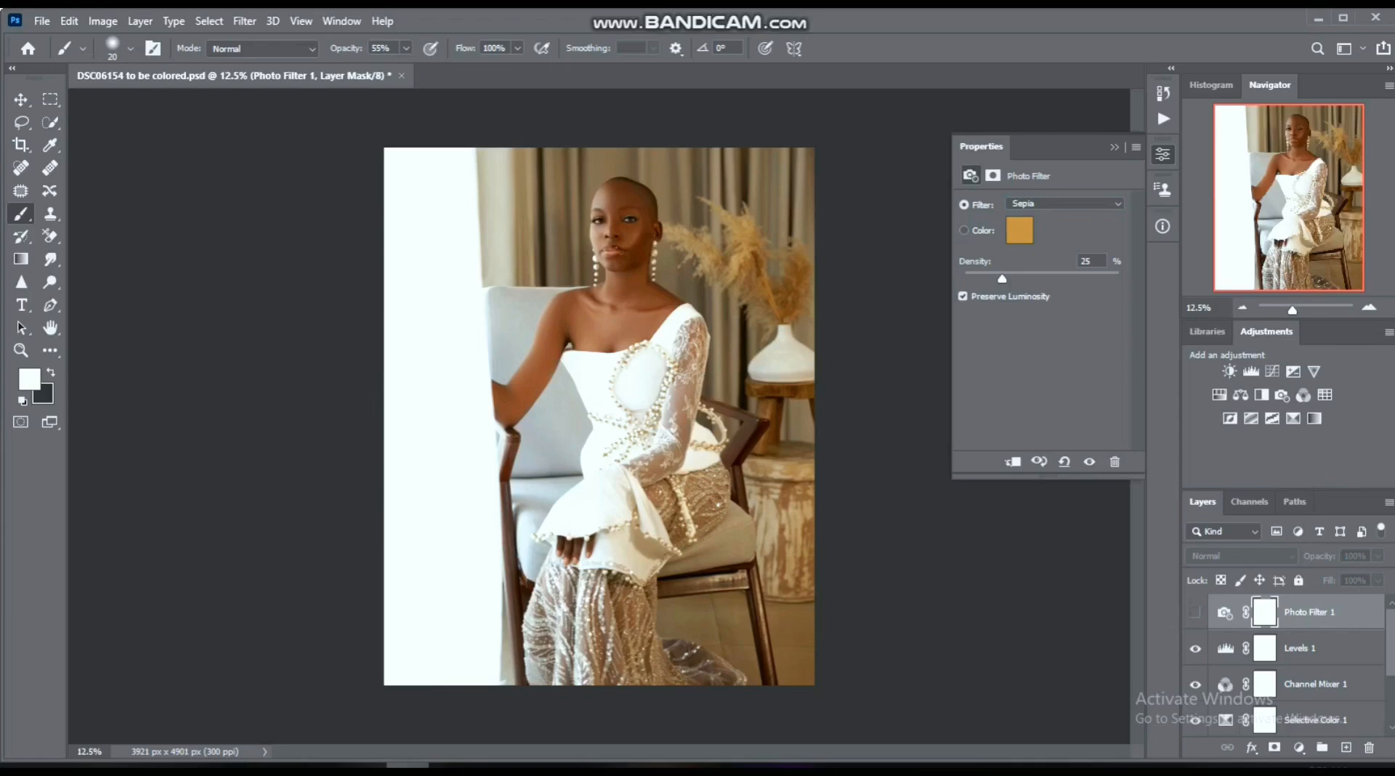
{"action": "left_click", "coordinate": [1195, 613]}
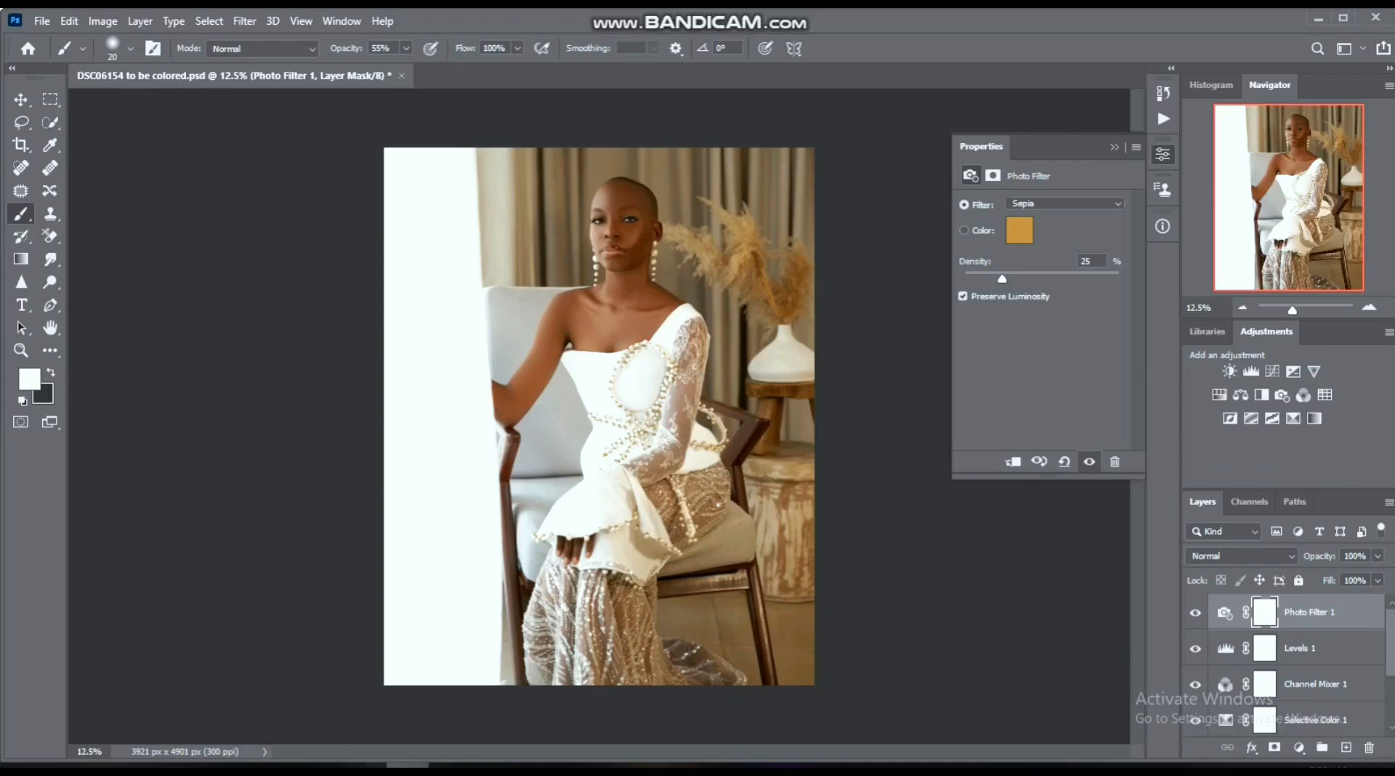
{"action": "left_click_drag", "start_coordinate": [1000, 279], "coordinate": [987, 279]}
{"action": "left_click", "coordinate": [1378, 556]}
{"action": "left_click_drag", "start_coordinate": [1379, 576], "coordinate": [1346, 576]}
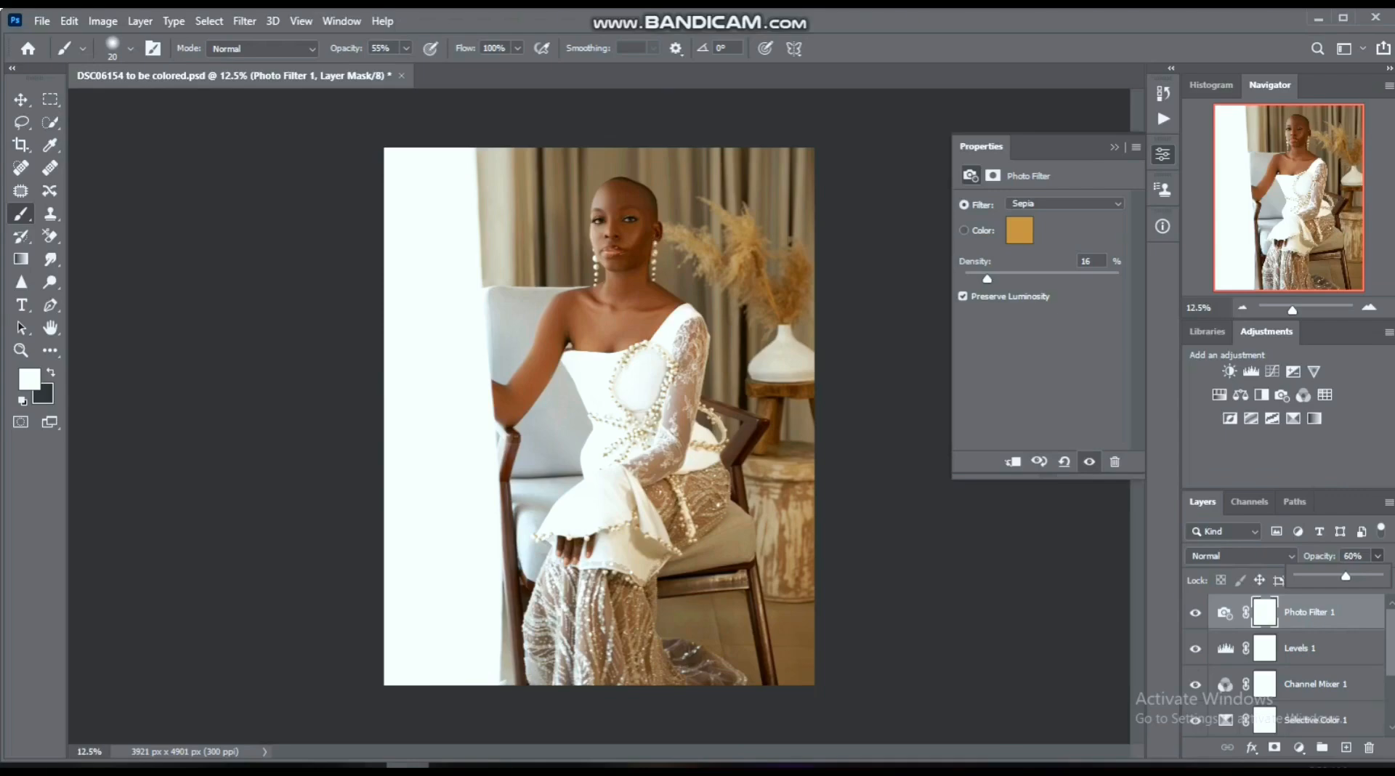
- Compare the image with and without the Photo Filter 1 layer and reduce the filter density to 12%
{"action": "left_click", "coordinate": [1225, 613]}
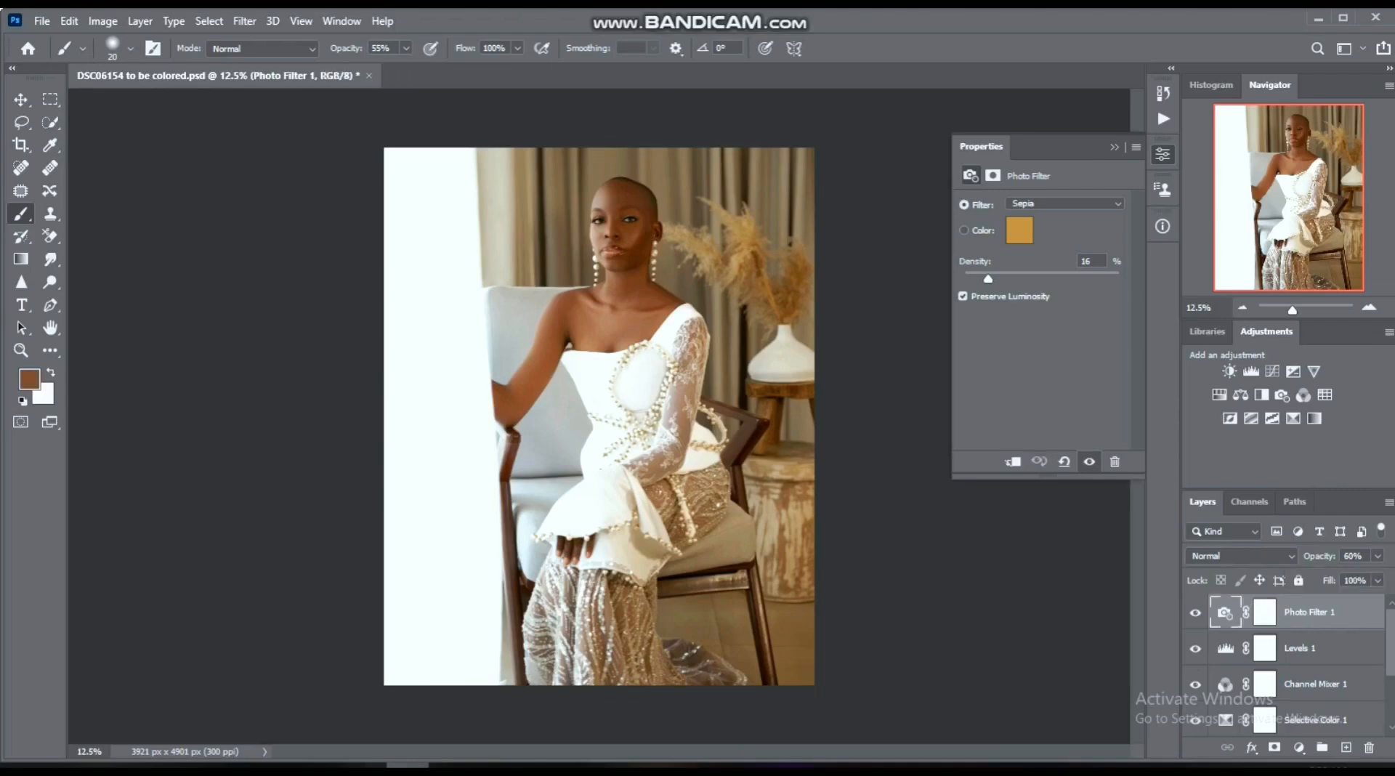
{"action": "left_click", "coordinate": [1196, 612]}
{"action": "left_click", "coordinate": [1196, 612]}
{"action": "left_click", "coordinate": [1195, 613]}
{"action": "left_click", "coordinate": [1195, 612]}
{"action": "left_click_drag", "start_coordinate": [988, 279], "coordinate": [983, 278]}
- Add a Curves adjustment layer above the Photo Filter 1 layer
{"action": "left_click", "coordinate": [1298, 747]}
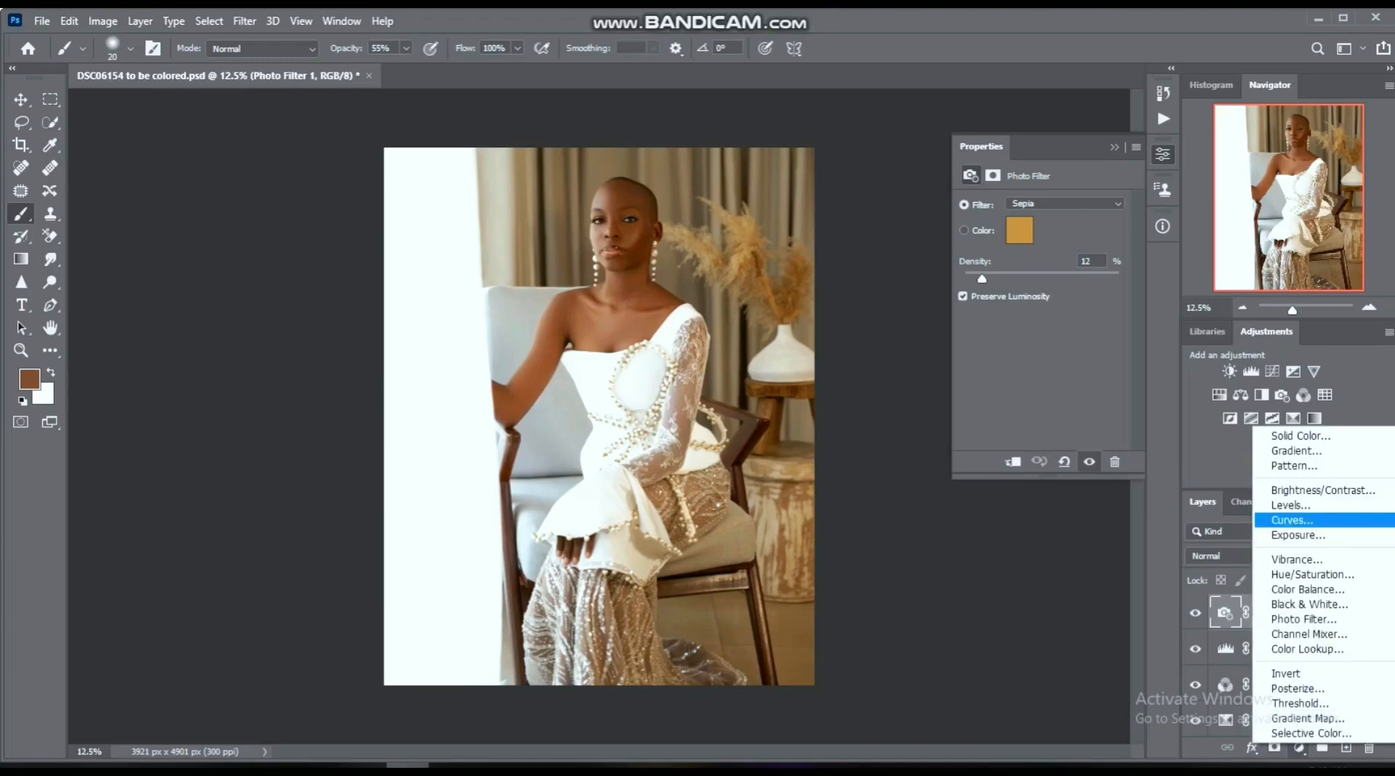
{"action": "left_click", "coordinate": [1292, 519]}
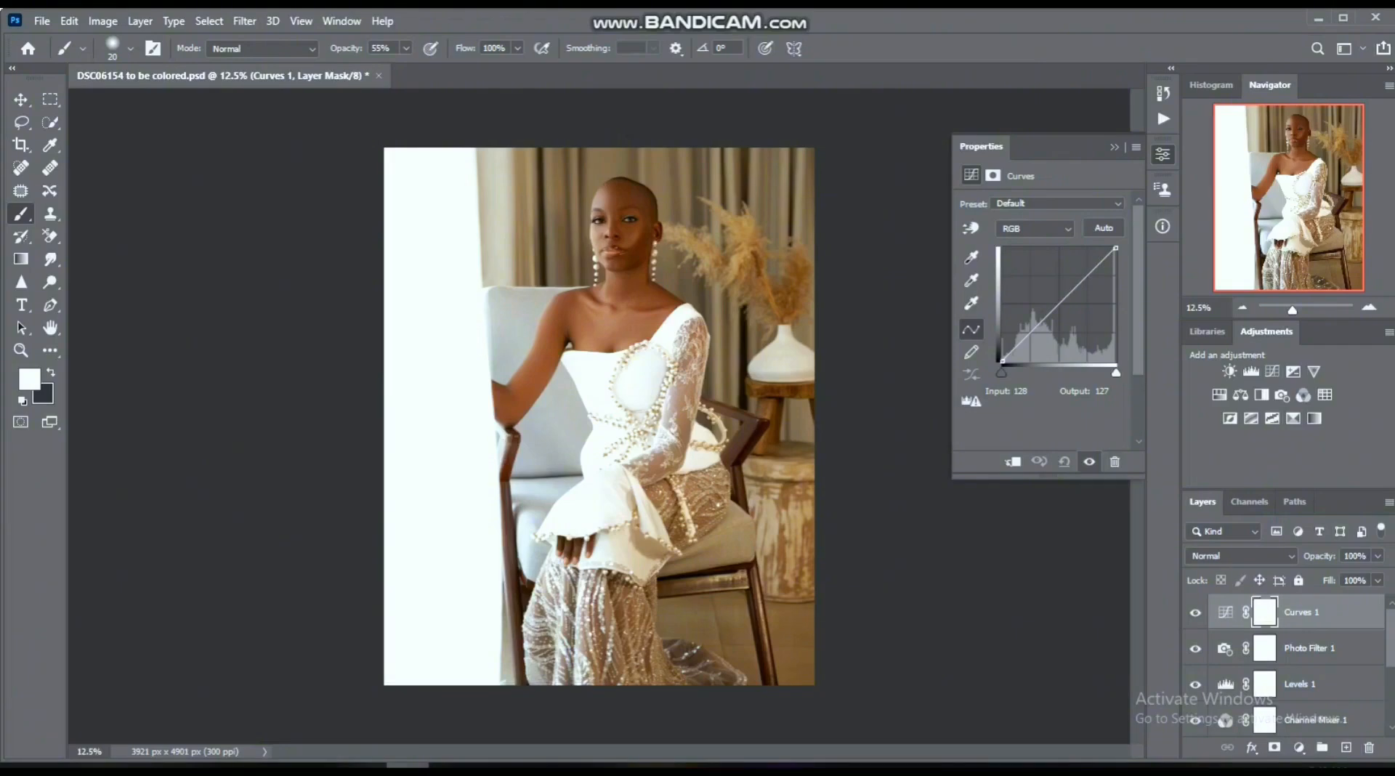
{"action": "left_click", "coordinate": [492, 766]}
{"action": "left_click", "coordinate": [407, 766]}
{"action": "left_click", "coordinate": [1056, 303]}
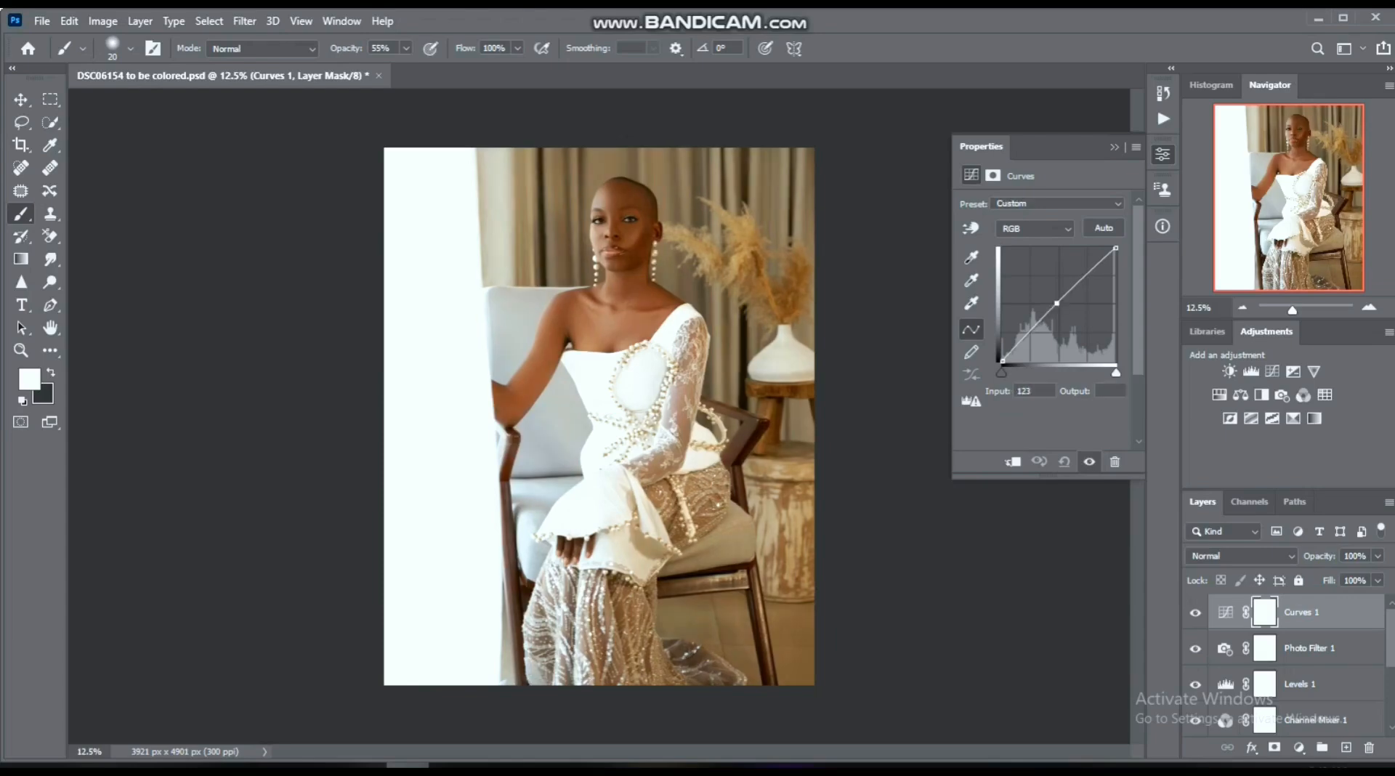
{"action": "left_click_drag", "start_coordinate": [1057, 303], "coordinate": [1057, 305]}
{"action": "left_click_drag", "start_coordinate": [1116, 248], "coordinate": [1115, 252]}
{"action": "key", "text": "ctrl+z"}
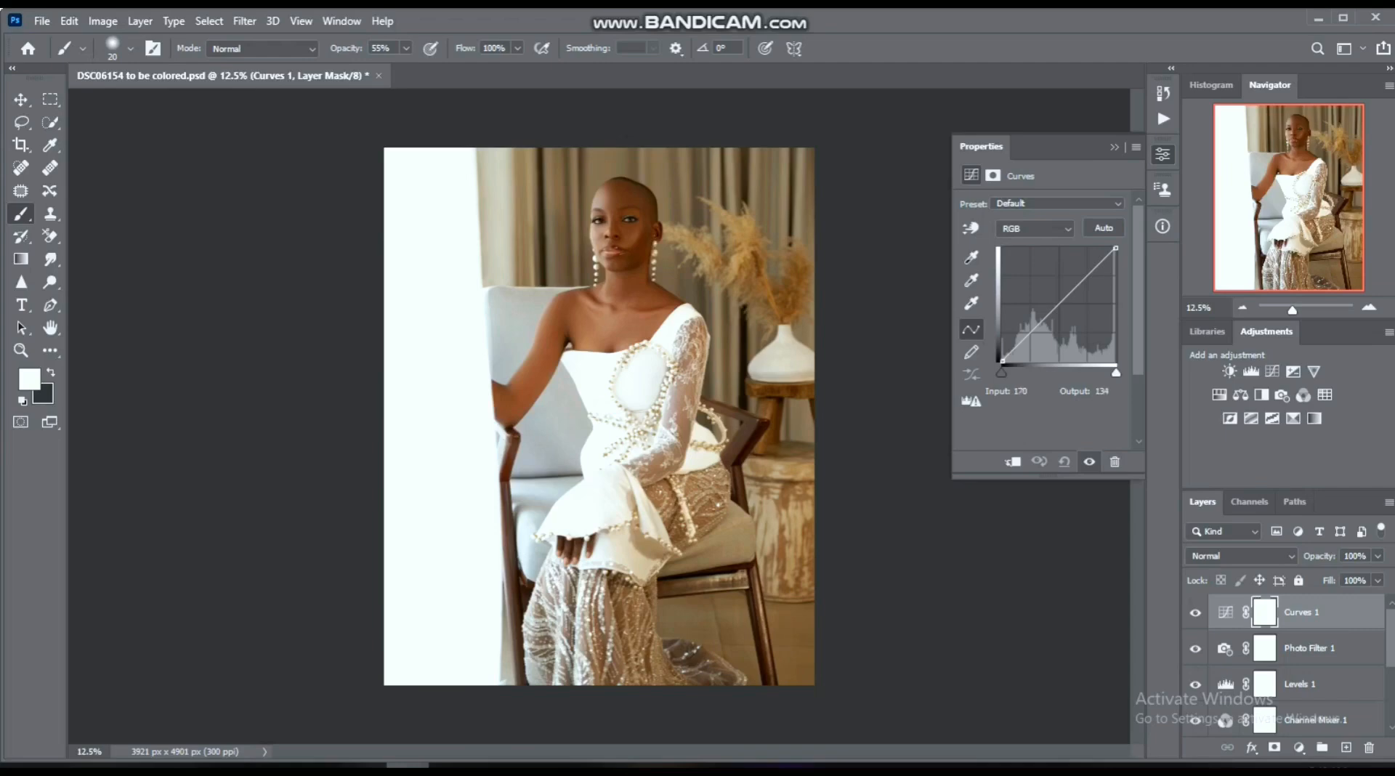
- Lower the white point of the Curves 1 RGB curve slightly and place a midtone point at input 124
{"action": "left_click", "coordinate": [1059, 303]}
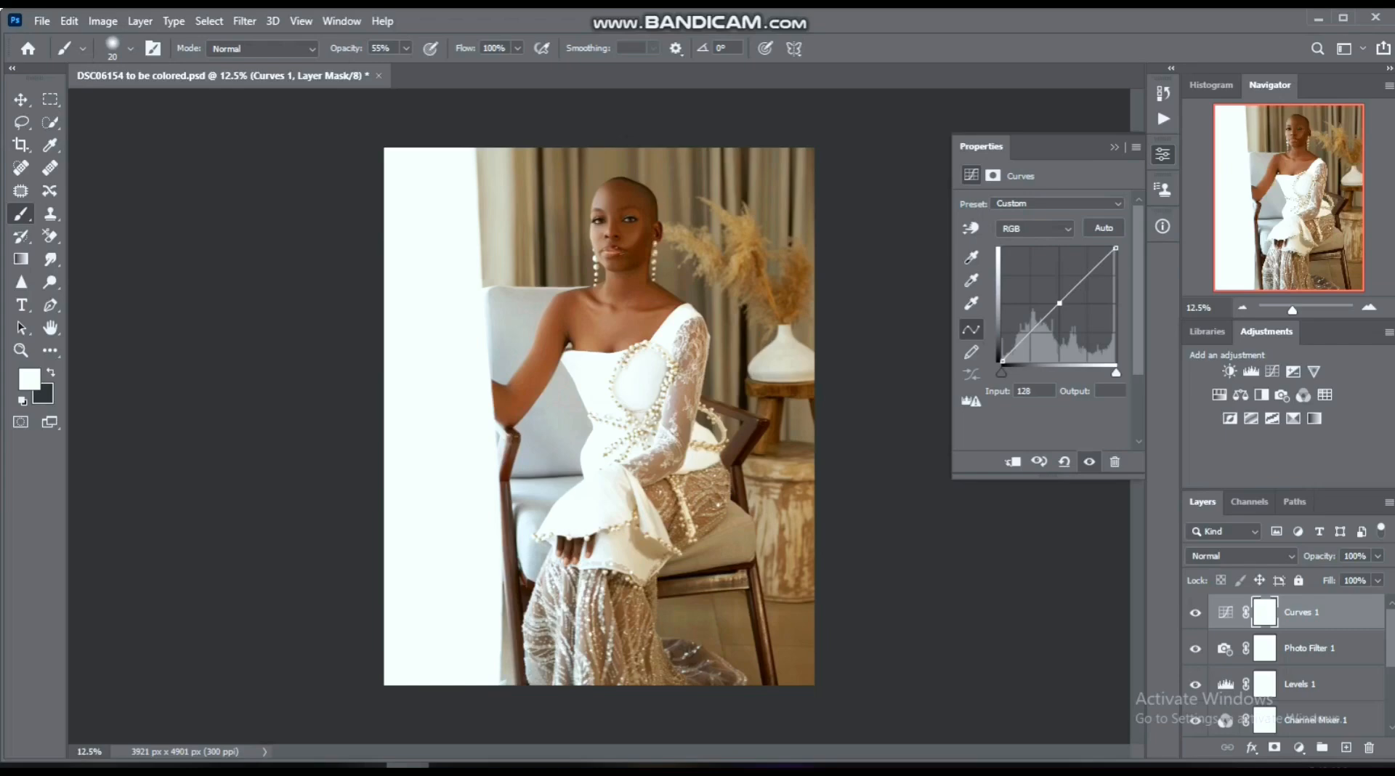
{"action": "left_click_drag", "start_coordinate": [1117, 248], "coordinate": [1114, 253]}
{"action": "left_click_drag", "start_coordinate": [1060, 303], "coordinate": [1059, 303]}
- Try moving the white input slider of the Curves 1 Red channel inward slightly and return it to the end
{"action": "left_click", "coordinate": [1034, 228]}
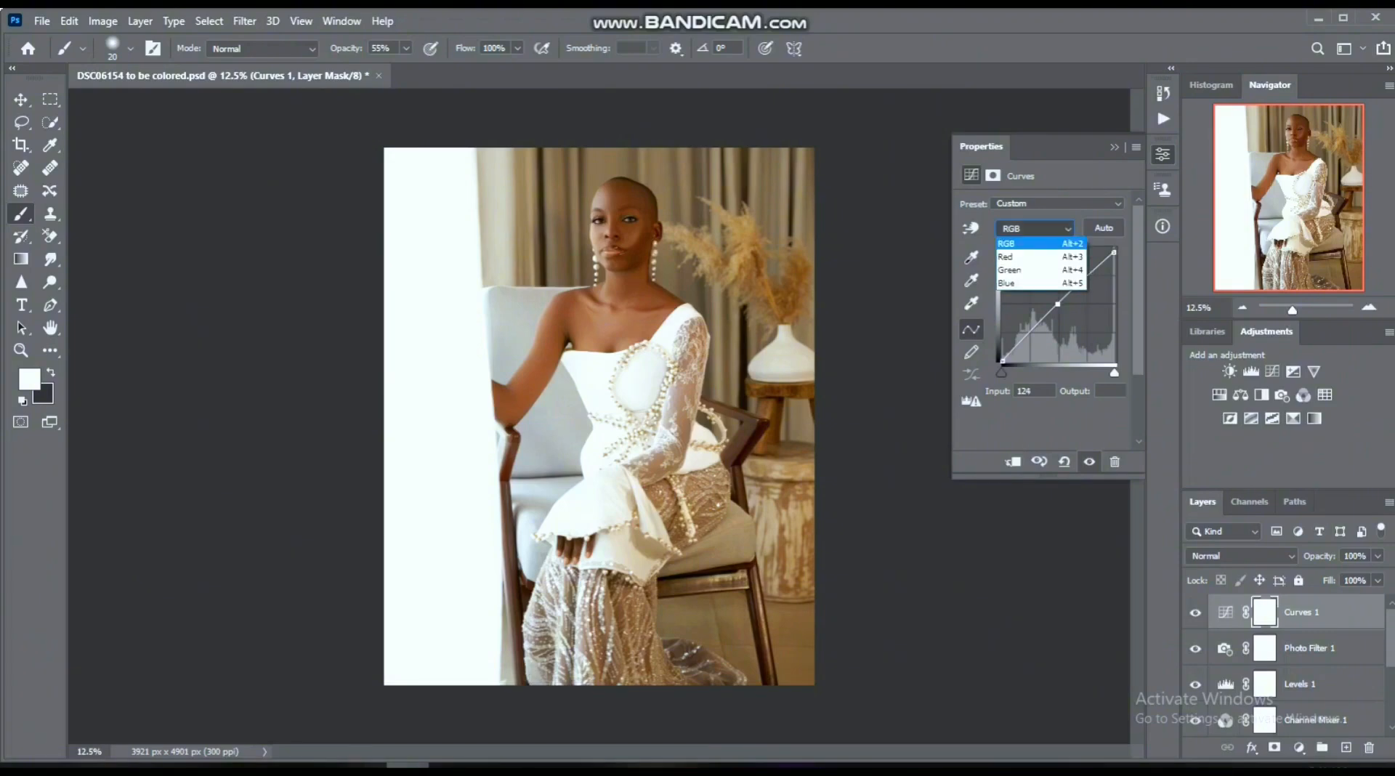
{"action": "left_click", "coordinate": [1024, 257]}
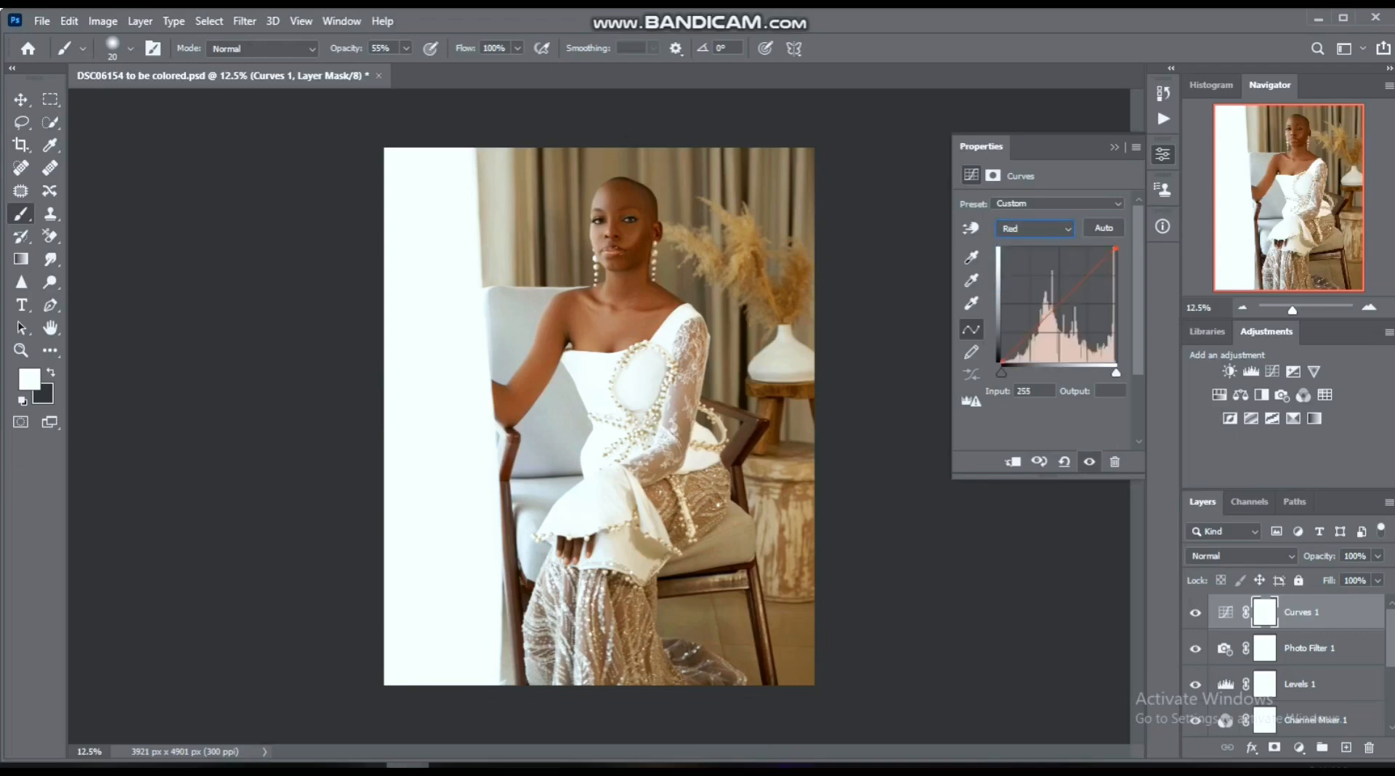
{"action": "left_click_drag", "start_coordinate": [1116, 372], "coordinate": [1115, 372]}
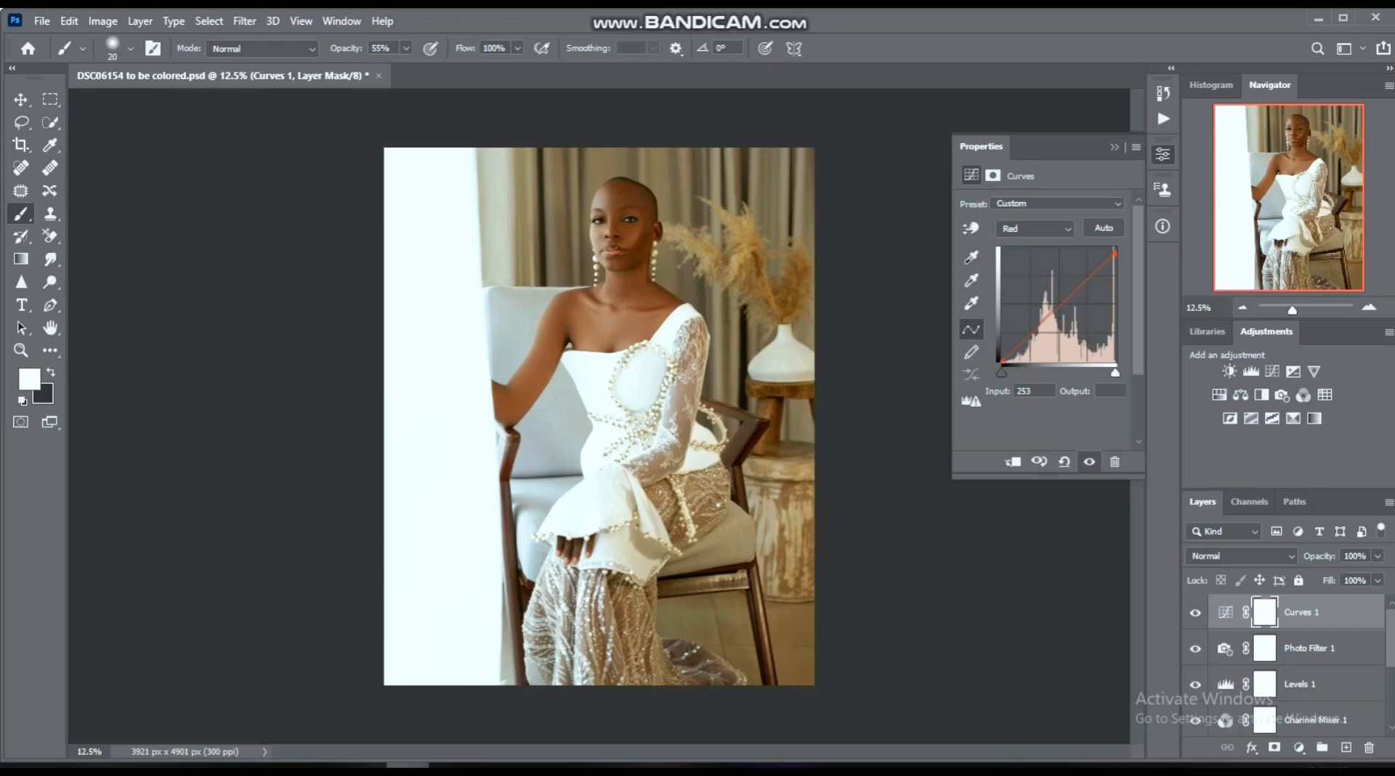
{"action": "left_click_drag", "start_coordinate": [1115, 372], "coordinate": [1116, 372]}
{"action": "left_click", "coordinate": [1115, 148]}
- Group the adjustment layers from Selective Color 1 up to Curves 1 and name the group adjustments
{"action": "scroll", "coordinate": [1297, 665], "scroll_direction": "down", "scroll_amount": 2}
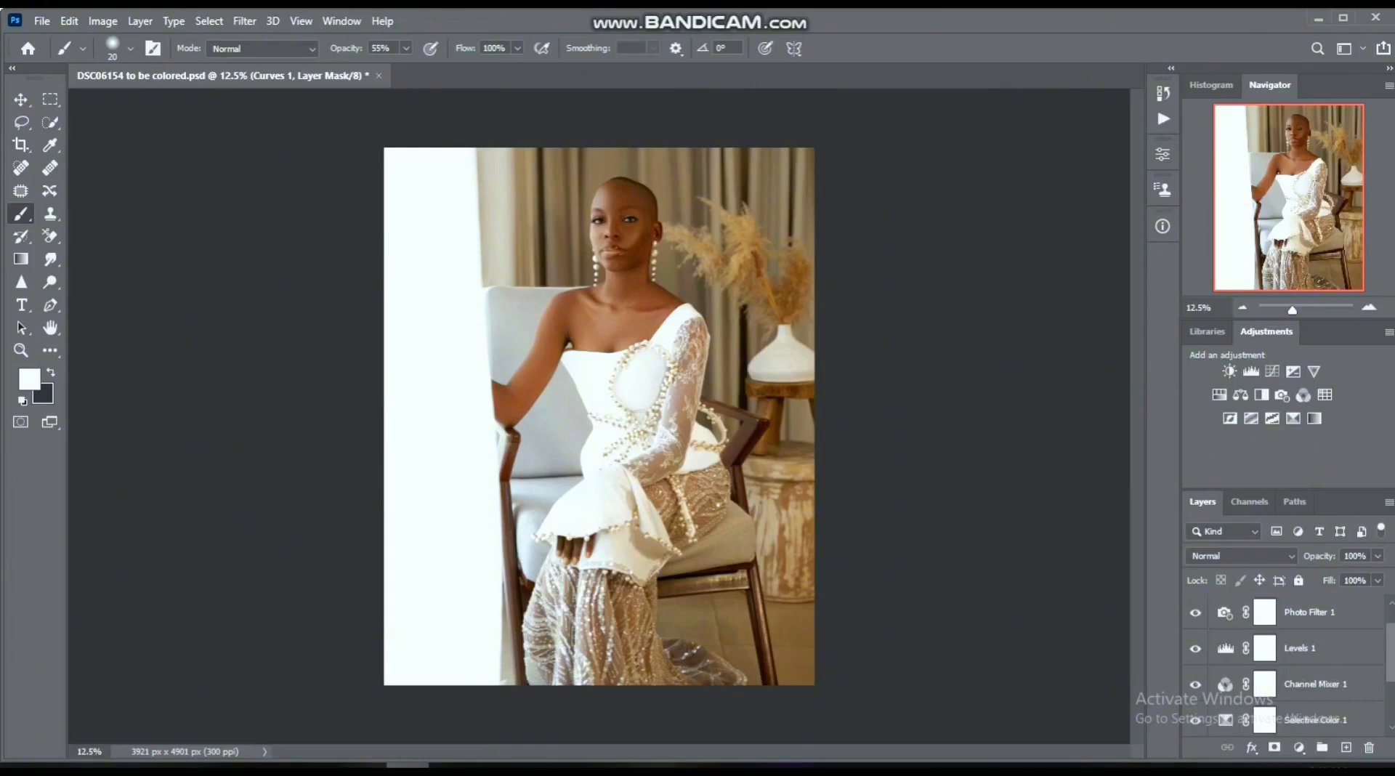
{"action": "left_click", "coordinate": [1316, 684], "text": "shift"}
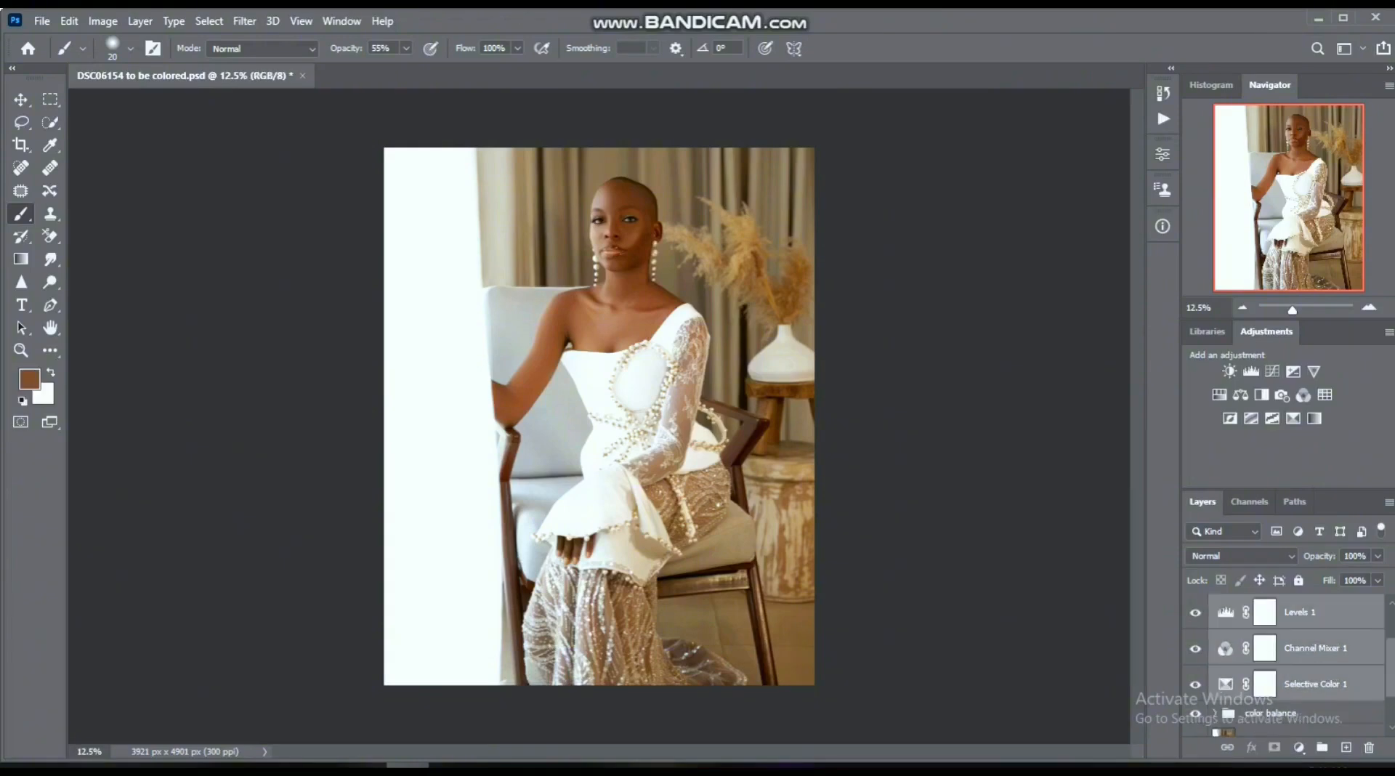
{"action": "key", "text": "ctrl+g"}
{"action": "double_click", "coordinate": [1261, 605]}
{"action": "type", "text": "adjustments"}
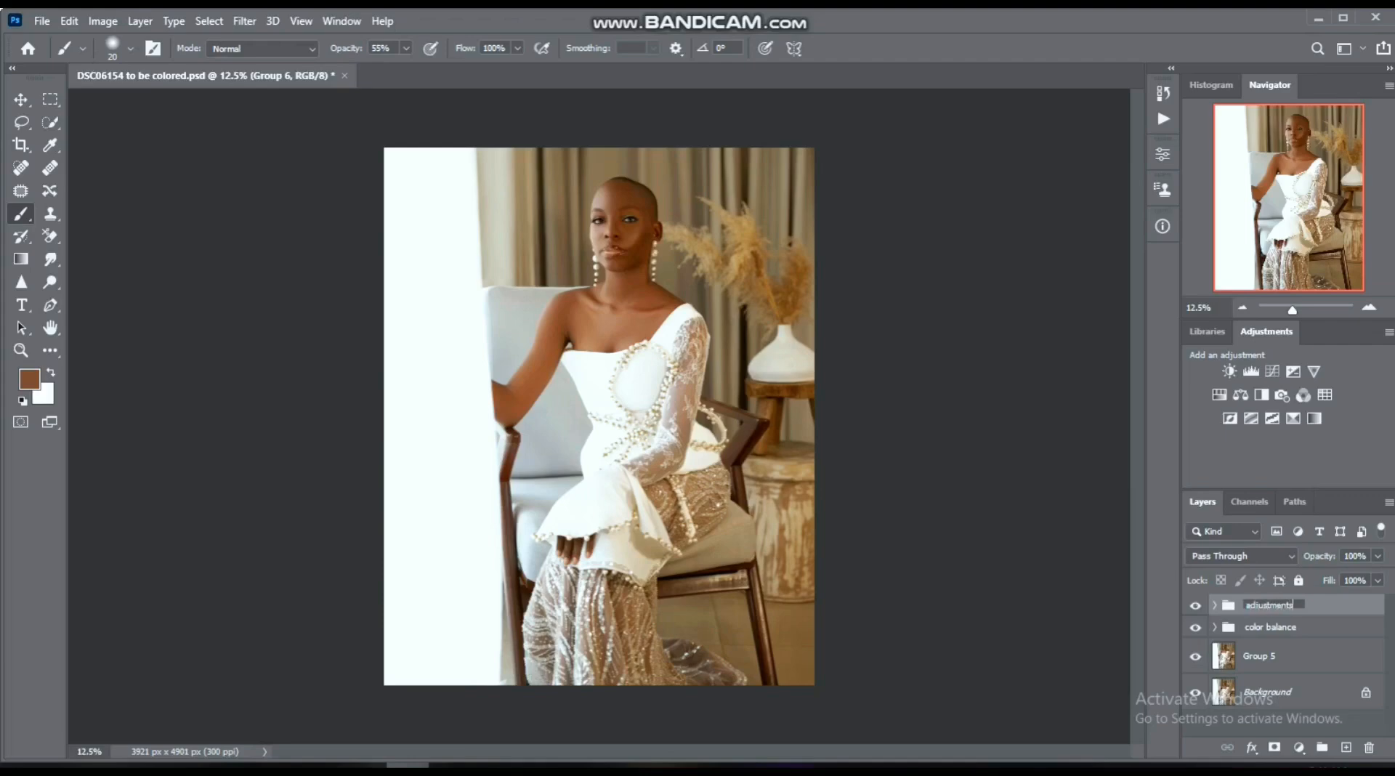
{"action": "key", "text": "Return"}
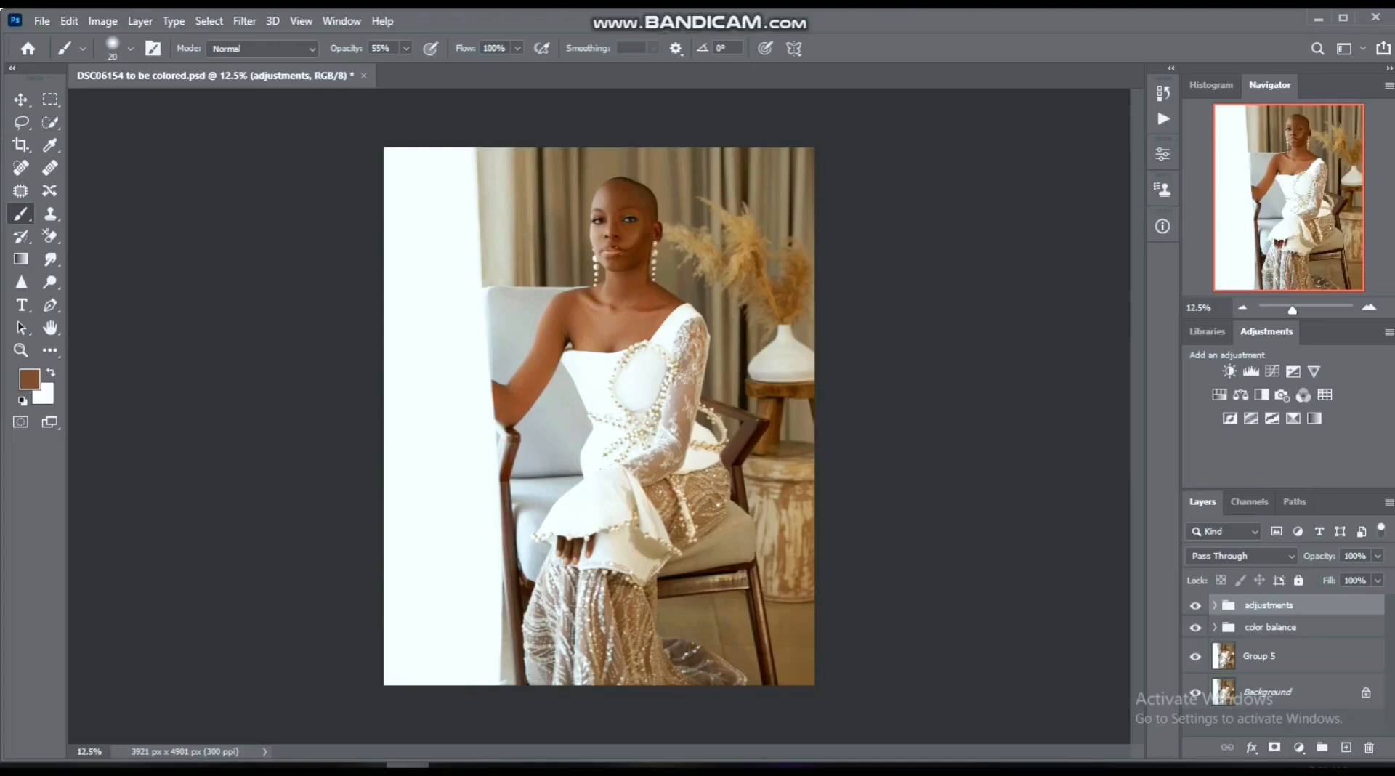
- Compare the image with and without the adjustments group
{"action": "left_click", "coordinate": [1195, 606]}
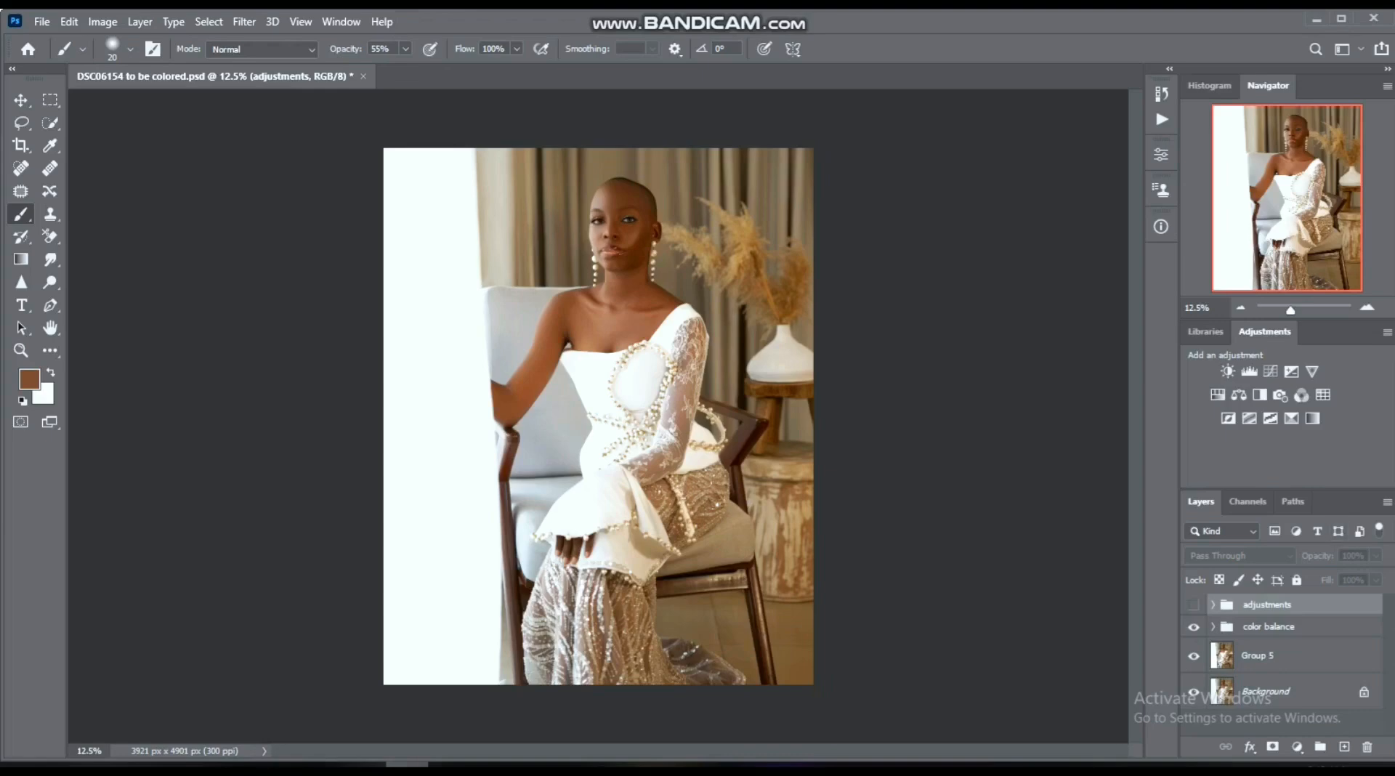
{"action": "left_click", "coordinate": [1194, 605]}
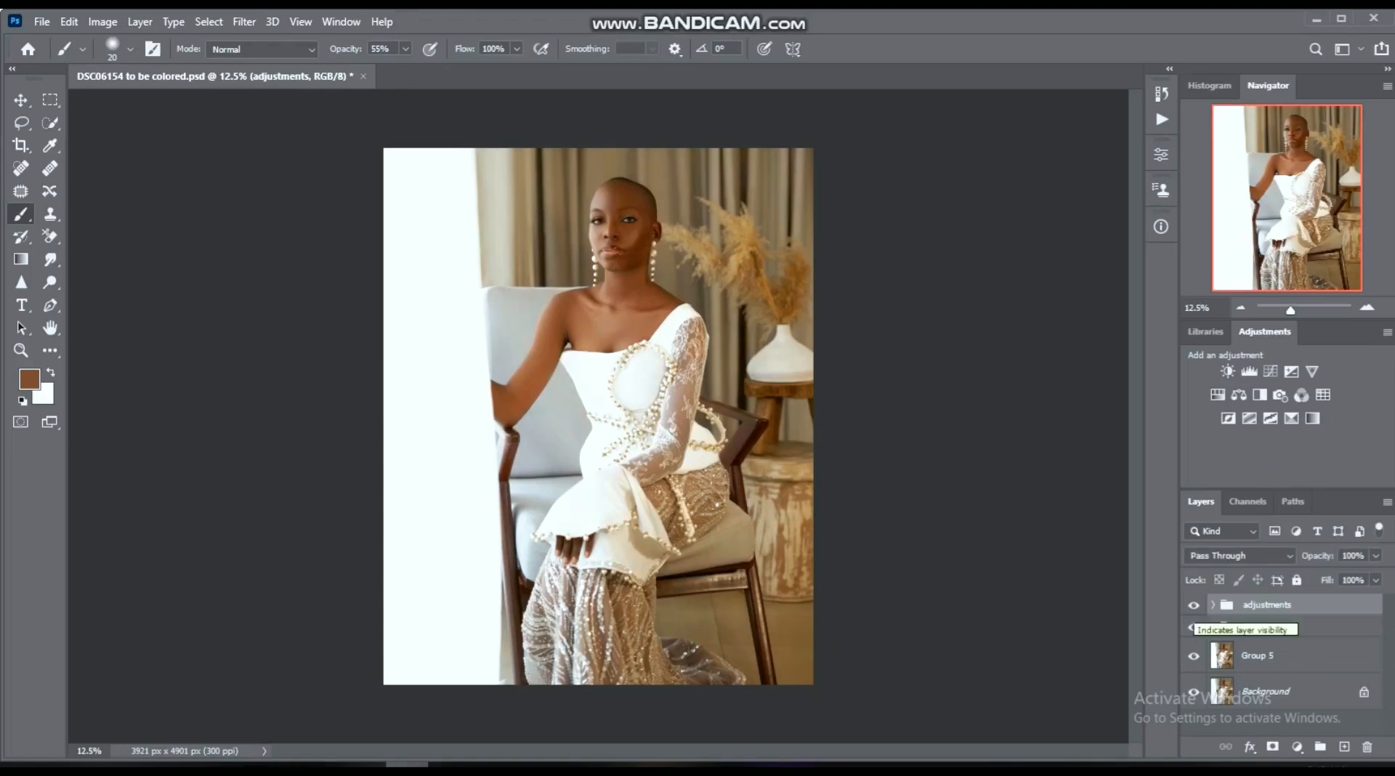
{"action": "left_click", "coordinate": [1193, 606]}
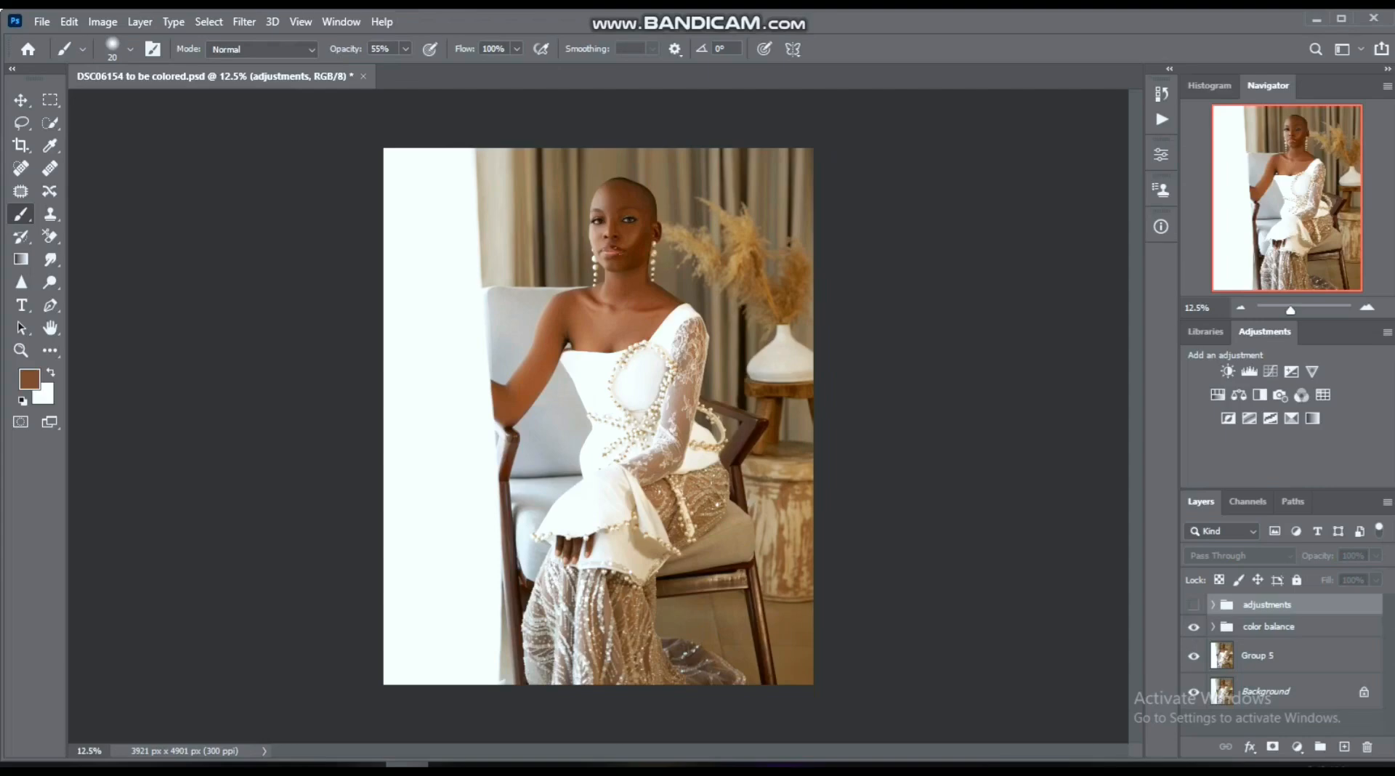
{"action": "left_click", "coordinate": [1194, 605]}
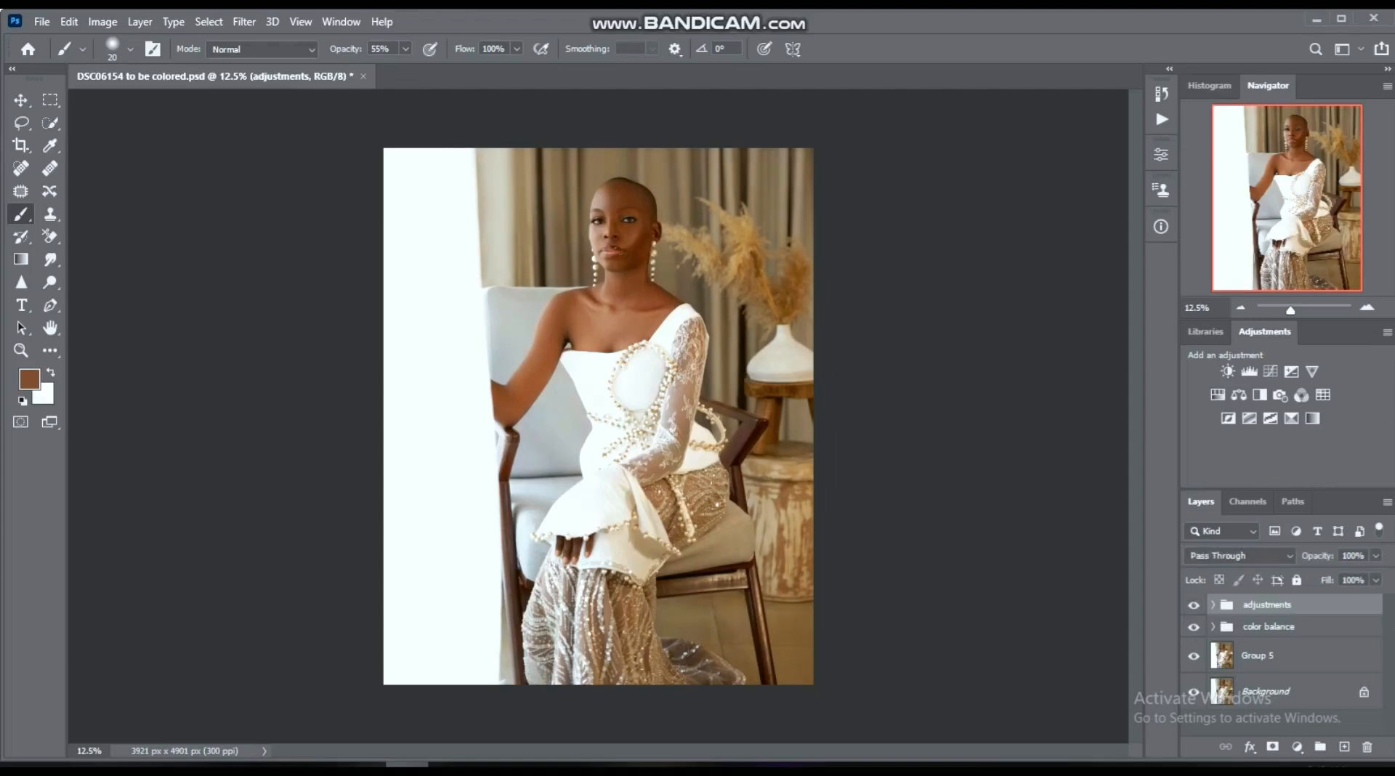
- Reduce the adjustments group's opacity to 70% and put it together with the color balance group into a new group
{"action": "left_click", "coordinate": [1376, 556]}
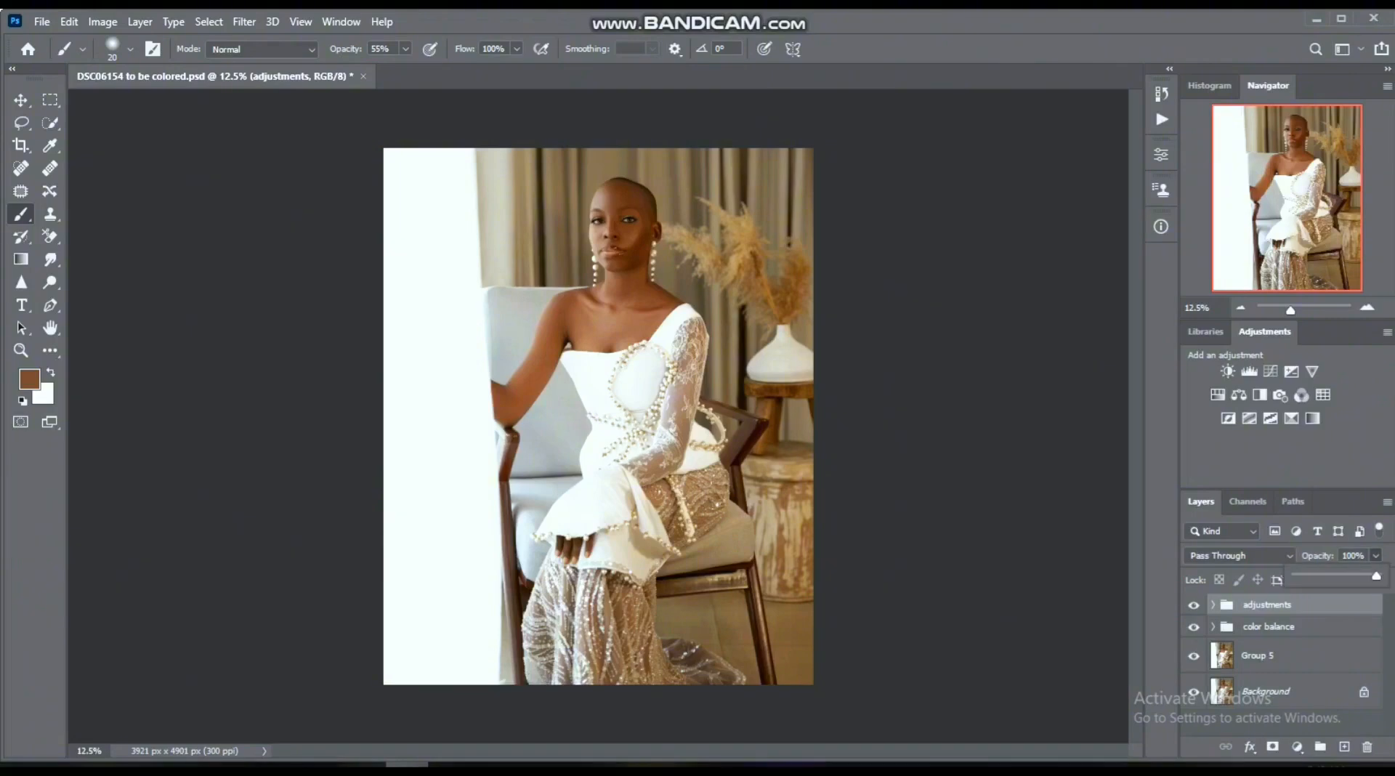
{"action": "left_click_drag", "start_coordinate": [1375, 576], "coordinate": [1352, 576]}
{"action": "key", "text": "Return"}
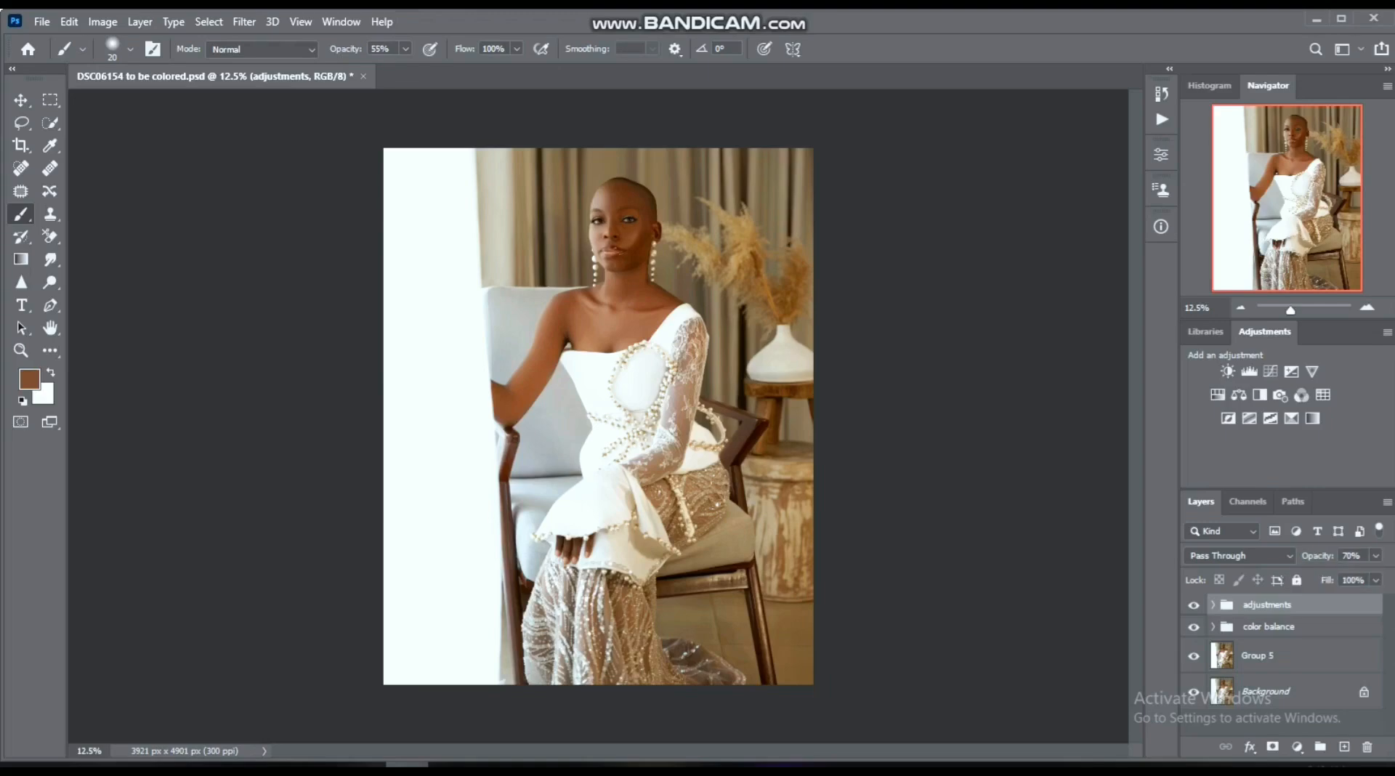
{"action": "left_click", "coordinate": [1268, 627], "text": "shift"}
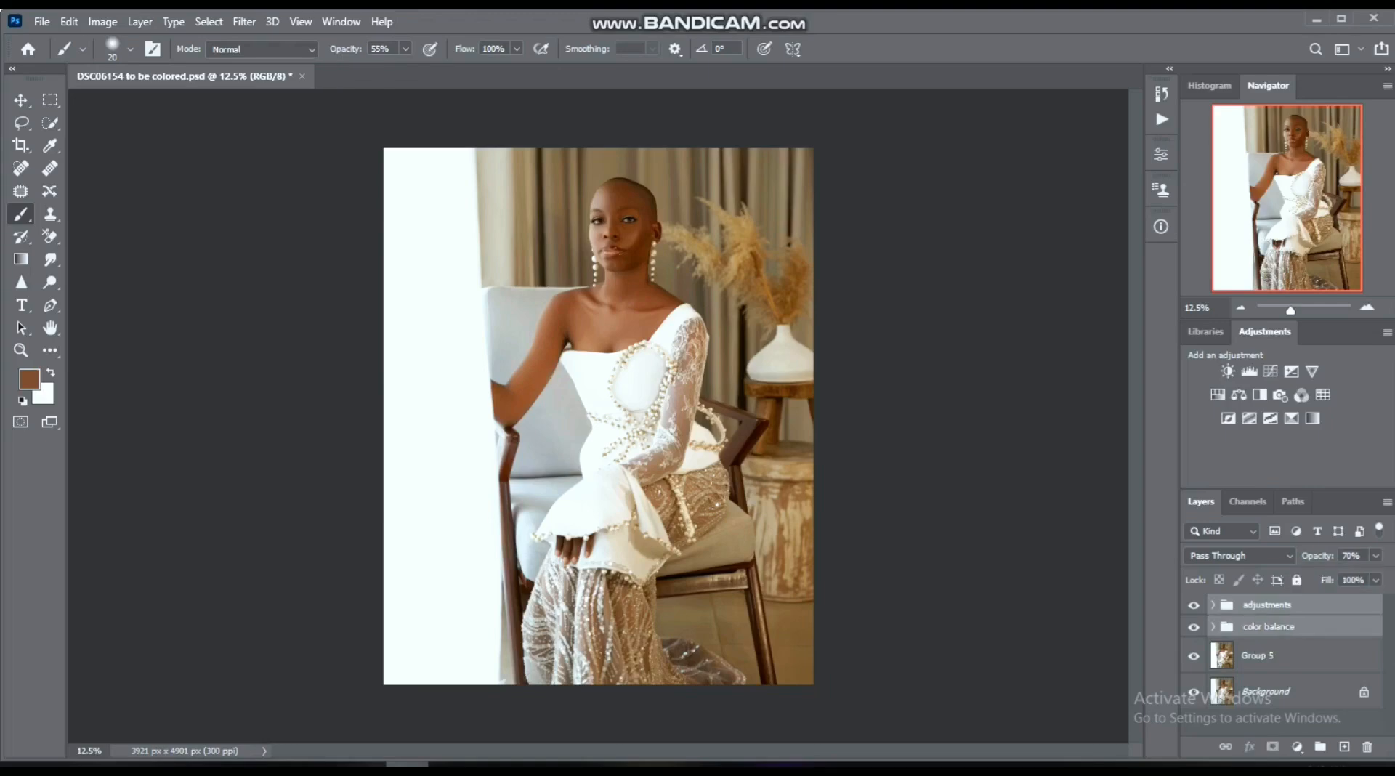
{"action": "key", "text": "ctrl+g"}
- Examine the combined color grade by repeatedly comparing the image with and without Group 6
{"action": "left_click", "coordinate": [1194, 605]}
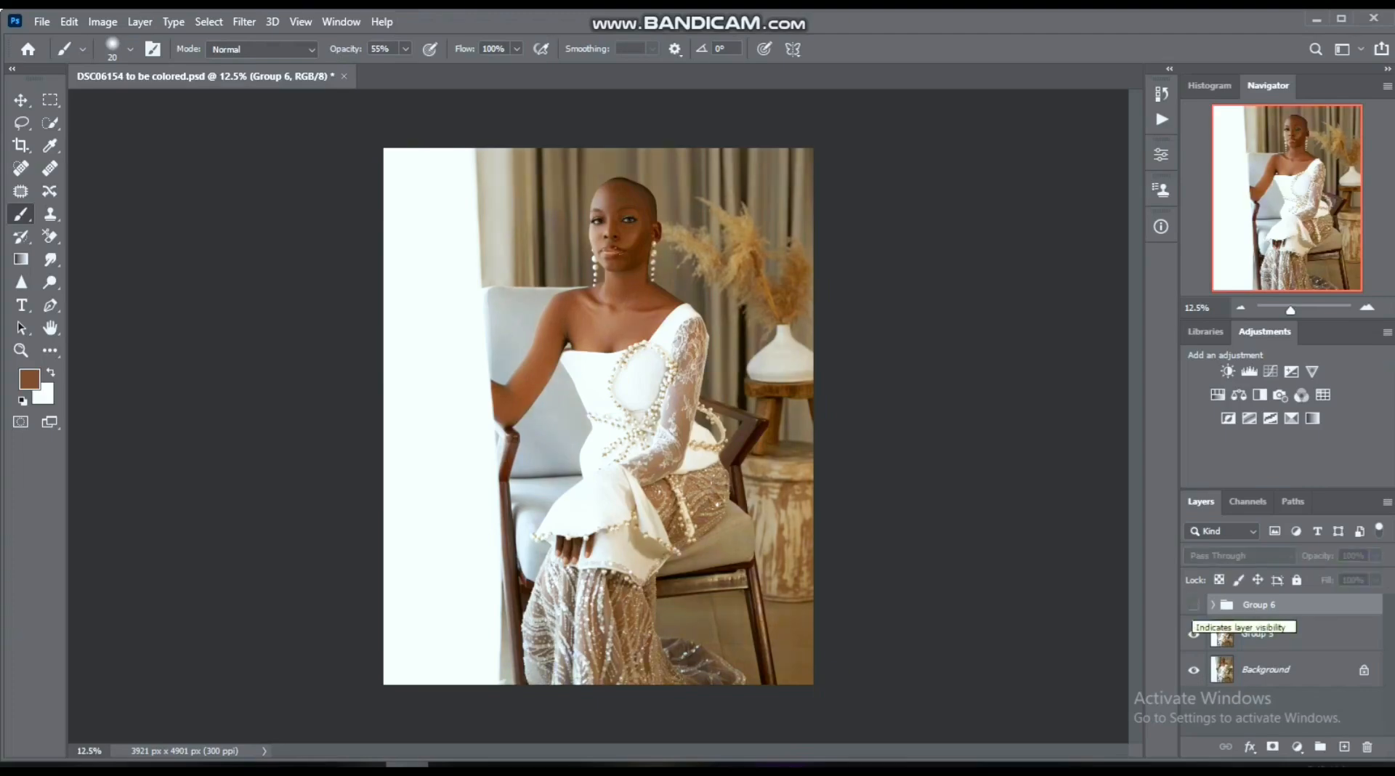
{"action": "left_click", "coordinate": [1193, 605]}
{"action": "left_click", "coordinate": [1193, 605]}
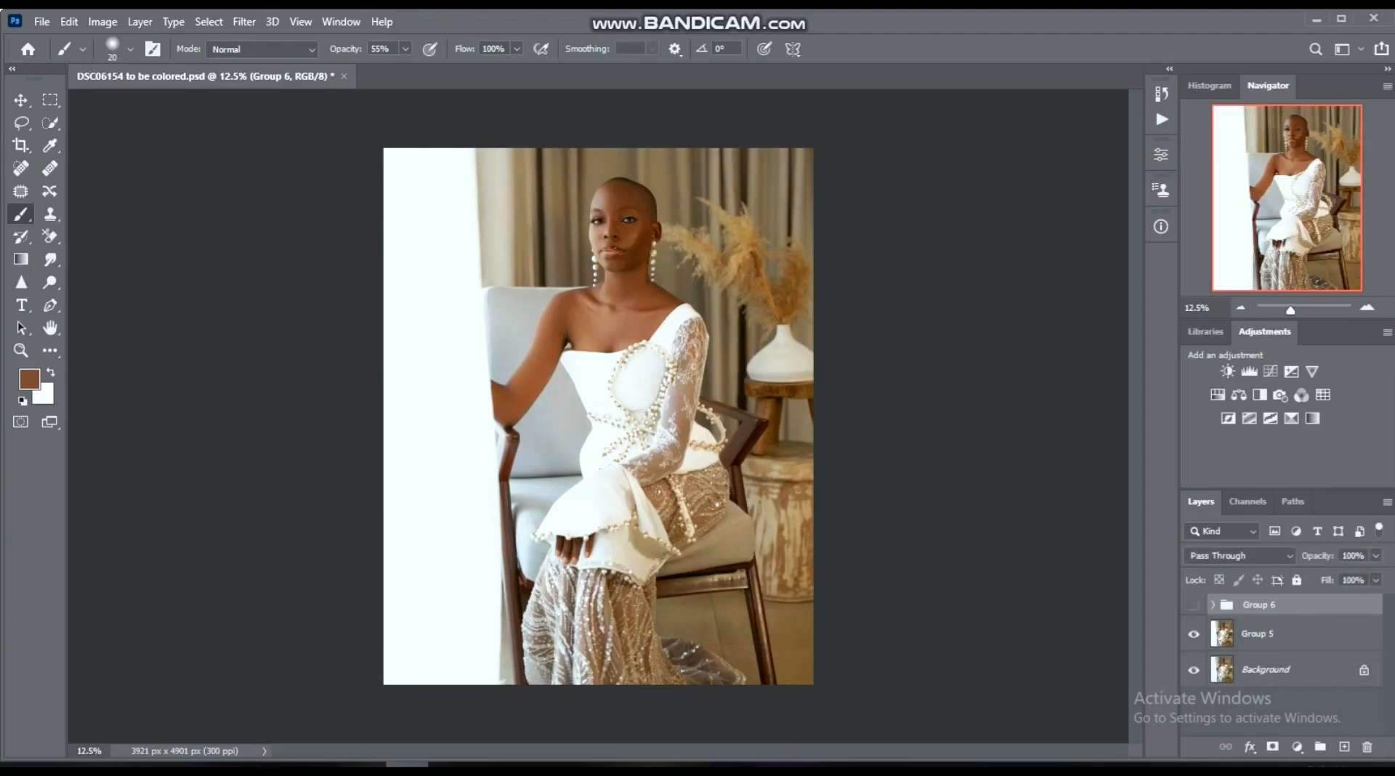
{"action": "left_click", "coordinate": [1194, 605]}
{"action": "left_click", "coordinate": [1193, 604]}
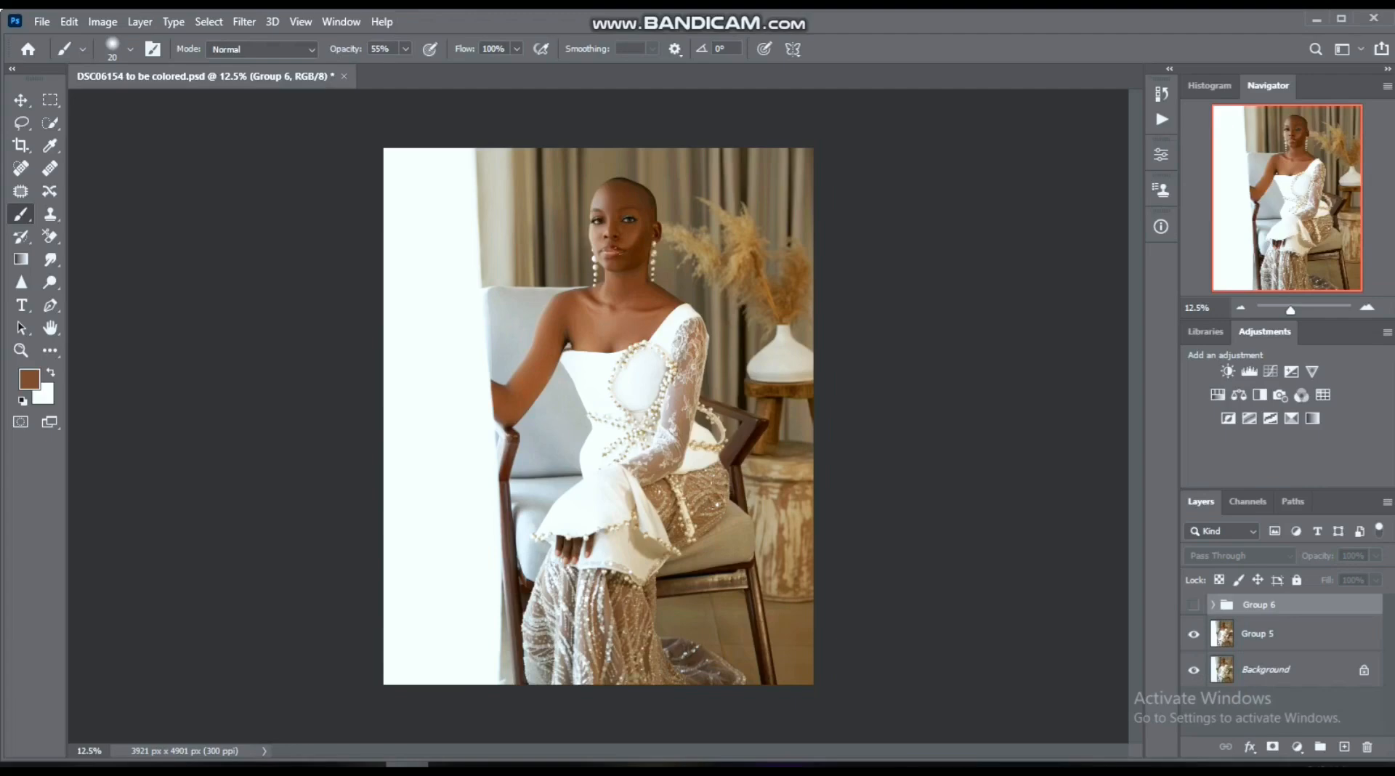
{"action": "left_click", "coordinate": [1194, 605]}
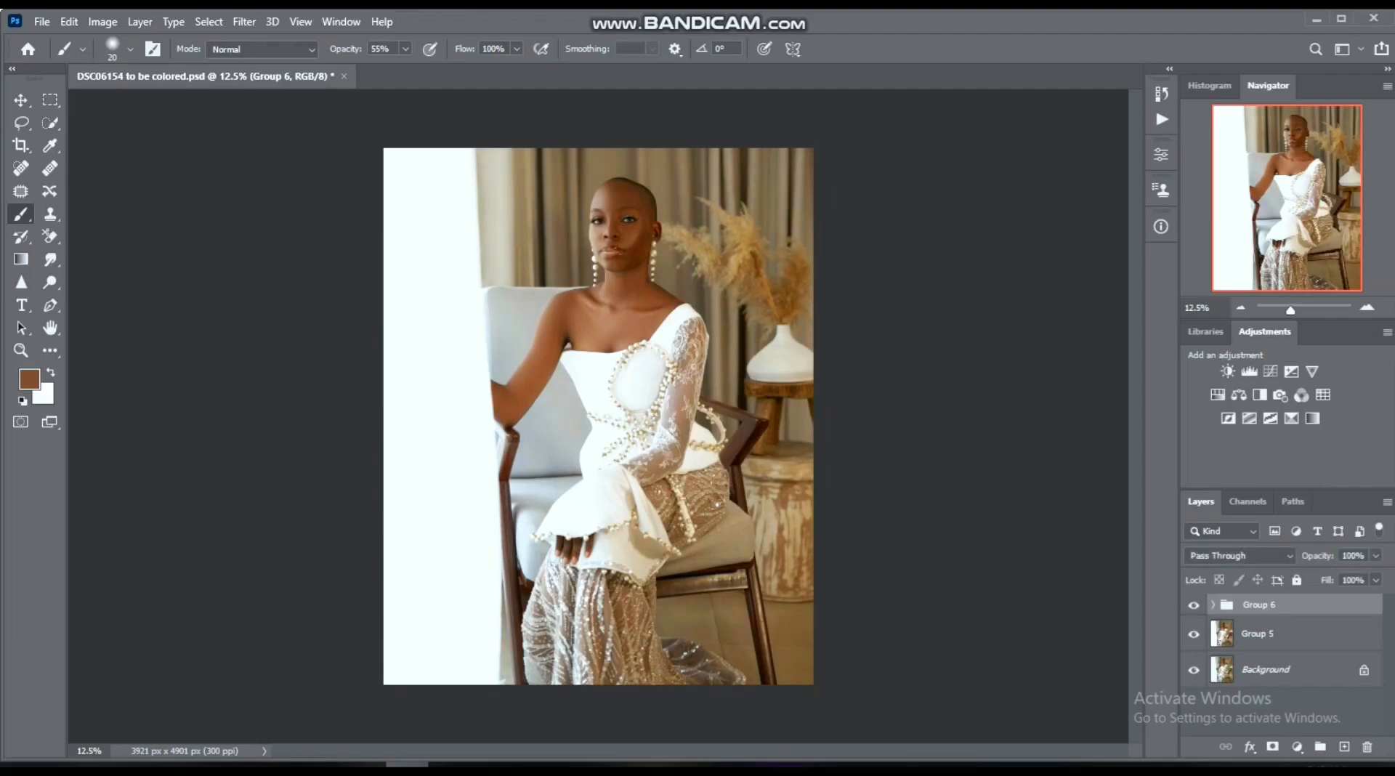
{"action": "left_click", "coordinate": [1194, 604]}
{"action": "left_click", "coordinate": [1194, 605]}
{"action": "left_click", "coordinate": [1194, 605]}
{"action": "left_click", "coordinate": [1194, 604]}
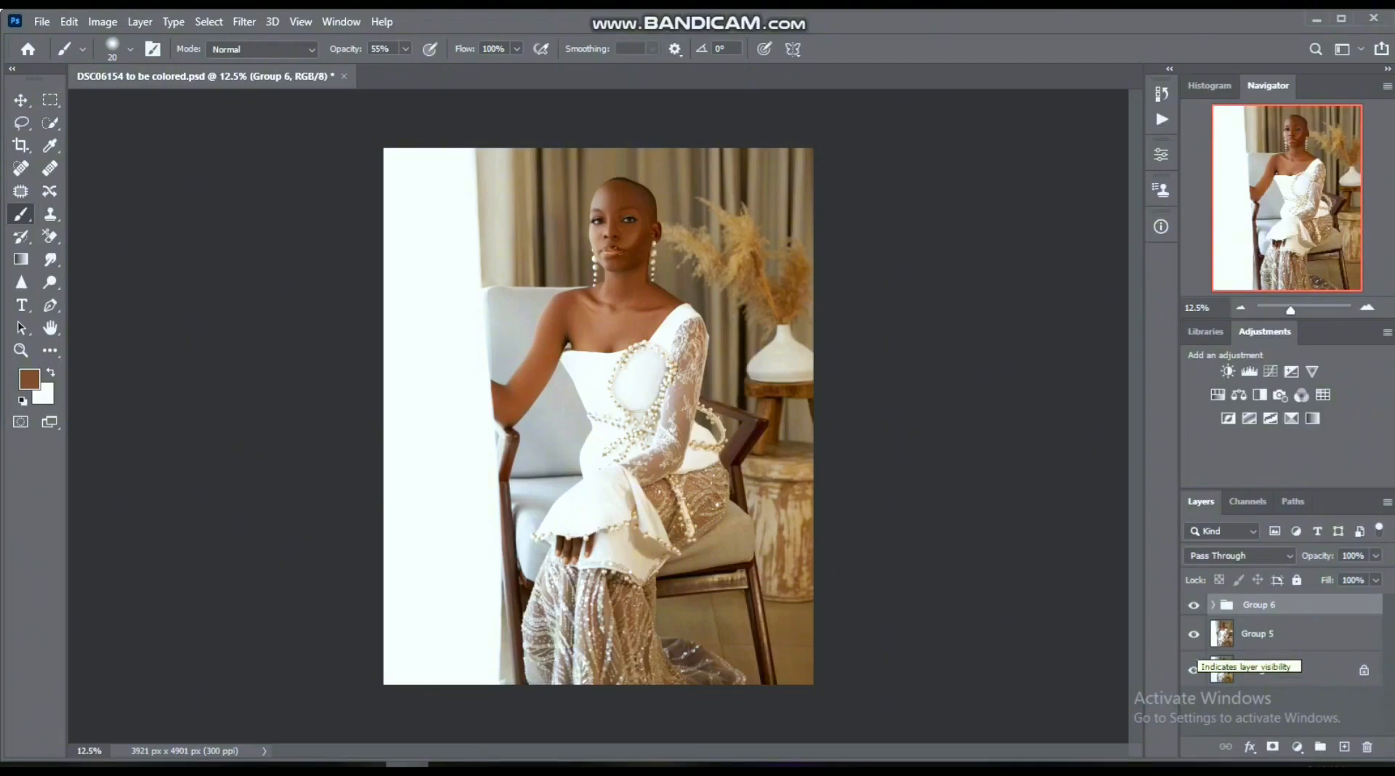
- Hide the Group 5 layer and start a Color Lookup Tables export in CUBE format with 32 grid points at Medium quality
{"action": "left_click", "coordinate": [1193, 634]}
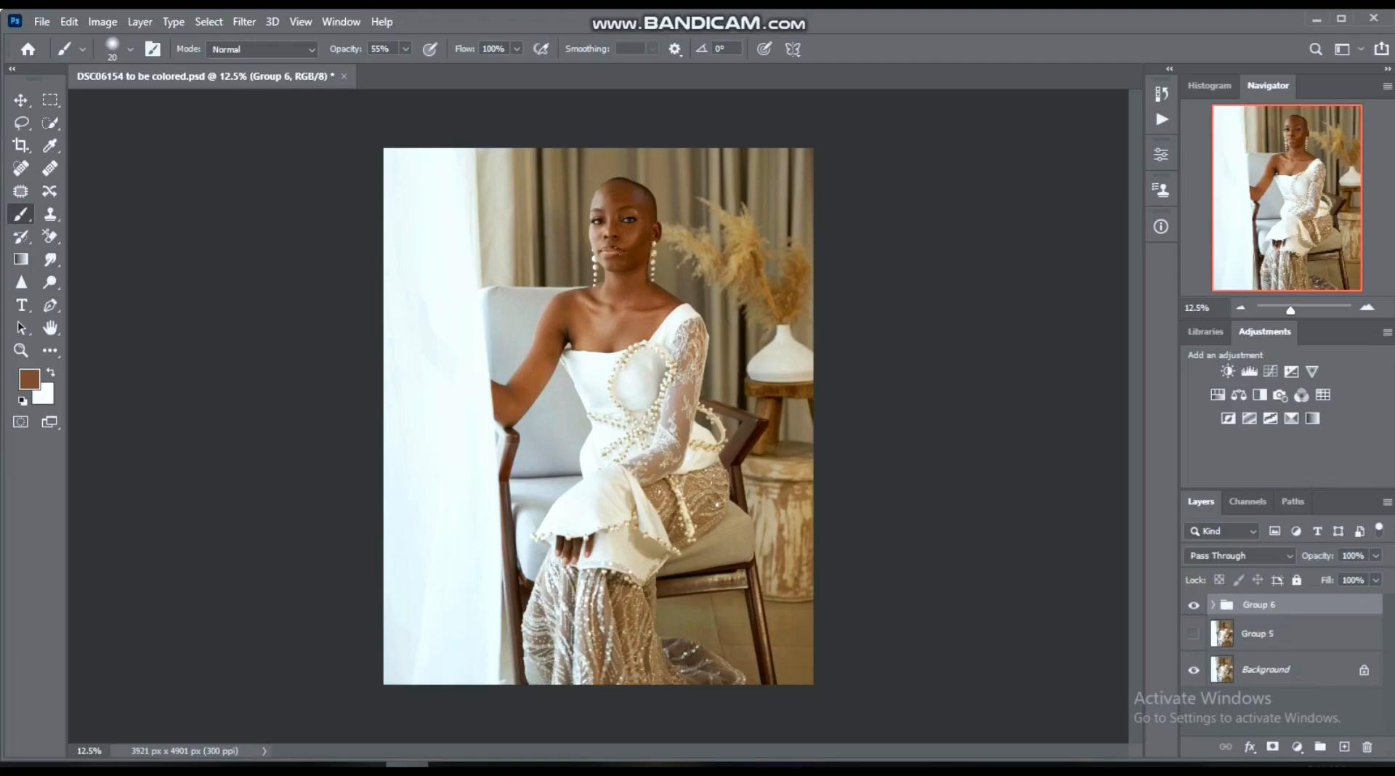
{"action": "left_click", "coordinate": [42, 21]}
{"action": "mouse_move", "coordinate": [109, 277]}
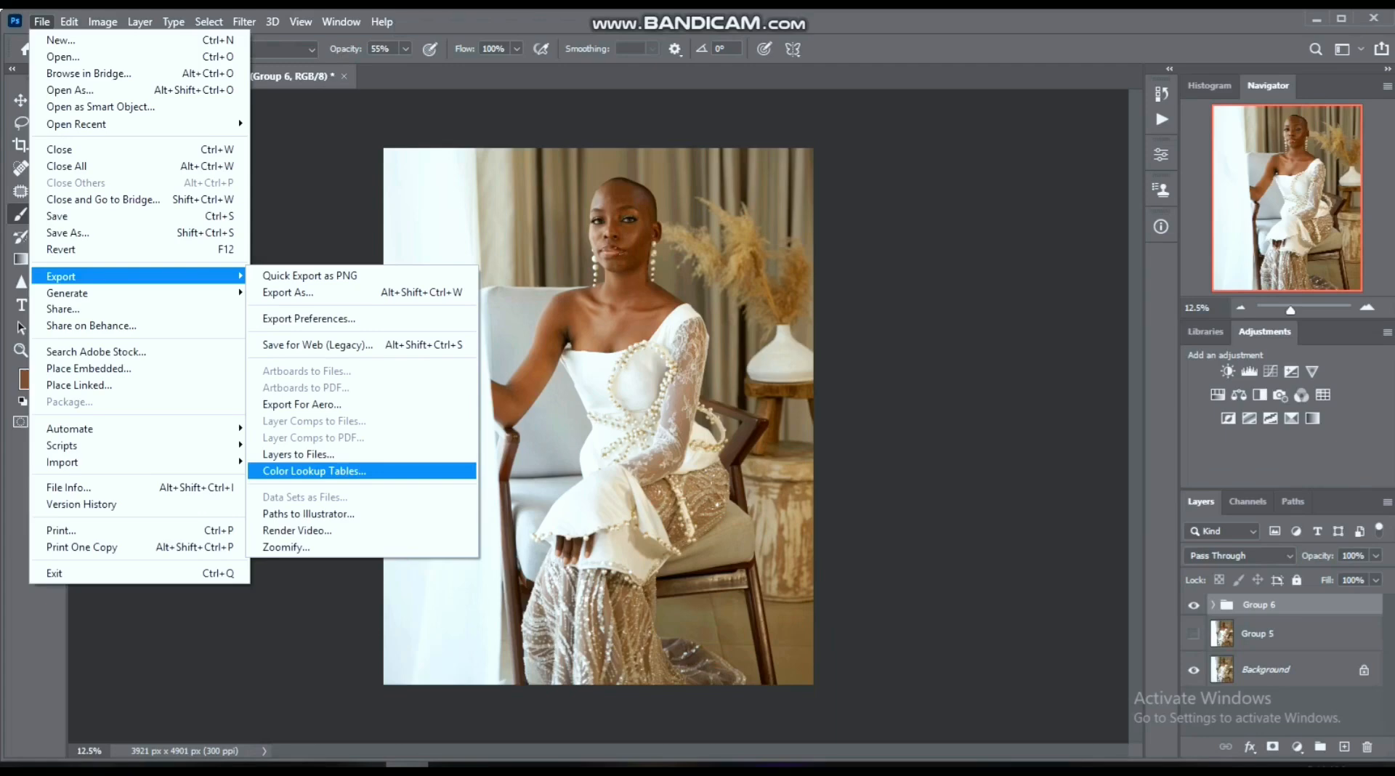
{"action": "left_click", "coordinate": [314, 471]}
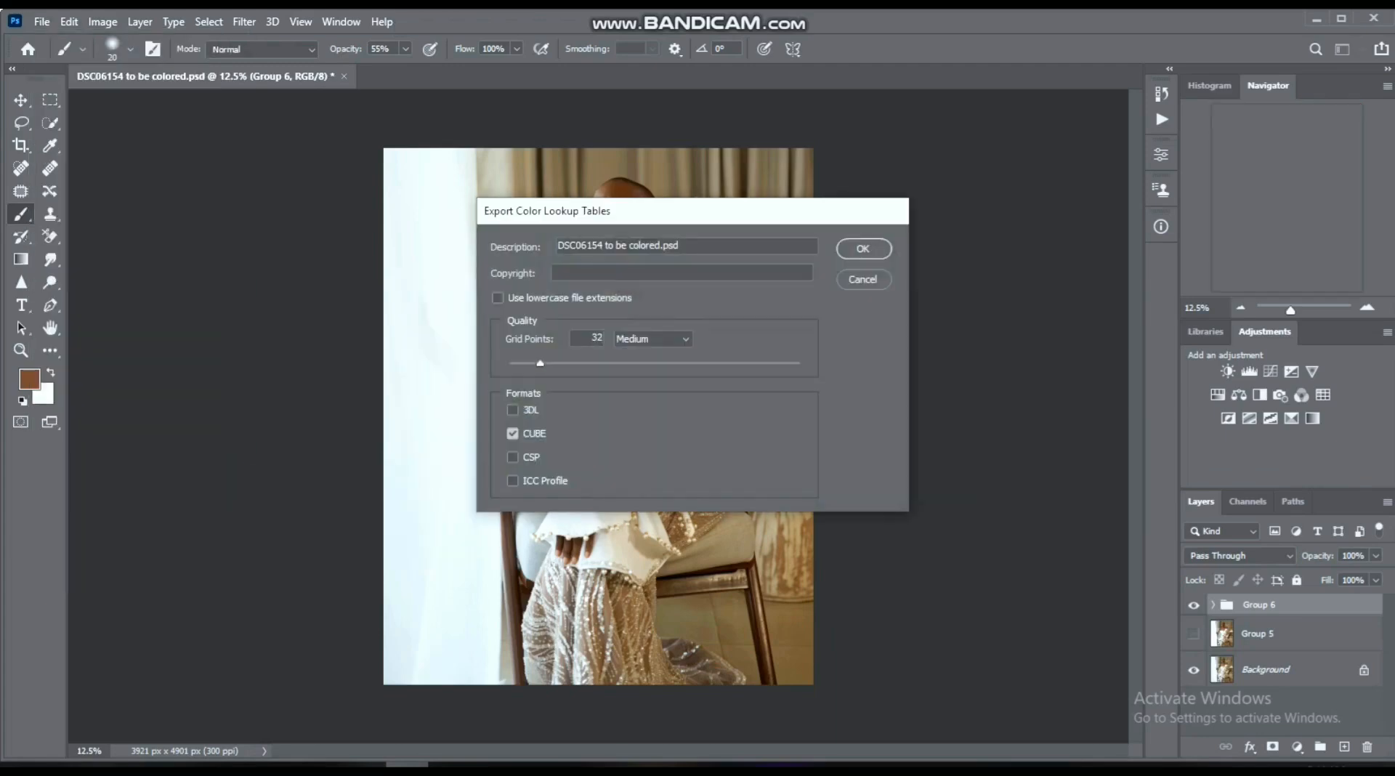
{"action": "key", "text": "Return"}
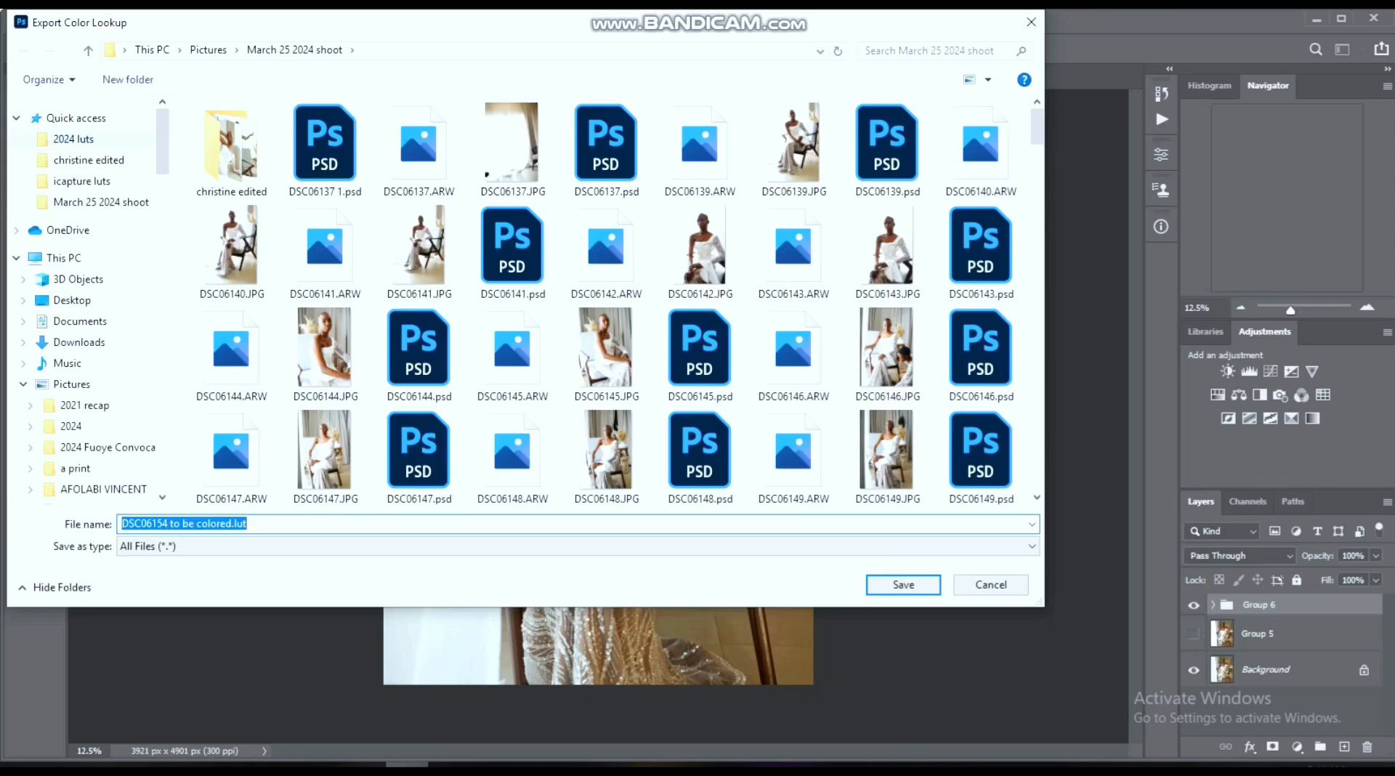
- Save the lookup table in the 2024 luts folder, naming it with the client's first name followed by window2
{"action": "left_click", "coordinate": [73, 139]}
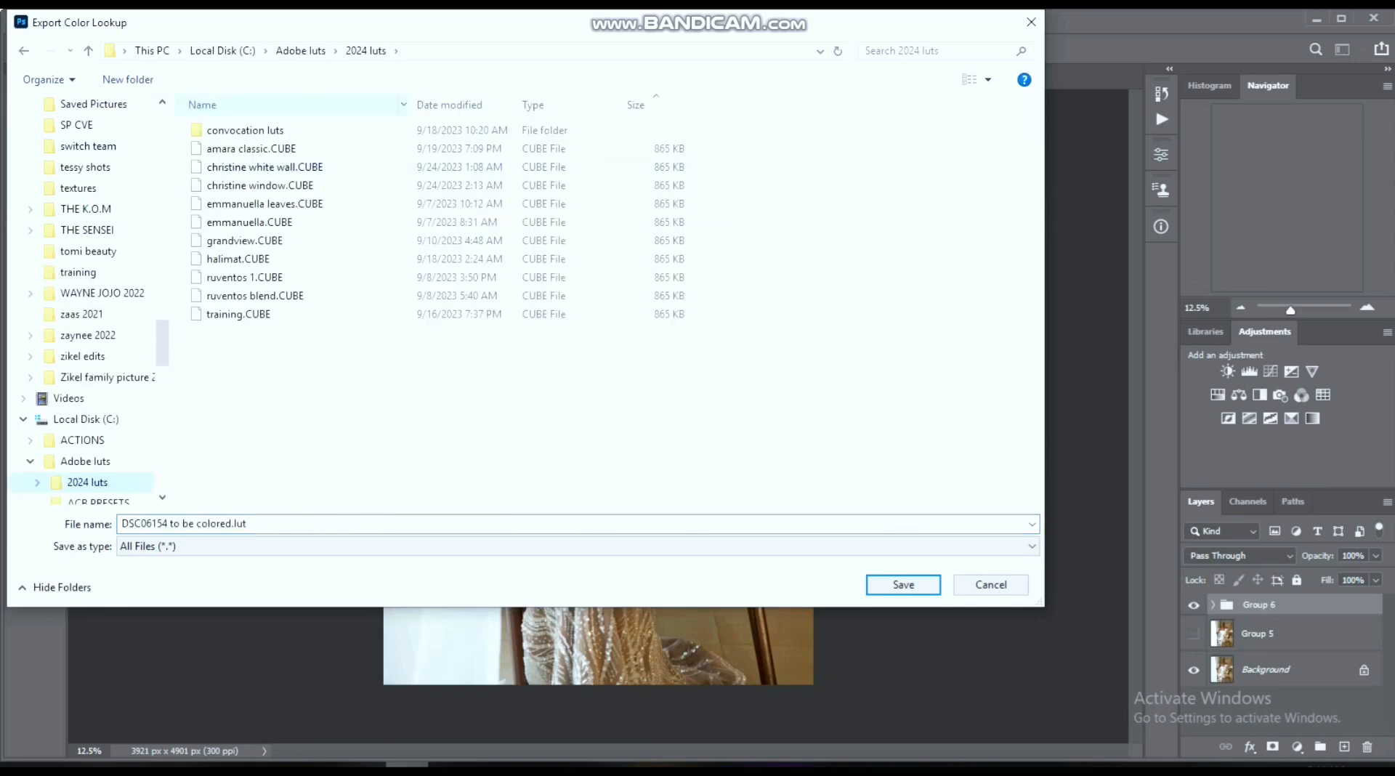
{"action": "left_click", "coordinate": [251, 524]}
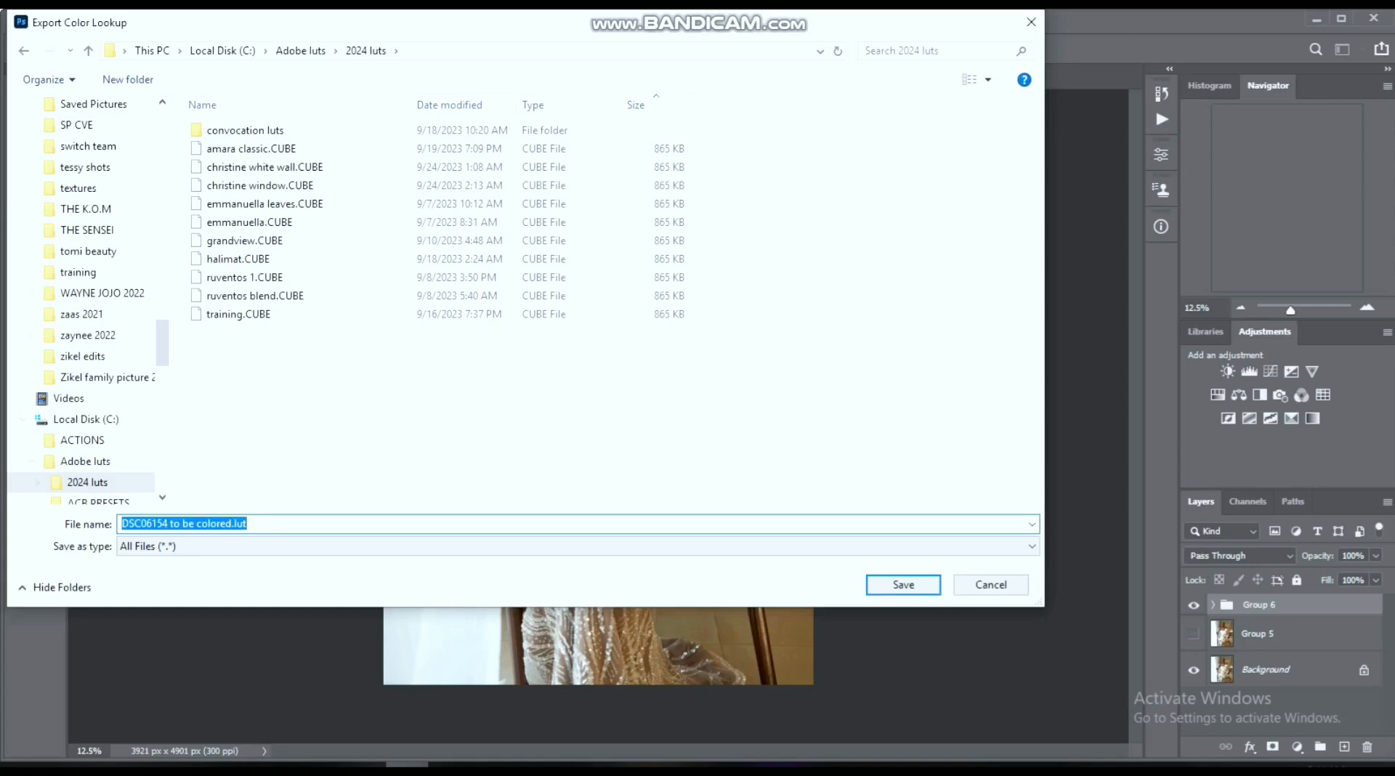
{"action": "type", "text": "c"}
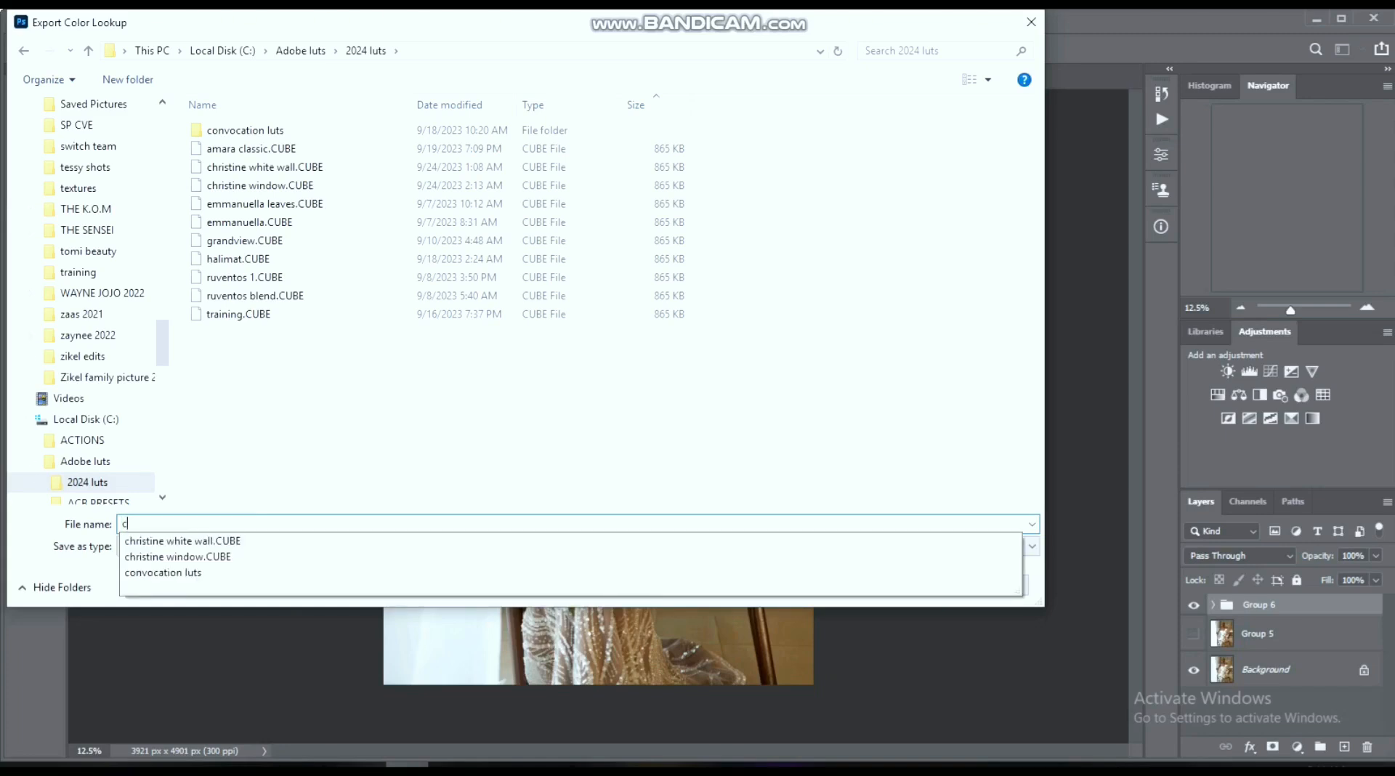
{"action": "type", "text": "hristin"}
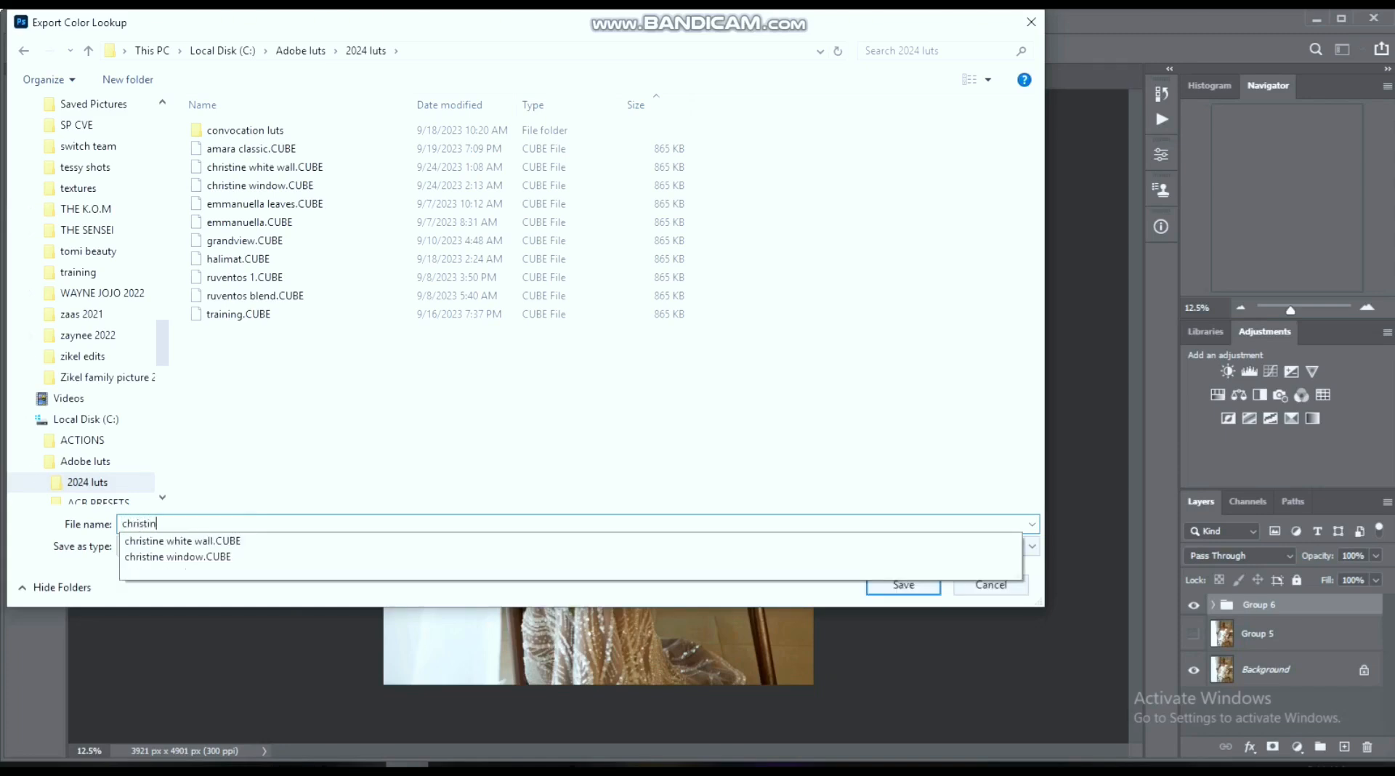
{"action": "type", "text": "e windo"}
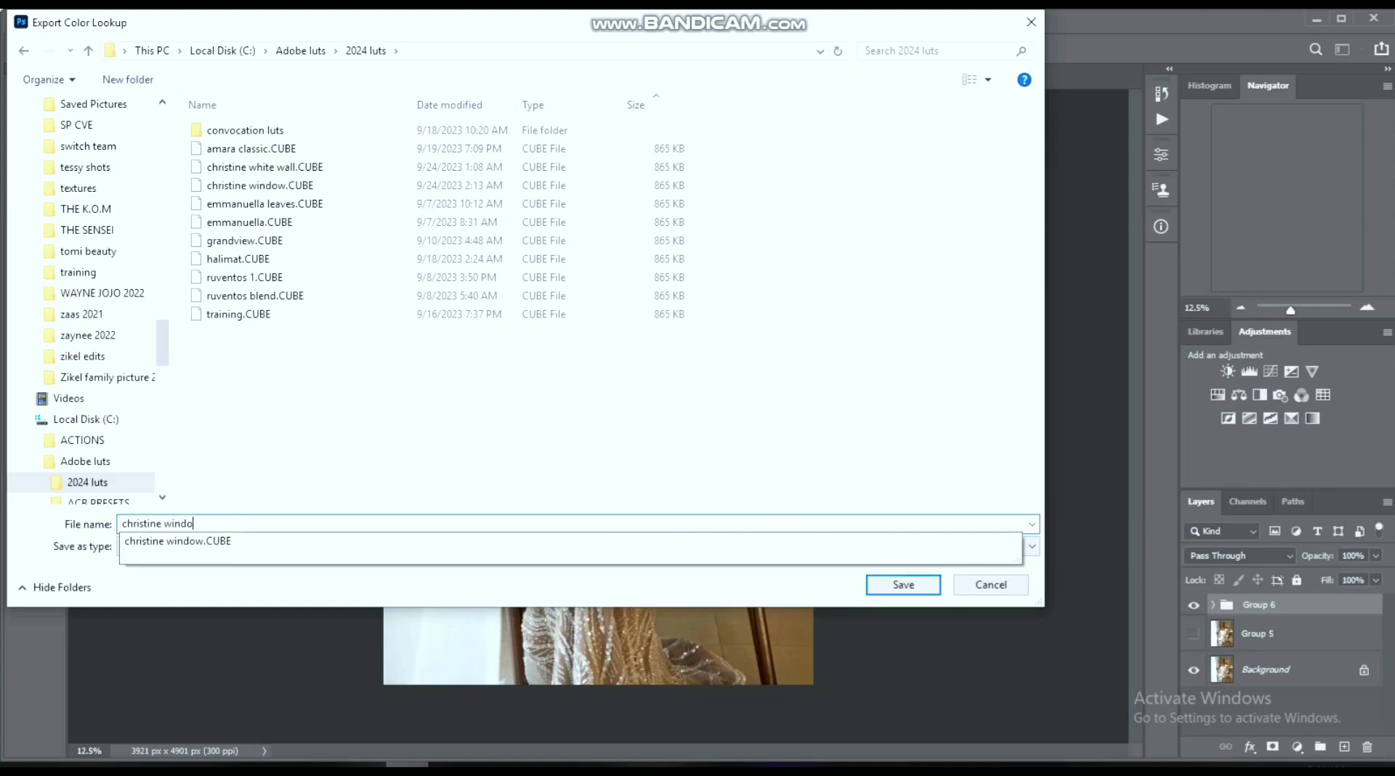
{"action": "type", "text": "w2"}
{"action": "key", "text": "Return"}
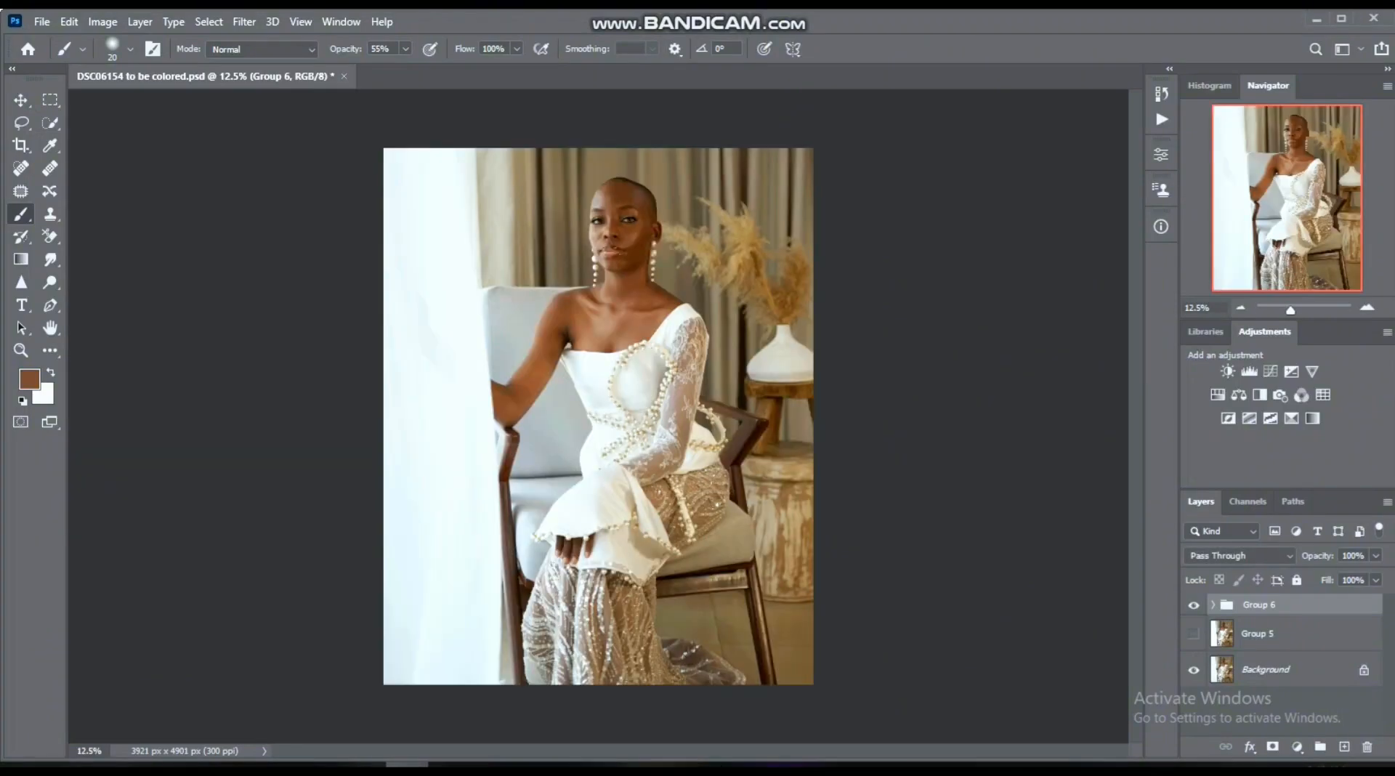
- Show the Group 5 layer again, hide Group 6 and add a Color Lookup adjustment layer
{"action": "left_click", "coordinate": [1194, 634]}
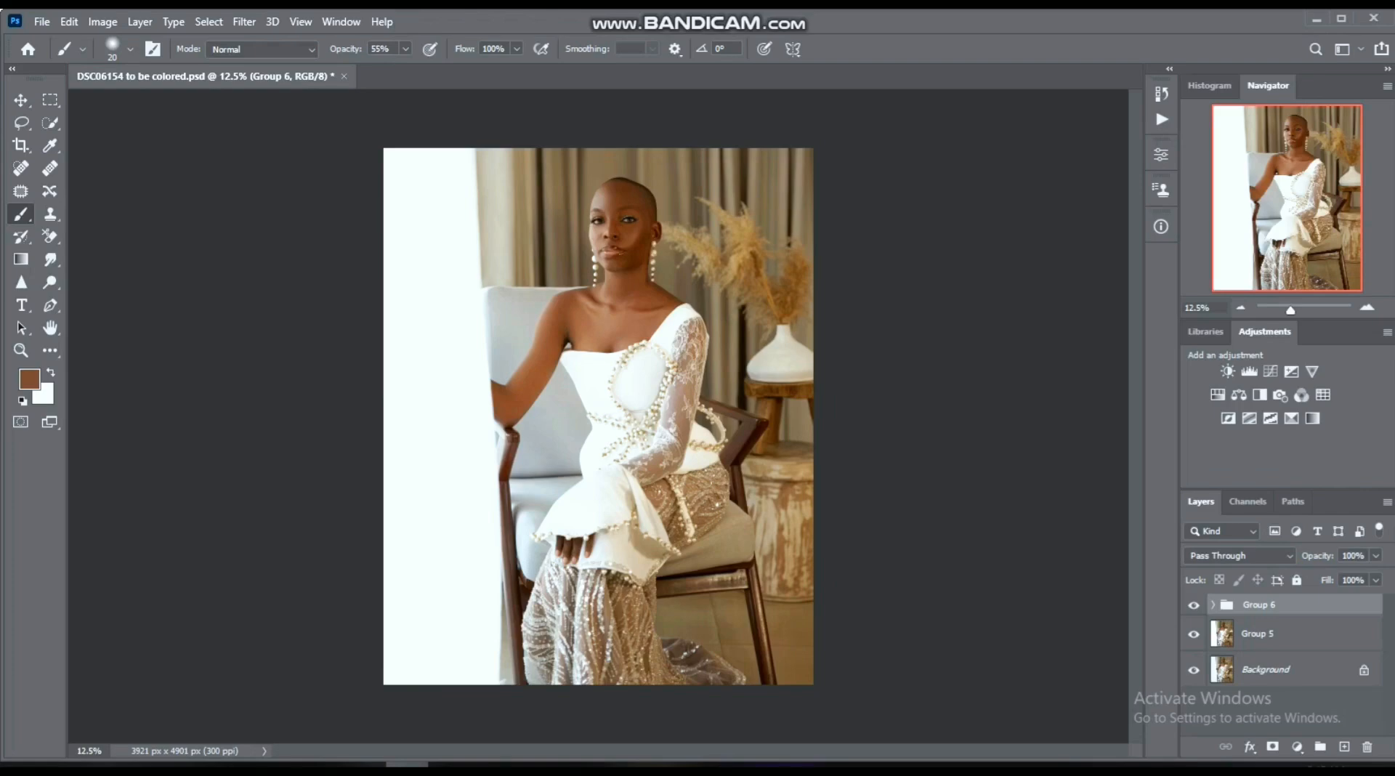
{"action": "left_click", "coordinate": [1194, 604]}
{"action": "left_click", "coordinate": [1297, 747]}
{"action": "left_click", "coordinate": [1279, 659]}
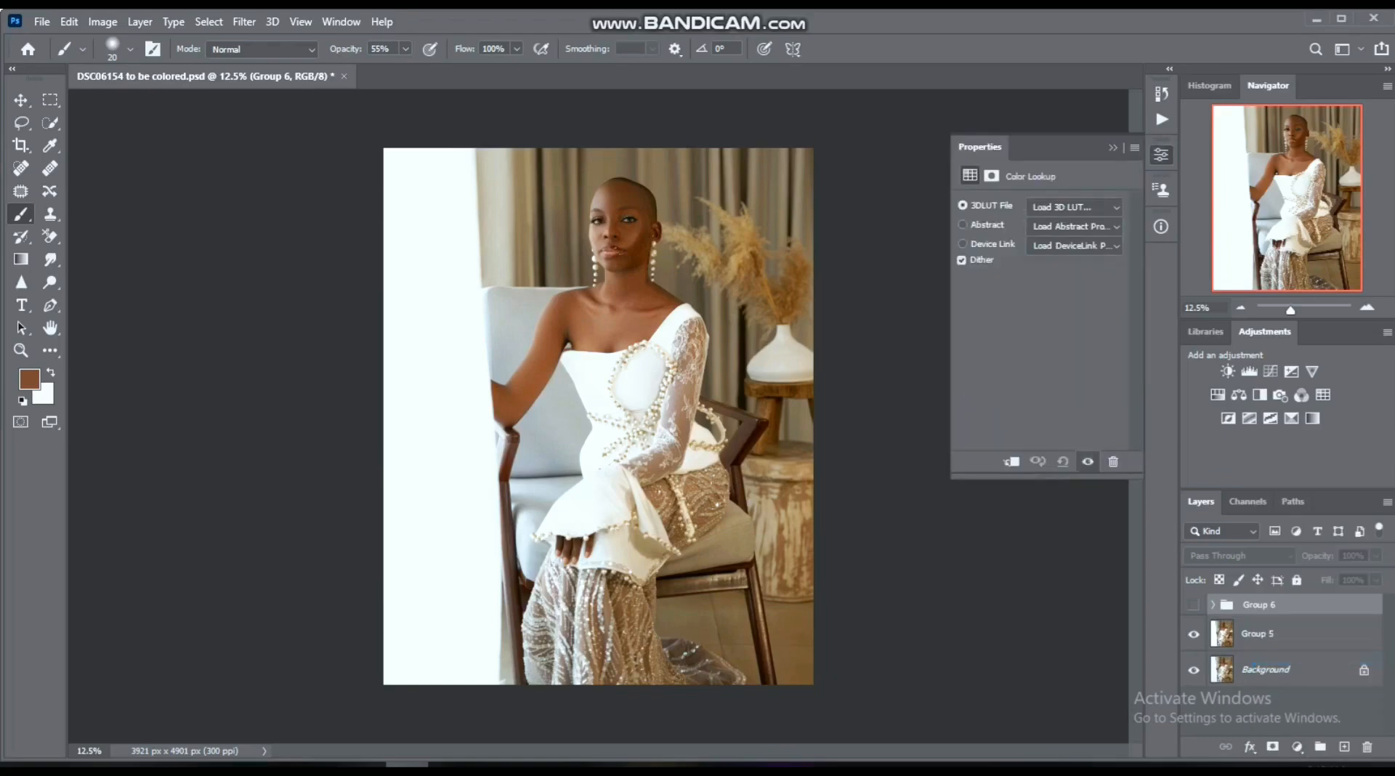
- Load the newly exported window2 CUBE file from the 2024 luts folder as the Color Lookup layer's 3D LUT
{"action": "left_click", "coordinate": [1075, 208]}
{"action": "left_click", "coordinate": [1075, 225]}
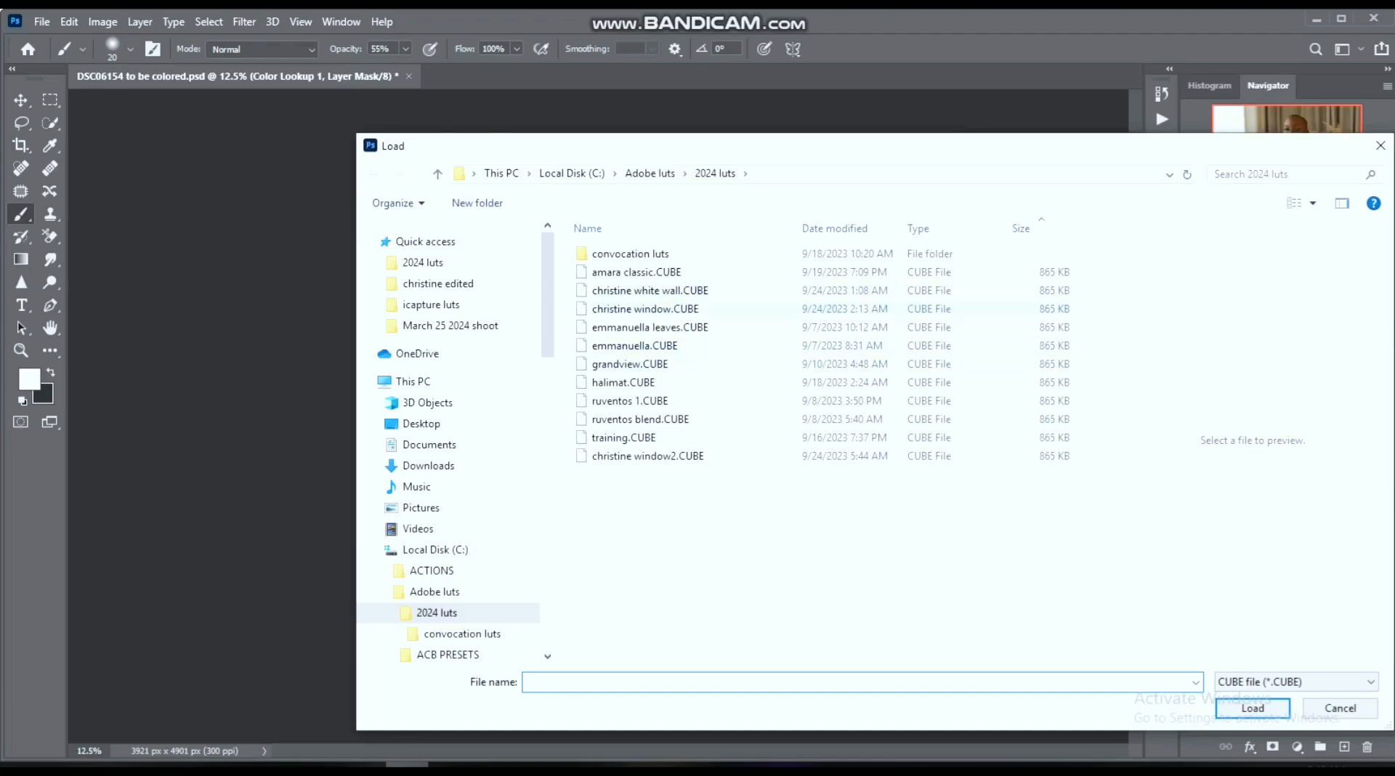
{"action": "double_click", "coordinate": [648, 455]}
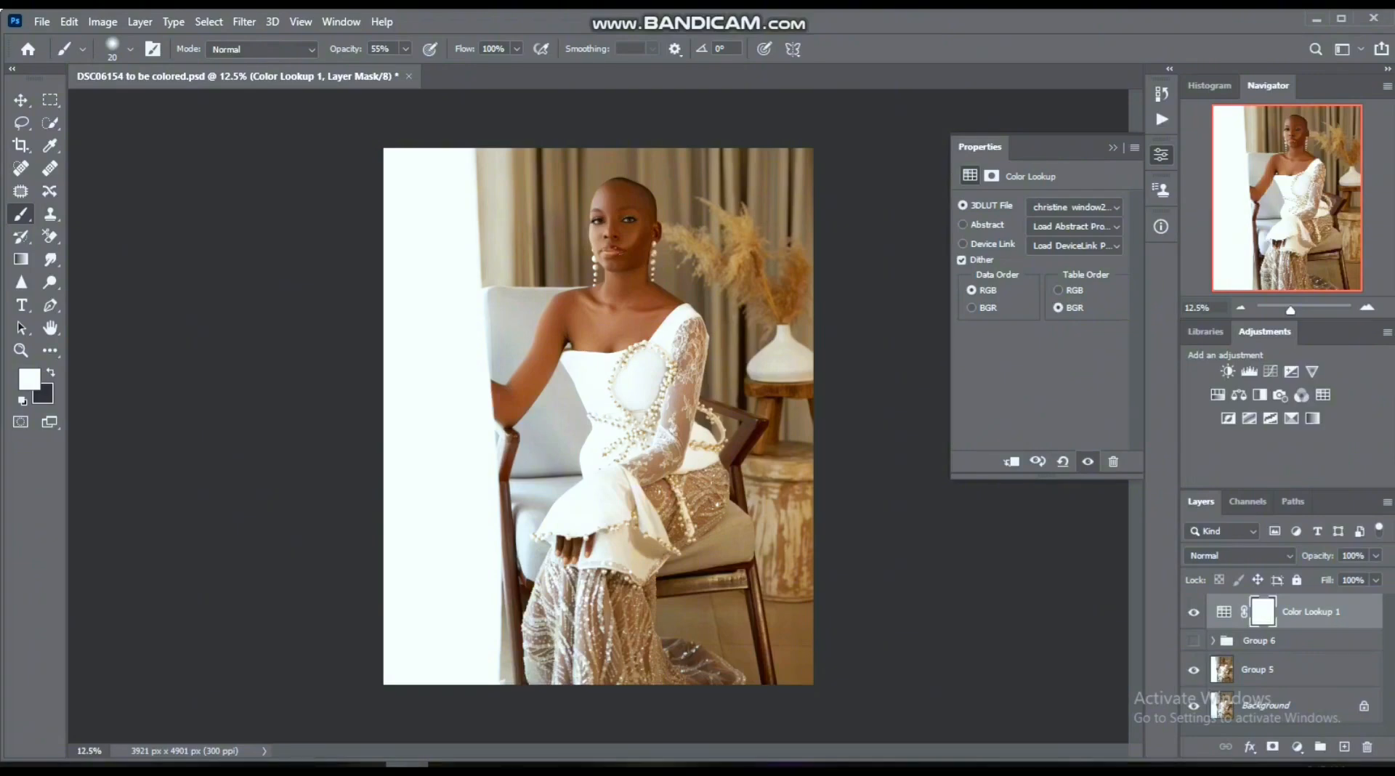
- Open DSC06146.psd from the March 25 2024 shoot folder
{"action": "left_click", "coordinate": [41, 21]}
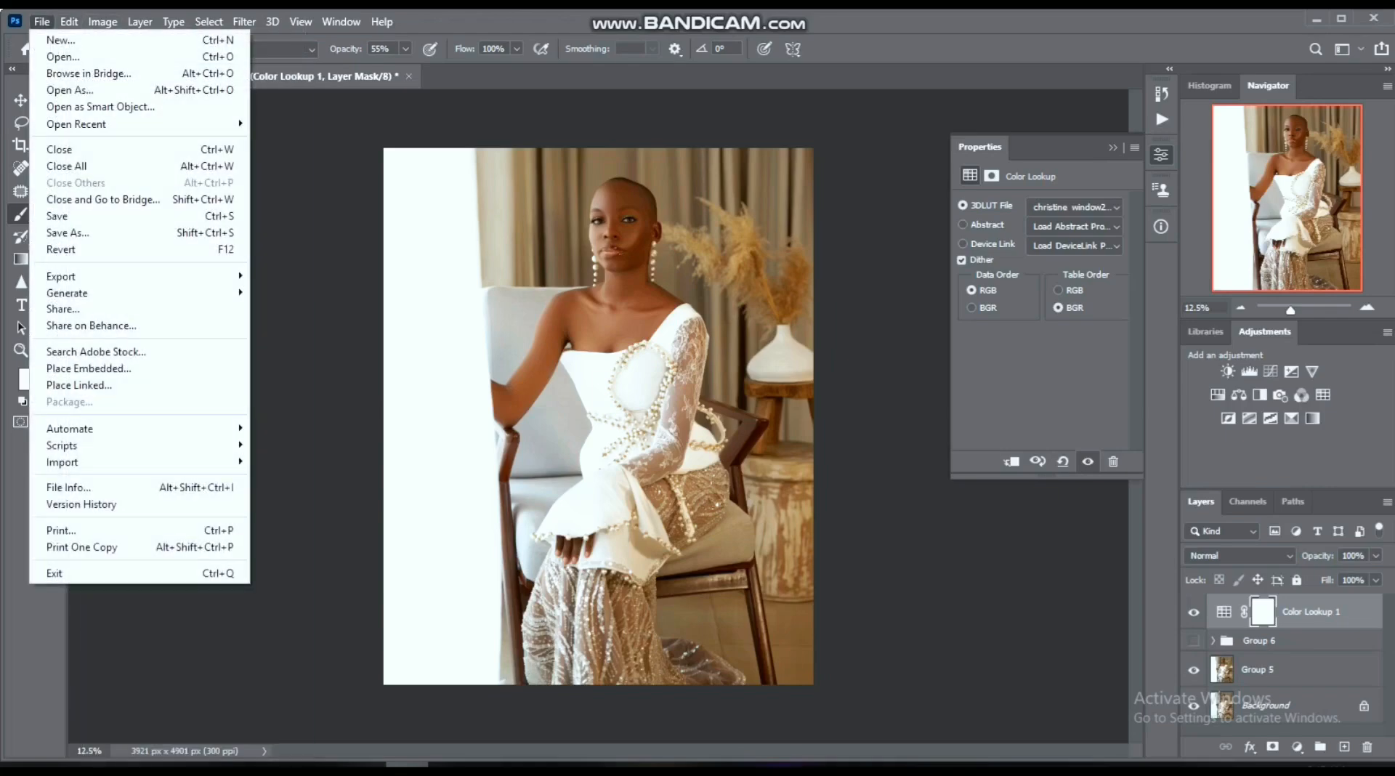
{"action": "left_click", "coordinate": [62, 57]}
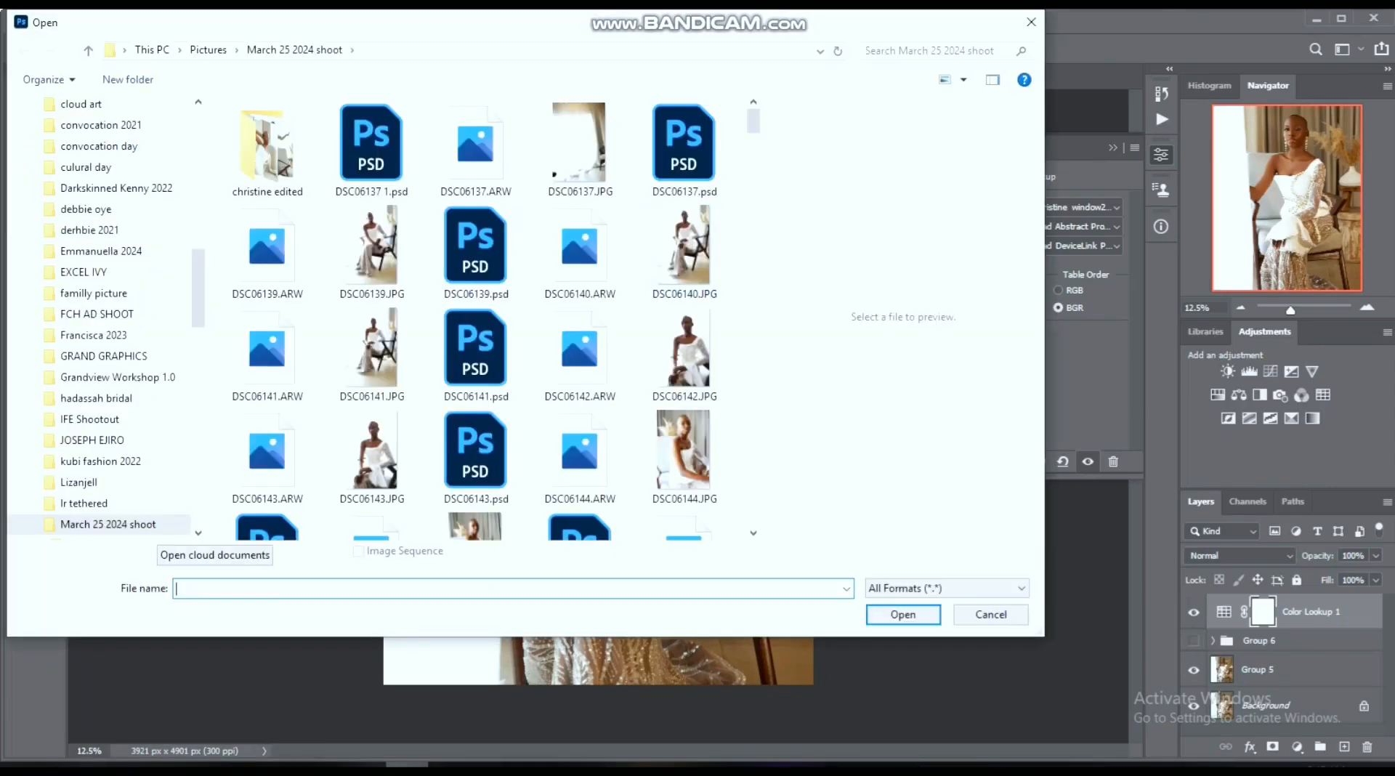
{"action": "scroll", "coordinate": [494, 317], "scroll_direction": "down", "scroll_amount": 8}
{"action": "scroll", "coordinate": [476, 364], "scroll_direction": "down", "scroll_amount": 3}
{"action": "scroll", "coordinate": [476, 363], "scroll_direction": "up", "scroll_amount": 5}
{"action": "scroll", "coordinate": [476, 364], "scroll_direction": "down", "scroll_amount": 3}
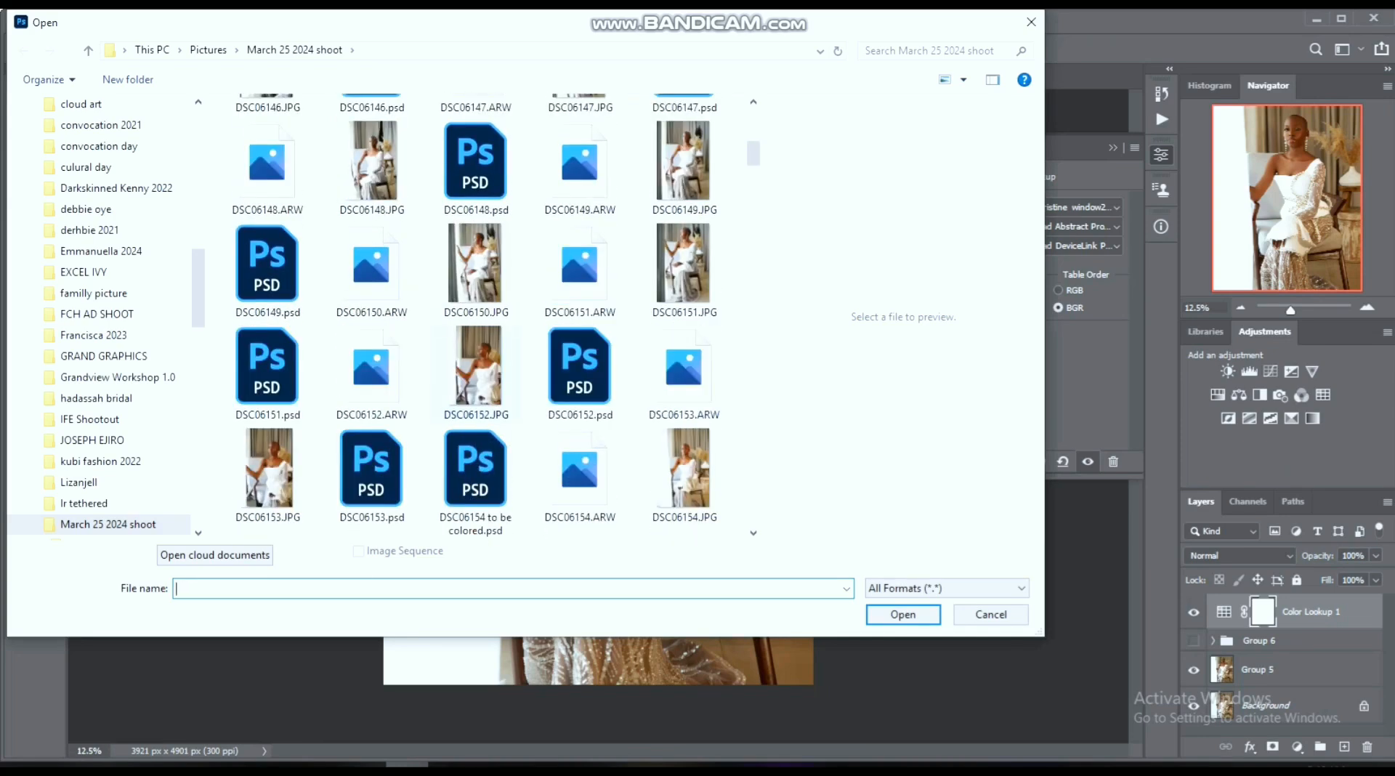
{"action": "scroll", "coordinate": [476, 363], "scroll_direction": "down", "scroll_amount": 3}
{"action": "scroll", "coordinate": [475, 363], "scroll_direction": "up", "scroll_amount": 7}
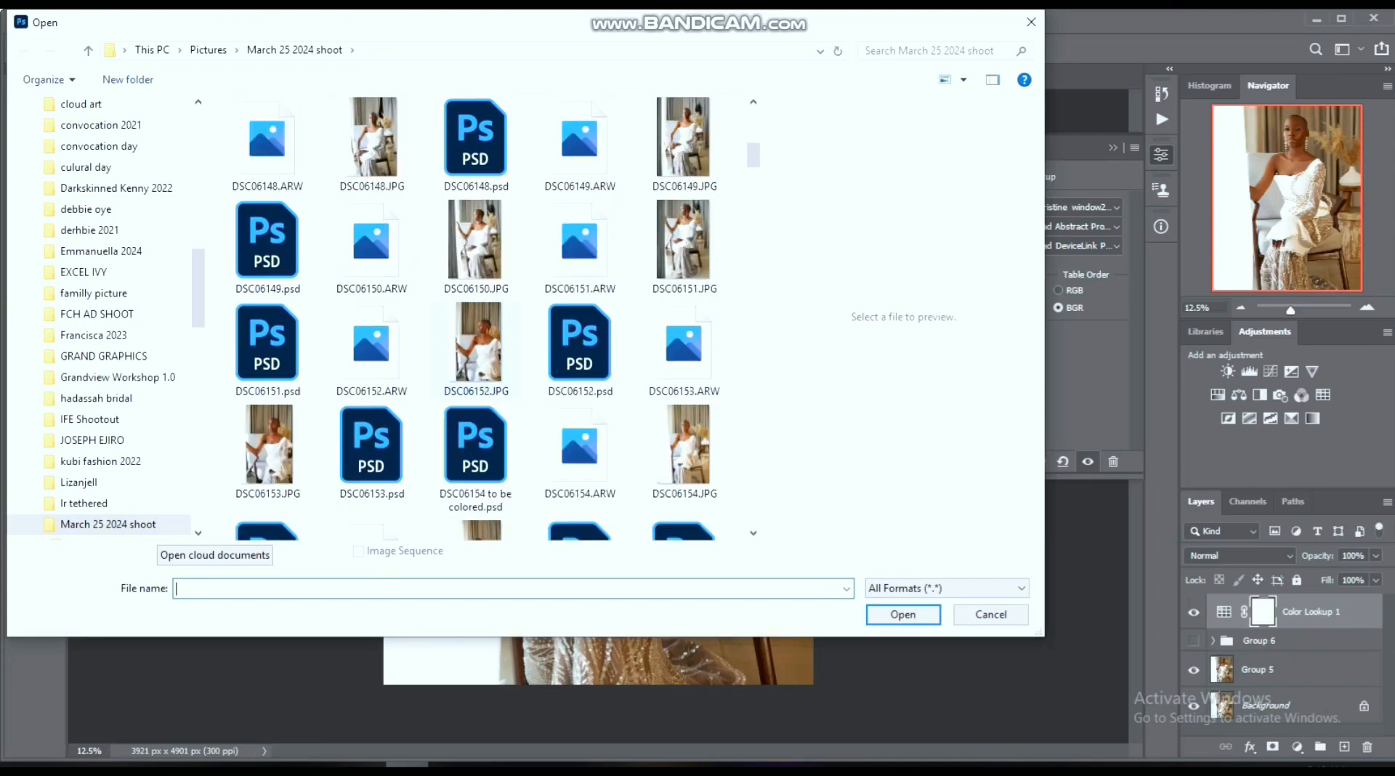
{"action": "double_click", "coordinate": [371, 347]}
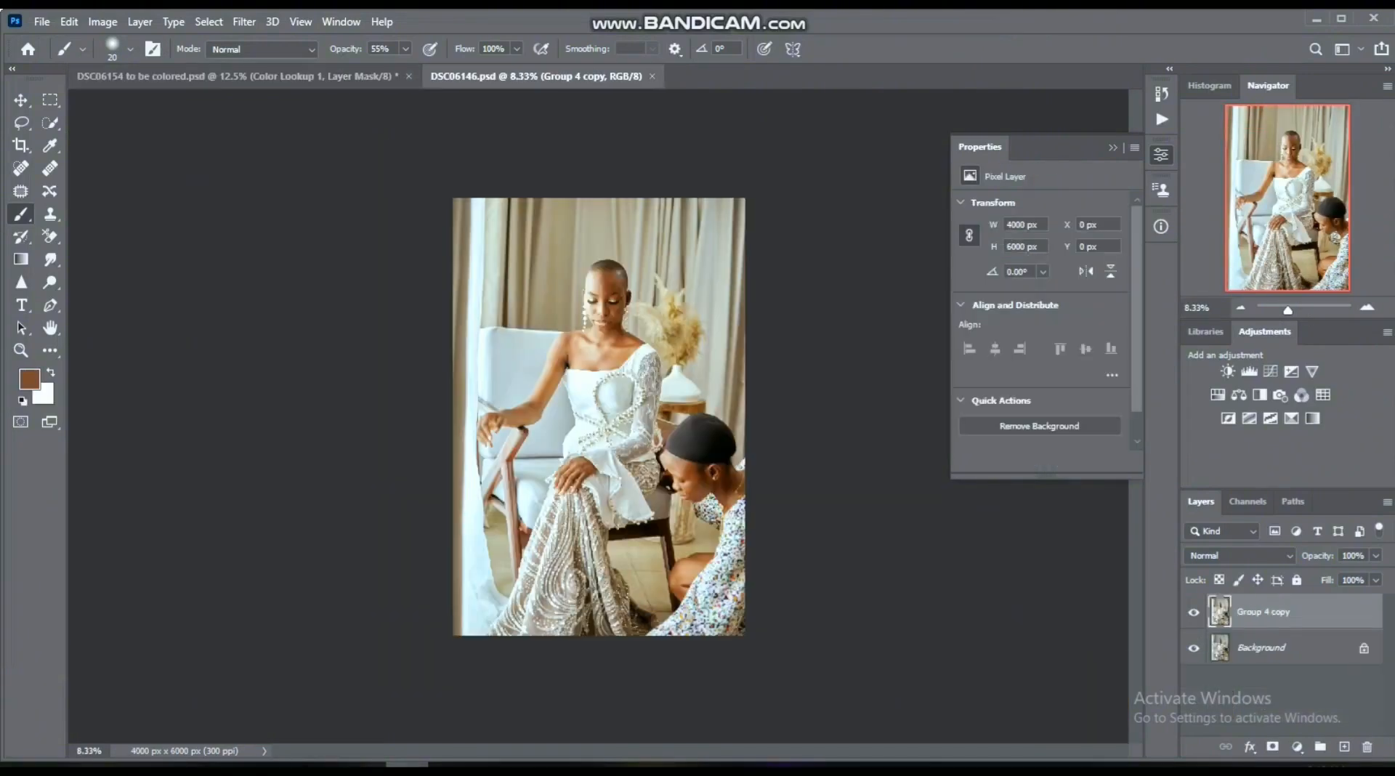
- Hide the Group 4 copy layer and add a Color Lookup adjustment layer above it
{"action": "left_click", "coordinate": [1193, 612]}
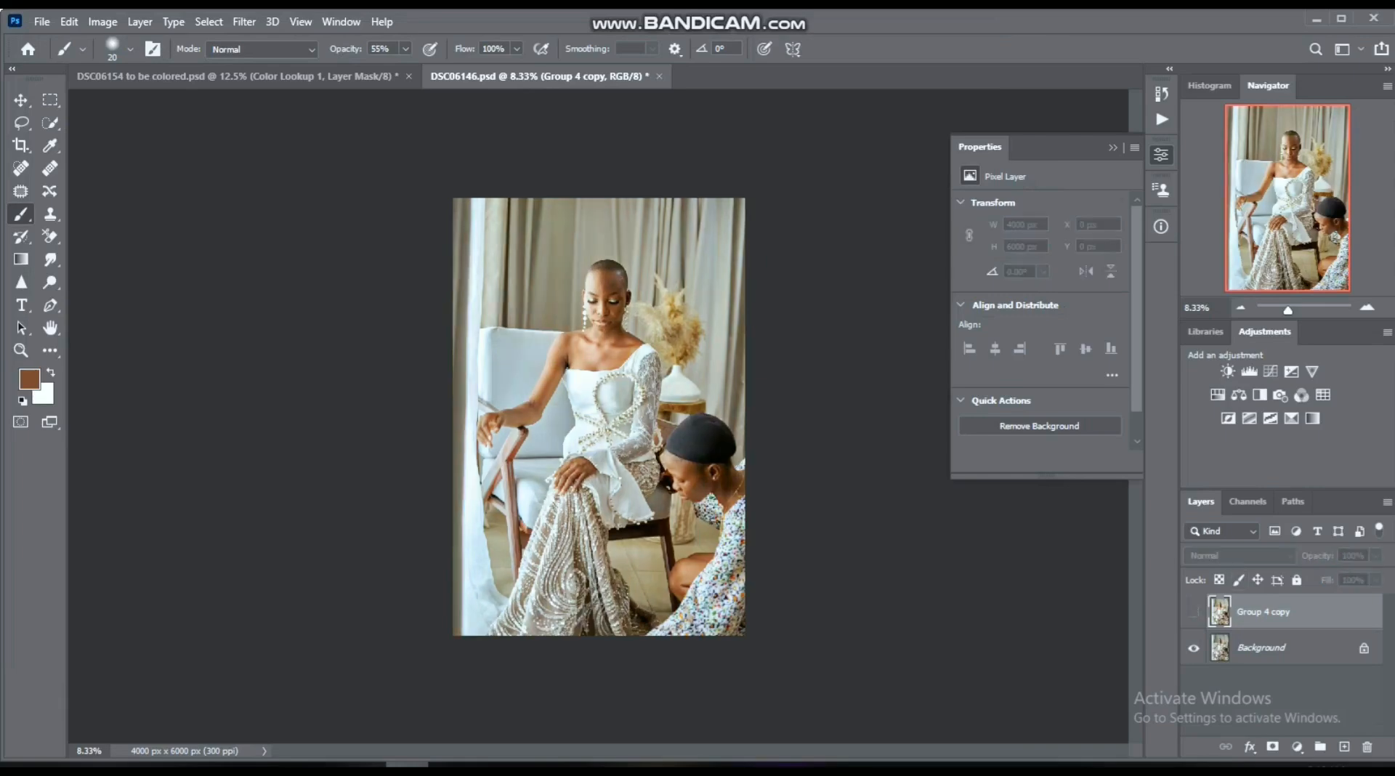
{"action": "left_click", "coordinate": [1368, 307]}
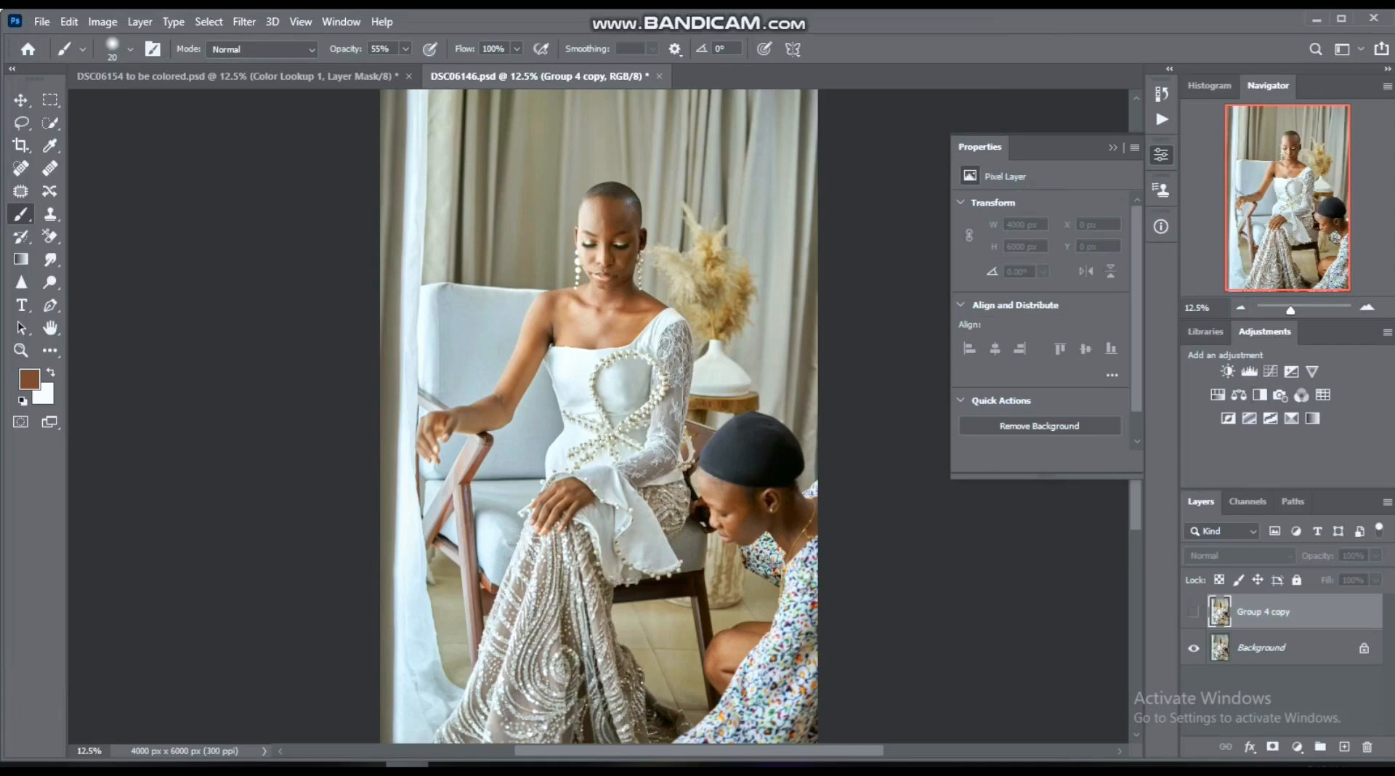
{"action": "left_click", "coordinate": [1297, 747]}
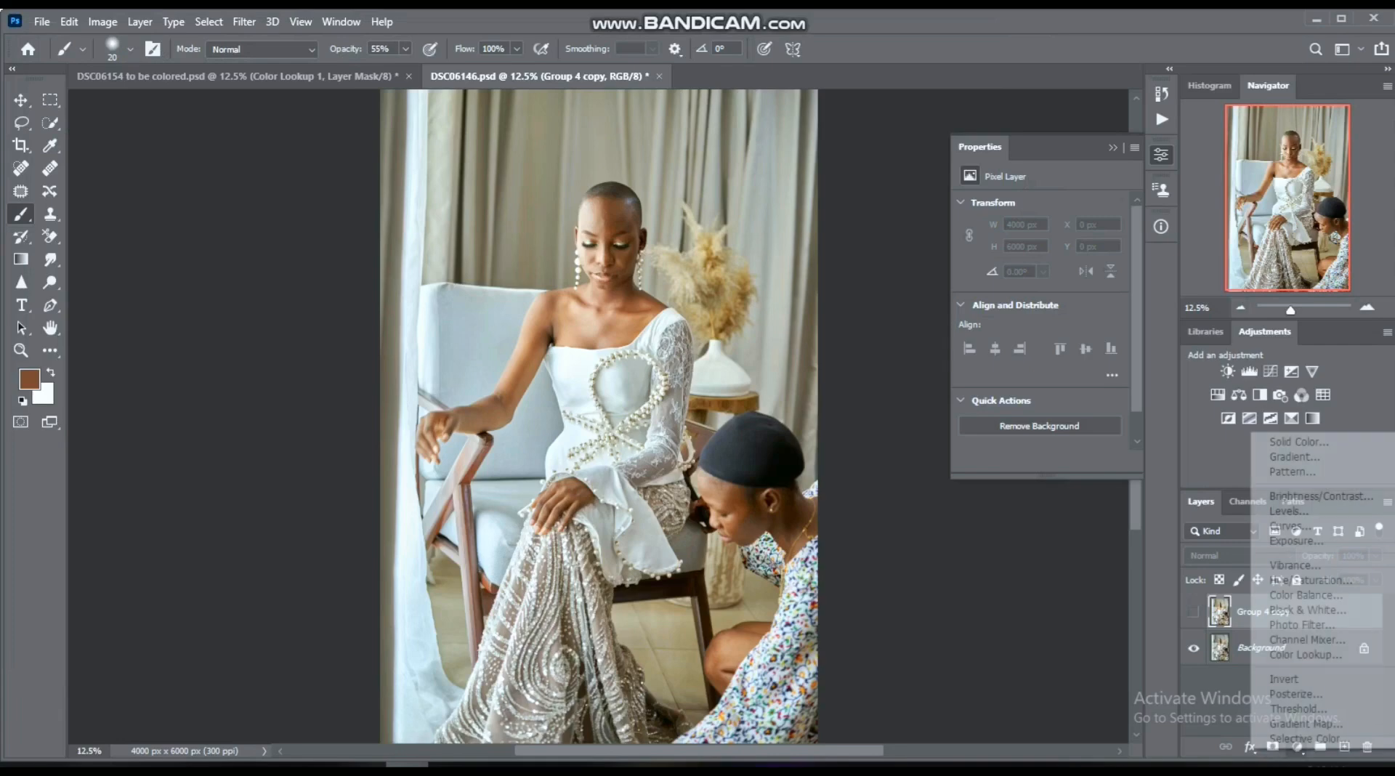
{"action": "left_click", "coordinate": [1329, 654]}
- Load the window2 CUBE lookup table as the 3D LUT for the second photo's Color Lookup layer
{"action": "left_click", "coordinate": [1074, 207]}
{"action": "left_click", "coordinate": [1060, 225]}
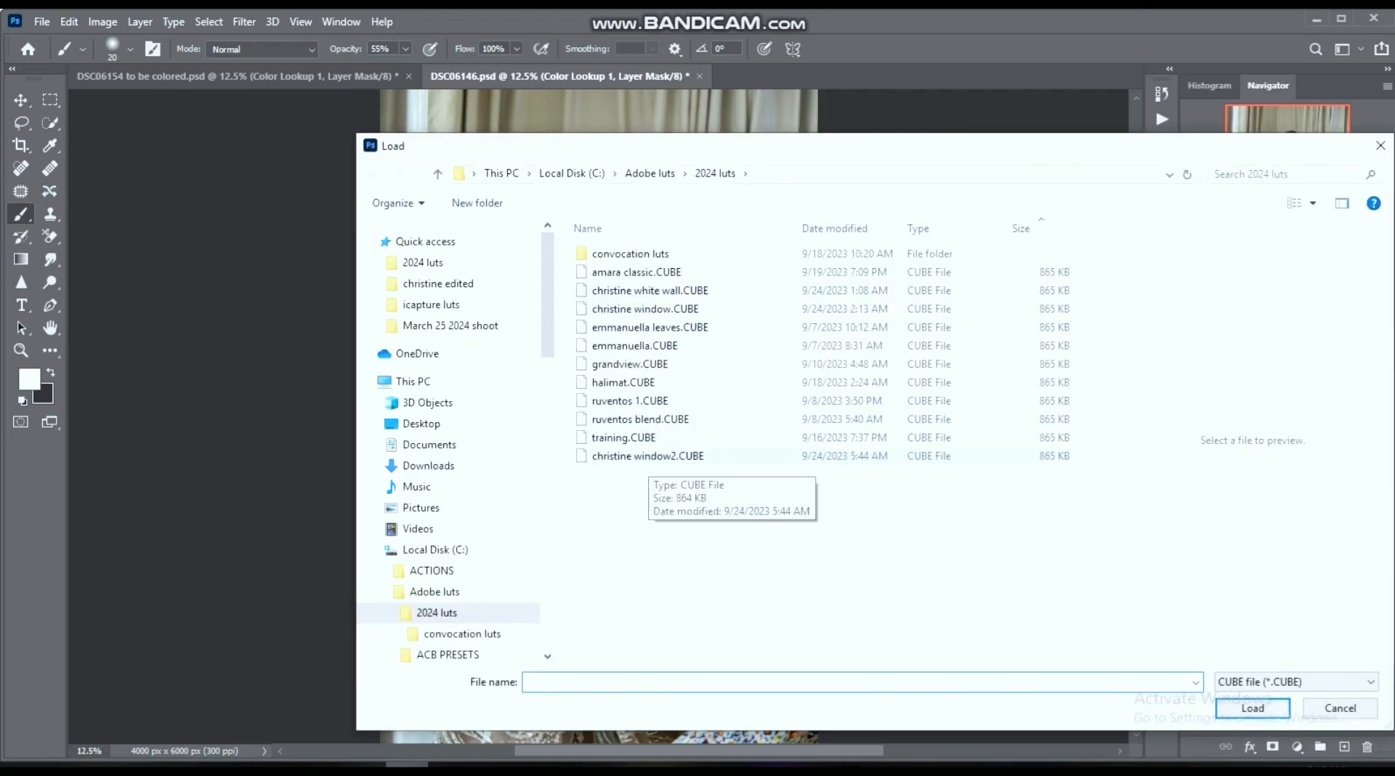
{"action": "double_click", "coordinate": [640, 456]}
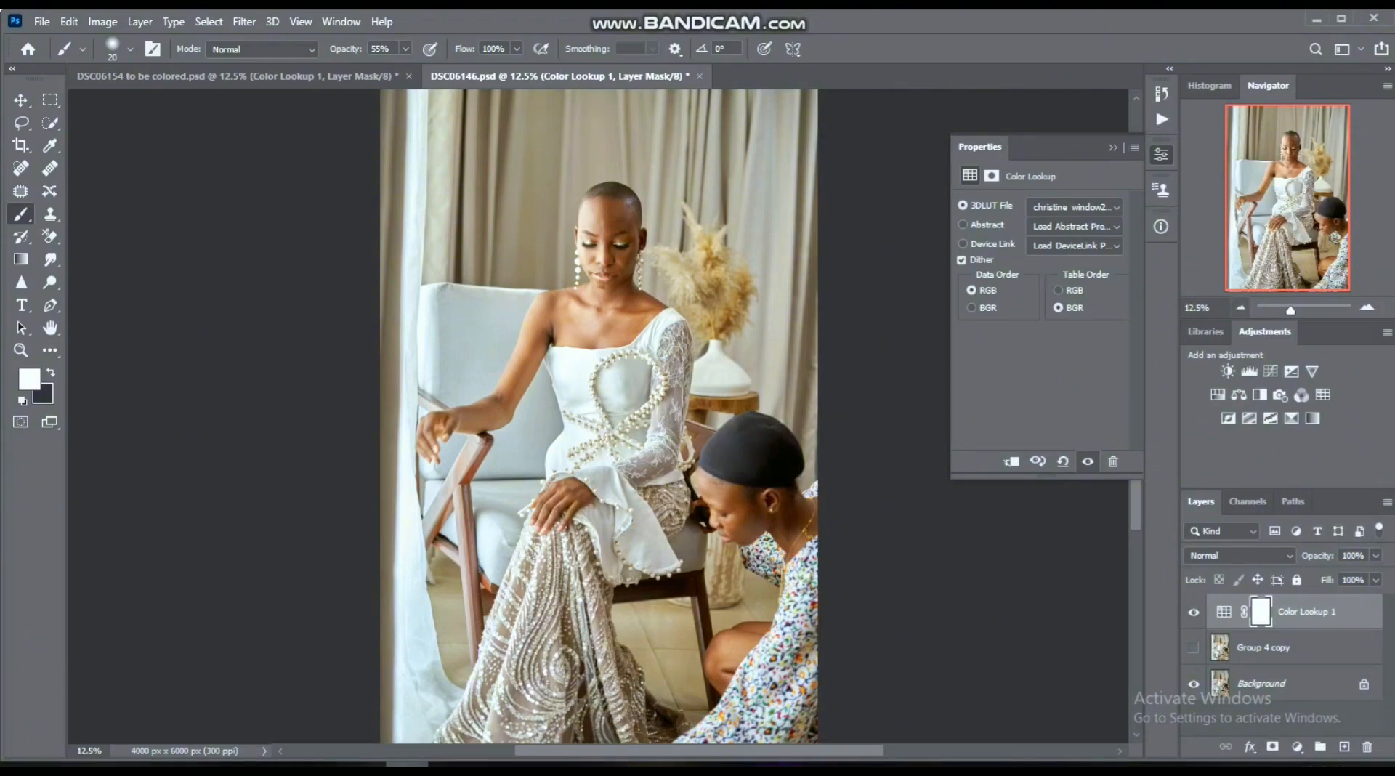
- Compare the second photo with and without the Color Lookup layer and close DSC06146.psd
{"action": "left_click", "coordinate": [1241, 308]}
{"action": "left_click", "coordinate": [1193, 613]}
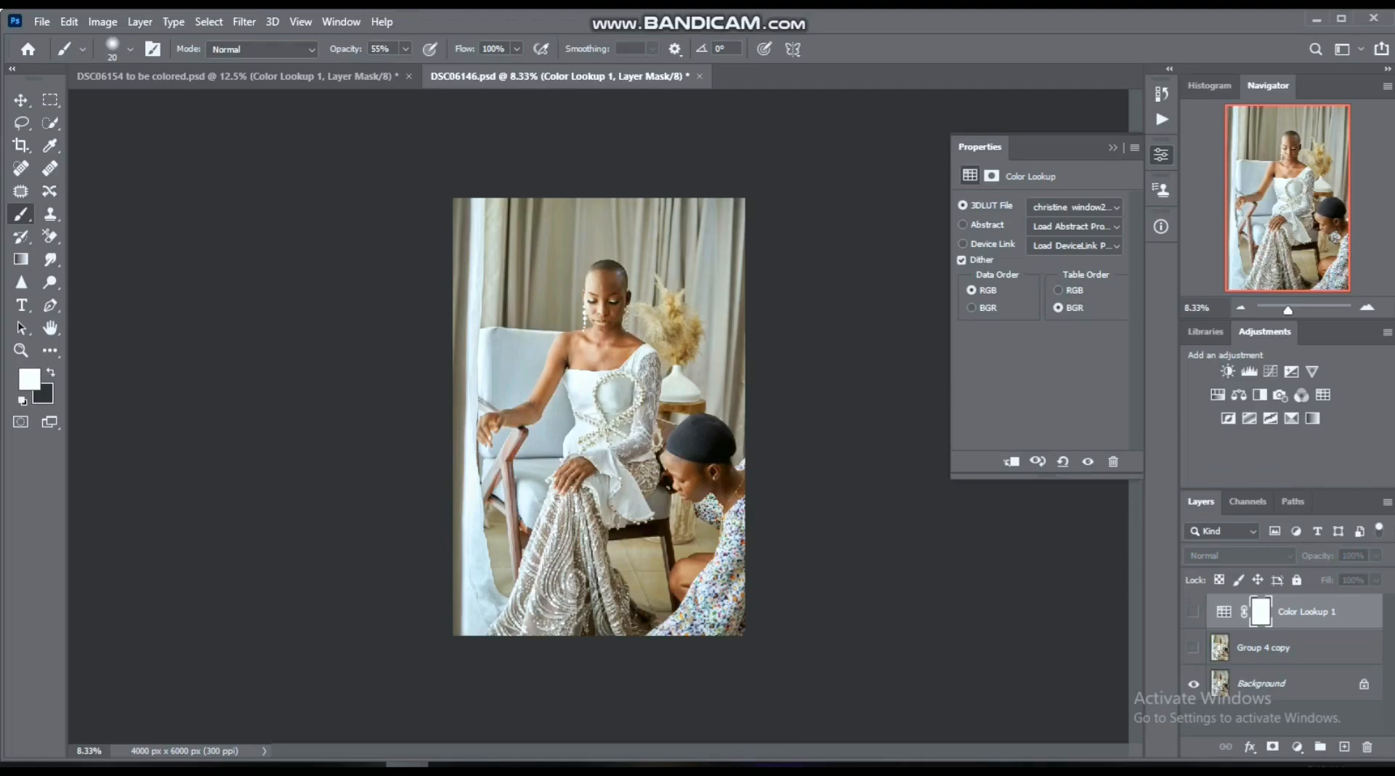
{"action": "scroll", "coordinate": [599, 416], "scroll_direction": "up", "scroll_amount": 3}
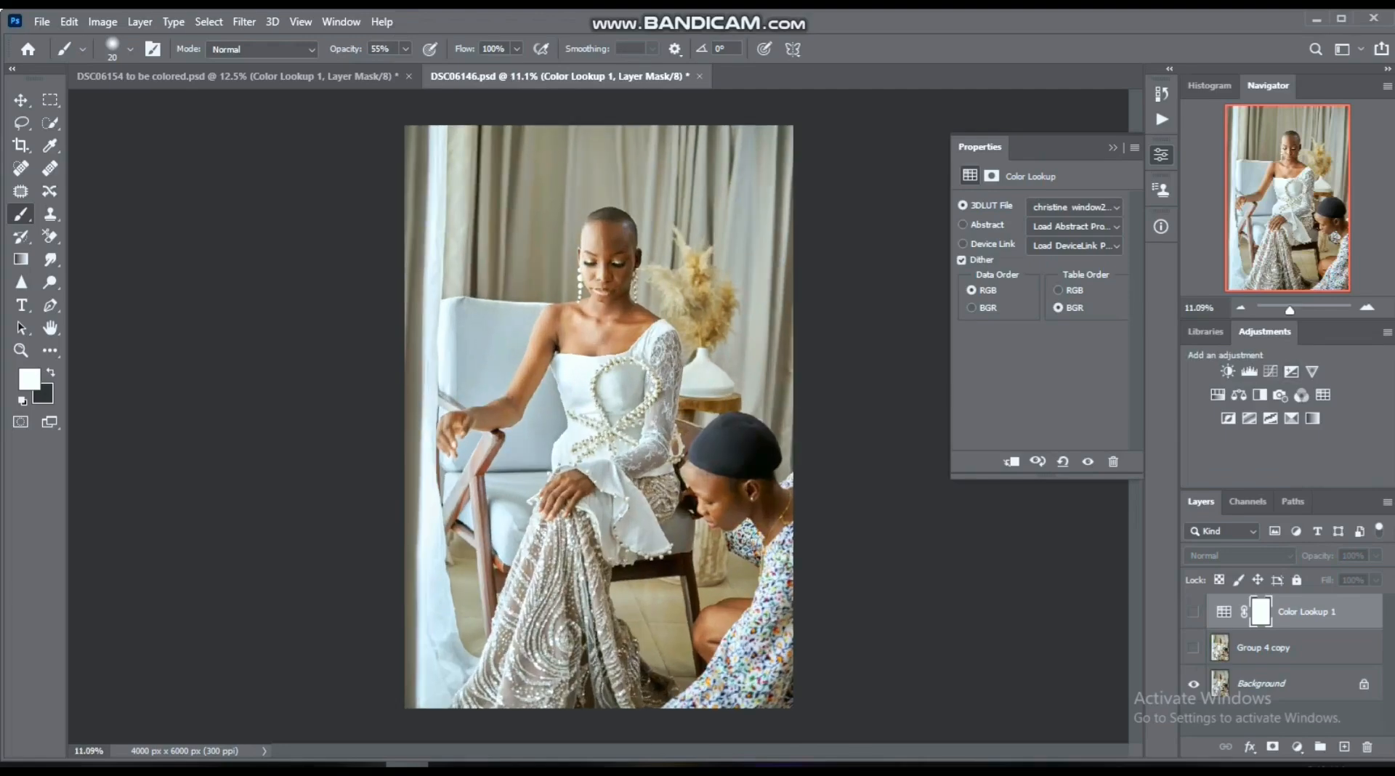
{"action": "left_click", "coordinate": [1194, 612]}
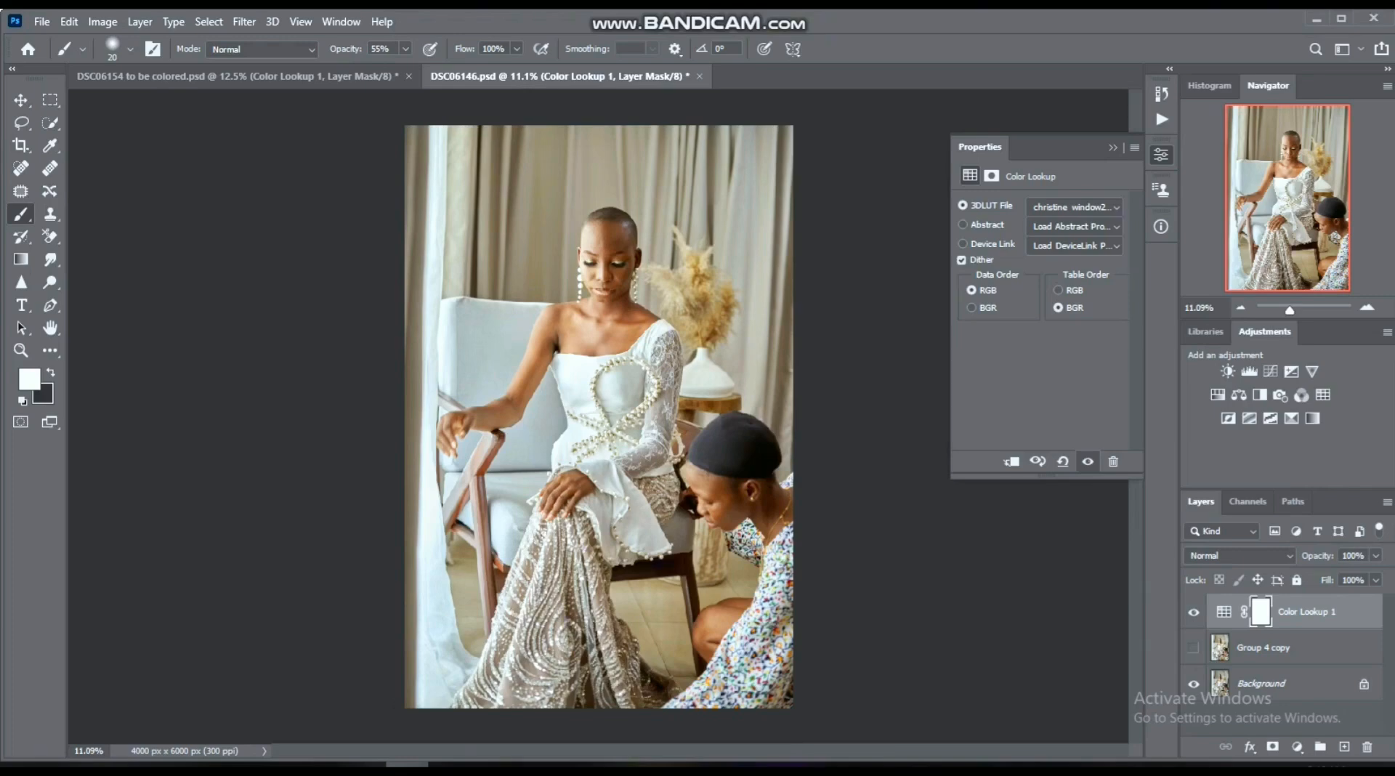
{"action": "key", "text": "ctrl+w"}
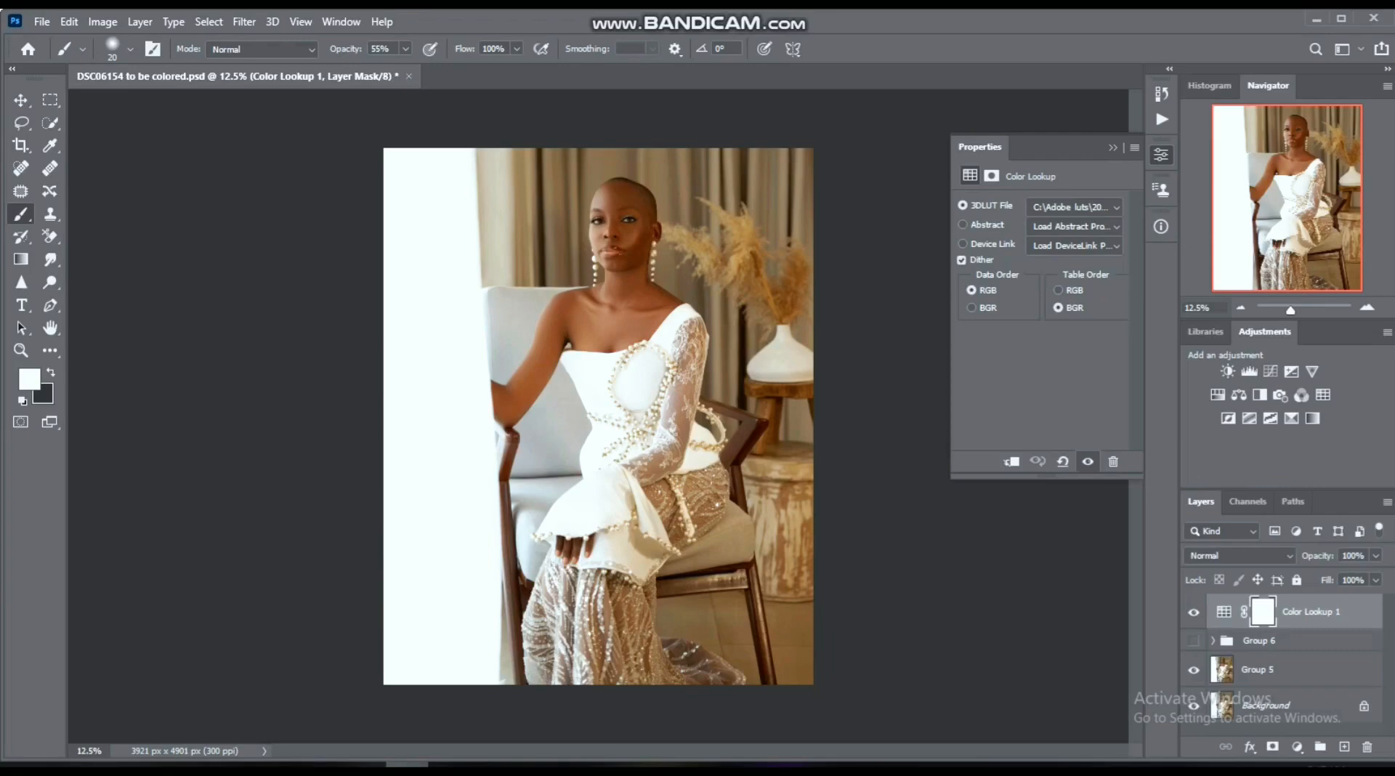
- Delete the Color Lookup layer from DSC06154 and switch visibility from the Group 5 layer to Group 6
{"action": "key", "text": "Delete"}
{"action": "key", "text": "Delete"}
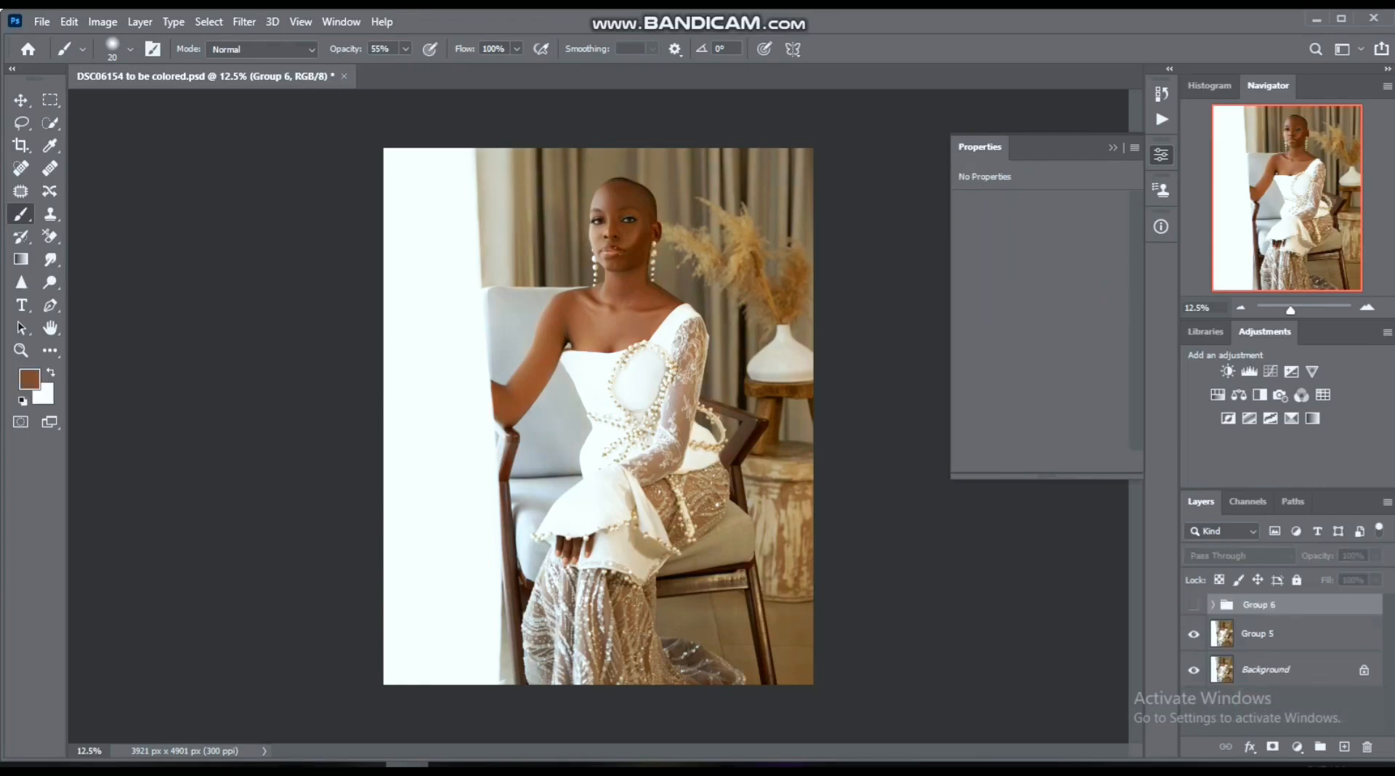
{"action": "left_click", "coordinate": [1194, 605]}
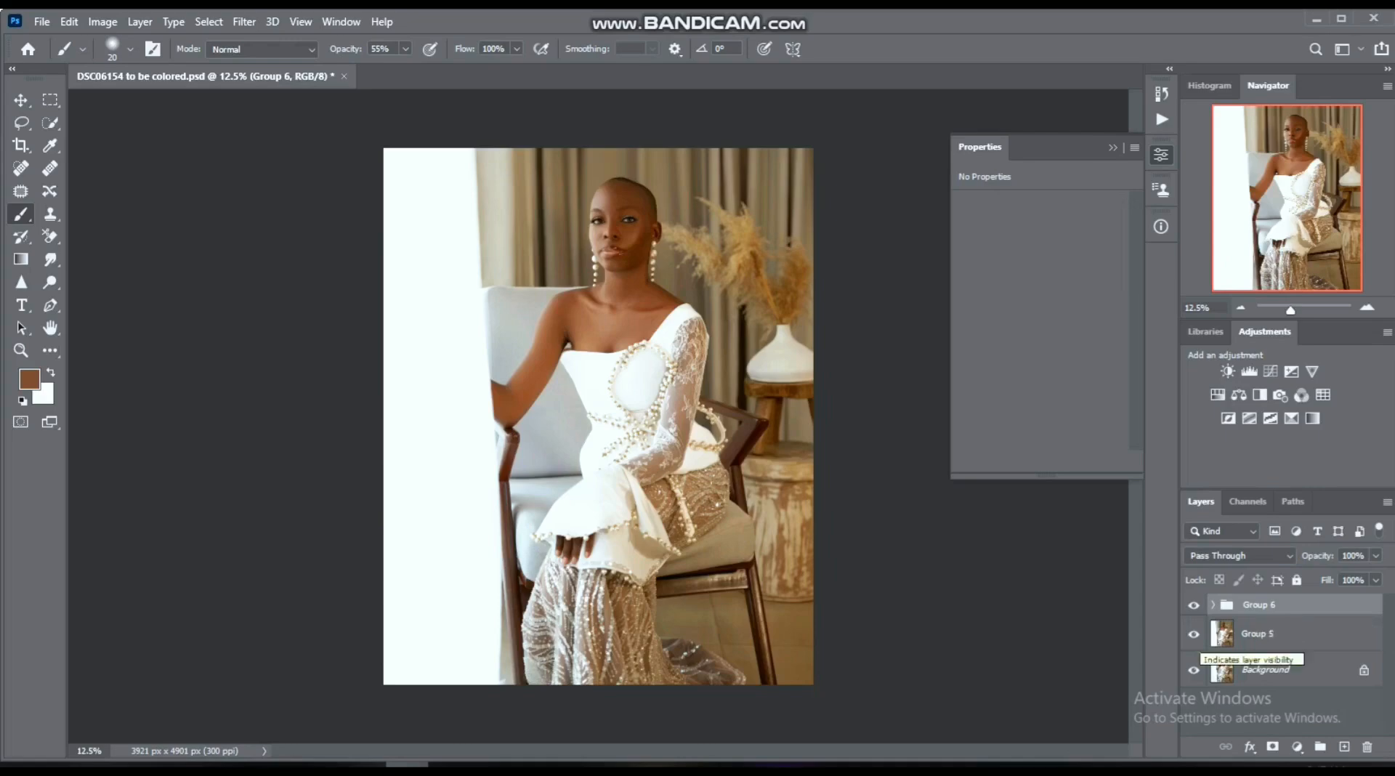
{"action": "left_click", "coordinate": [1193, 634]}
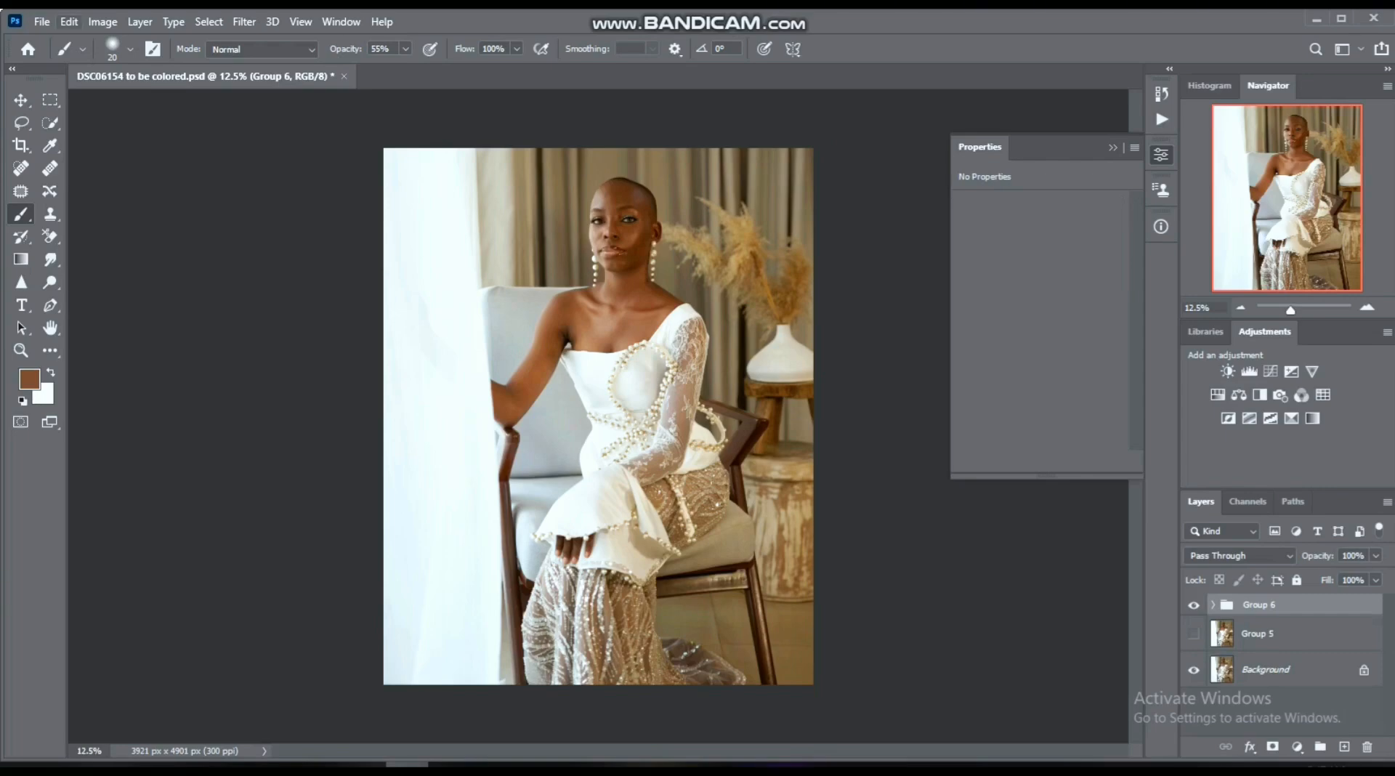
- Start a Color Lookup Tables export in CUBE format with 32 grid points at Medium quality
{"action": "left_click", "coordinate": [42, 22]}
{"action": "mouse_move", "coordinate": [109, 276]}
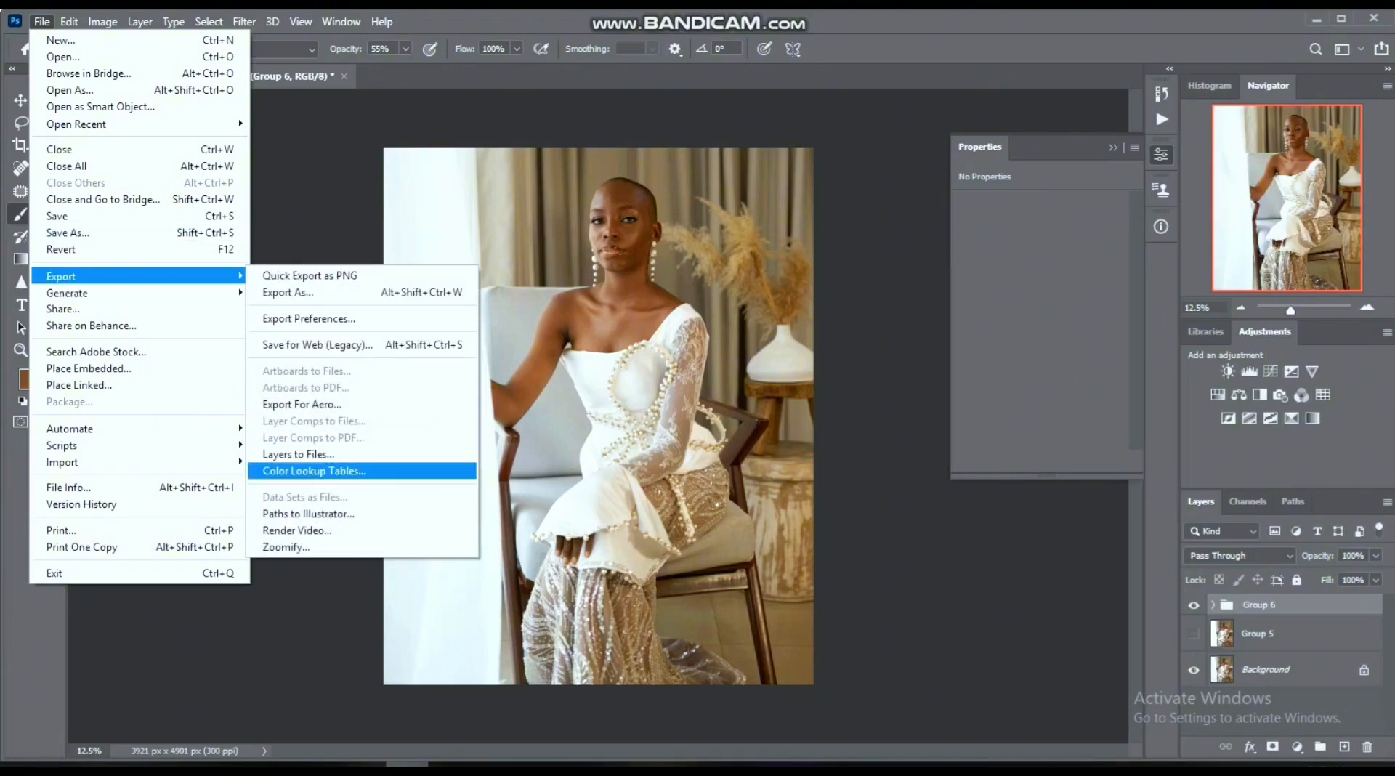
{"action": "left_click", "coordinate": [314, 471]}
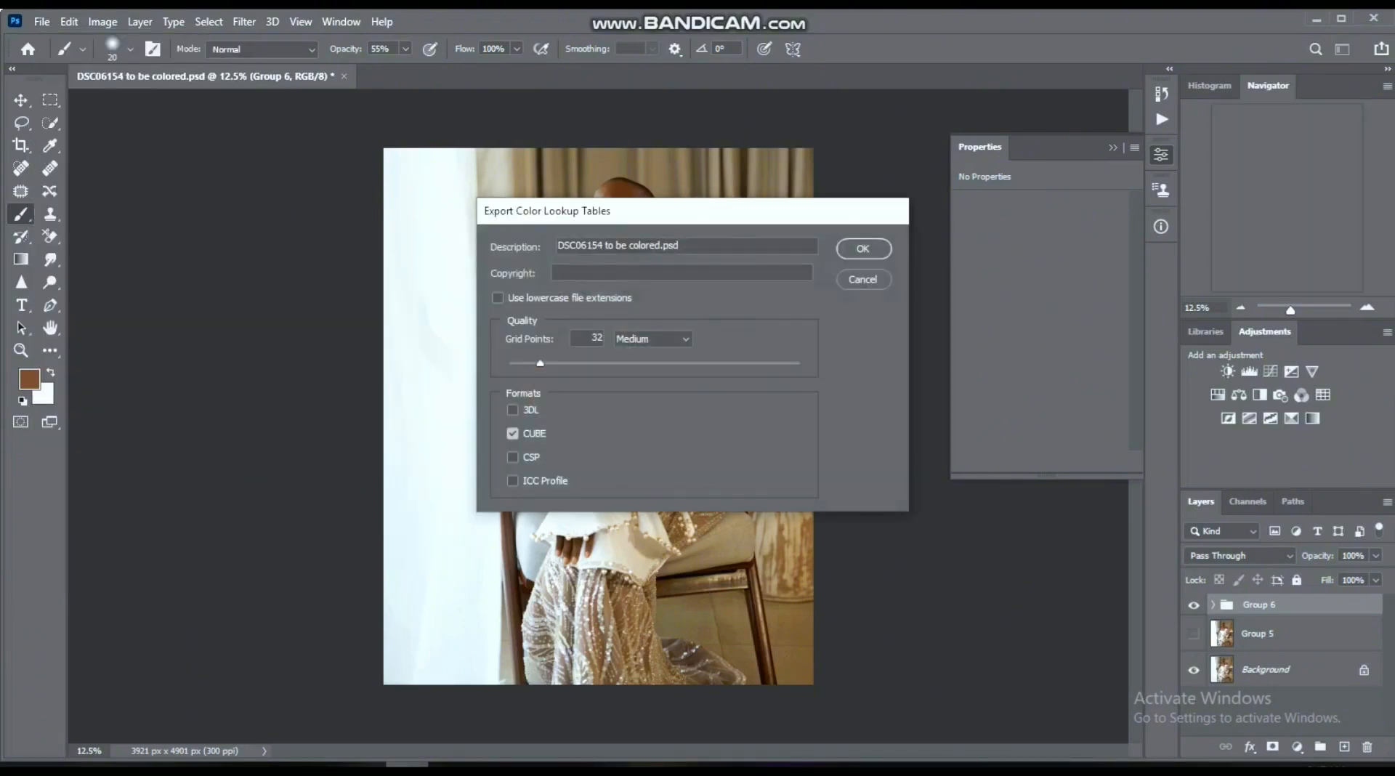
{"action": "left_click", "coordinate": [863, 248]}
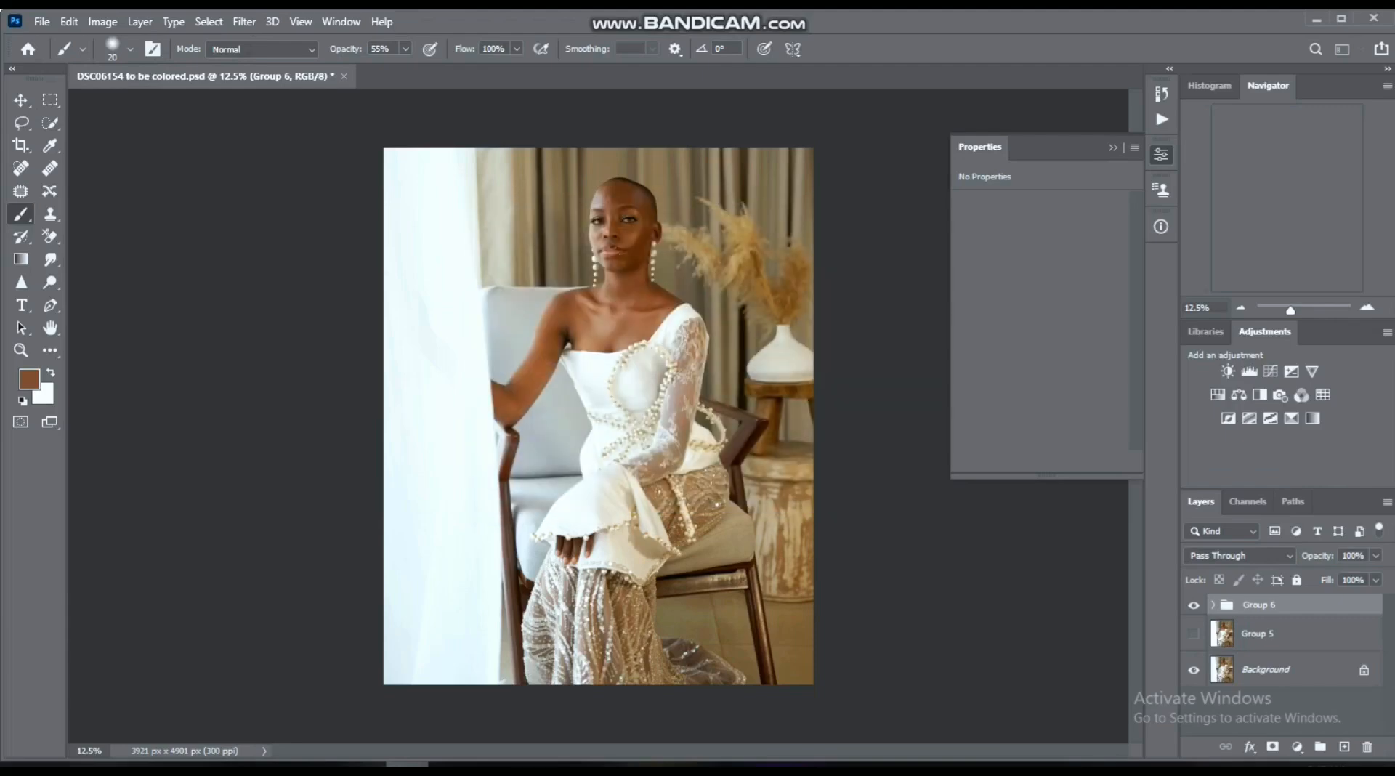
- Save the lookup table in the 2024 luts folder, replacing the existing window2 CUBE file
{"action": "left_click_drag", "start_coordinate": [162, 278], "coordinate": [162, 140]}
{"action": "left_click", "coordinate": [73, 139]}
{"action": "left_click", "coordinate": [262, 333]}
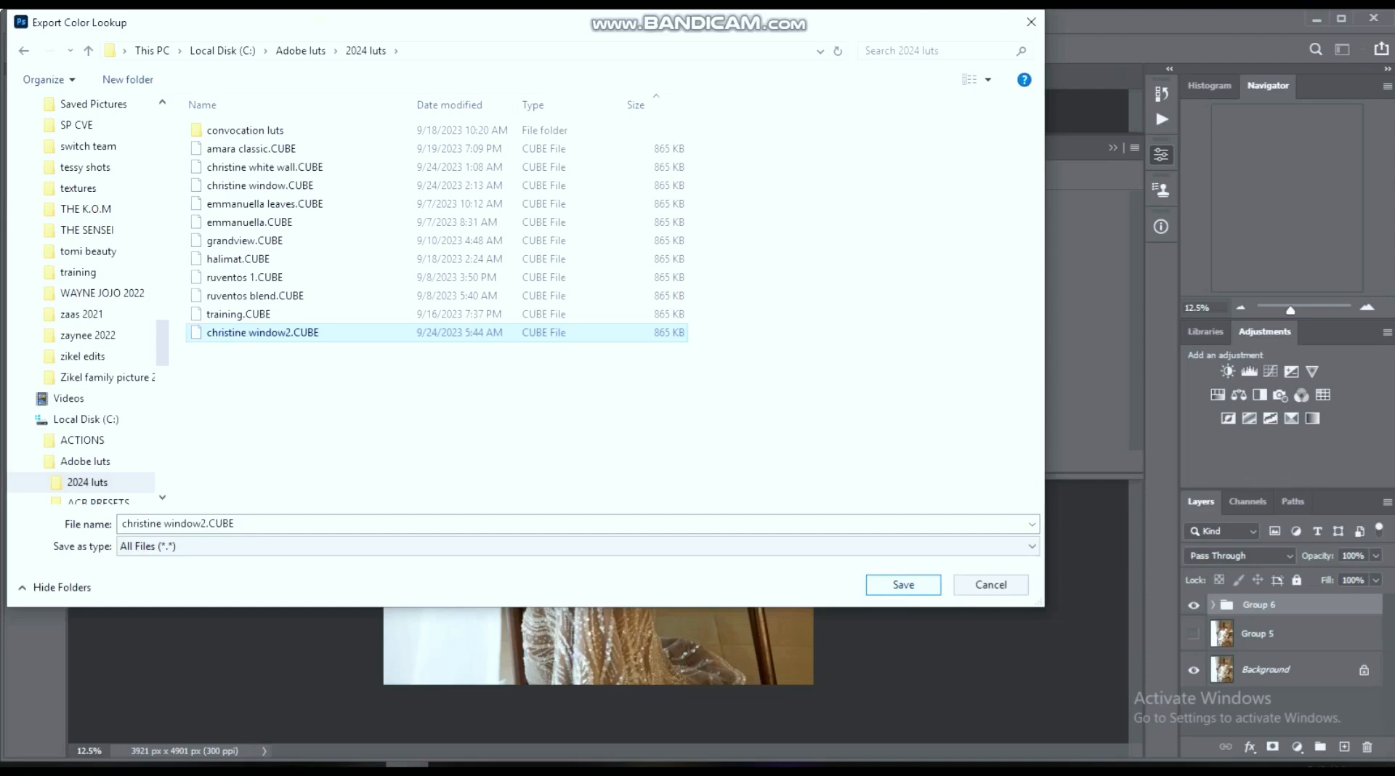
{"action": "key", "text": "Return"}
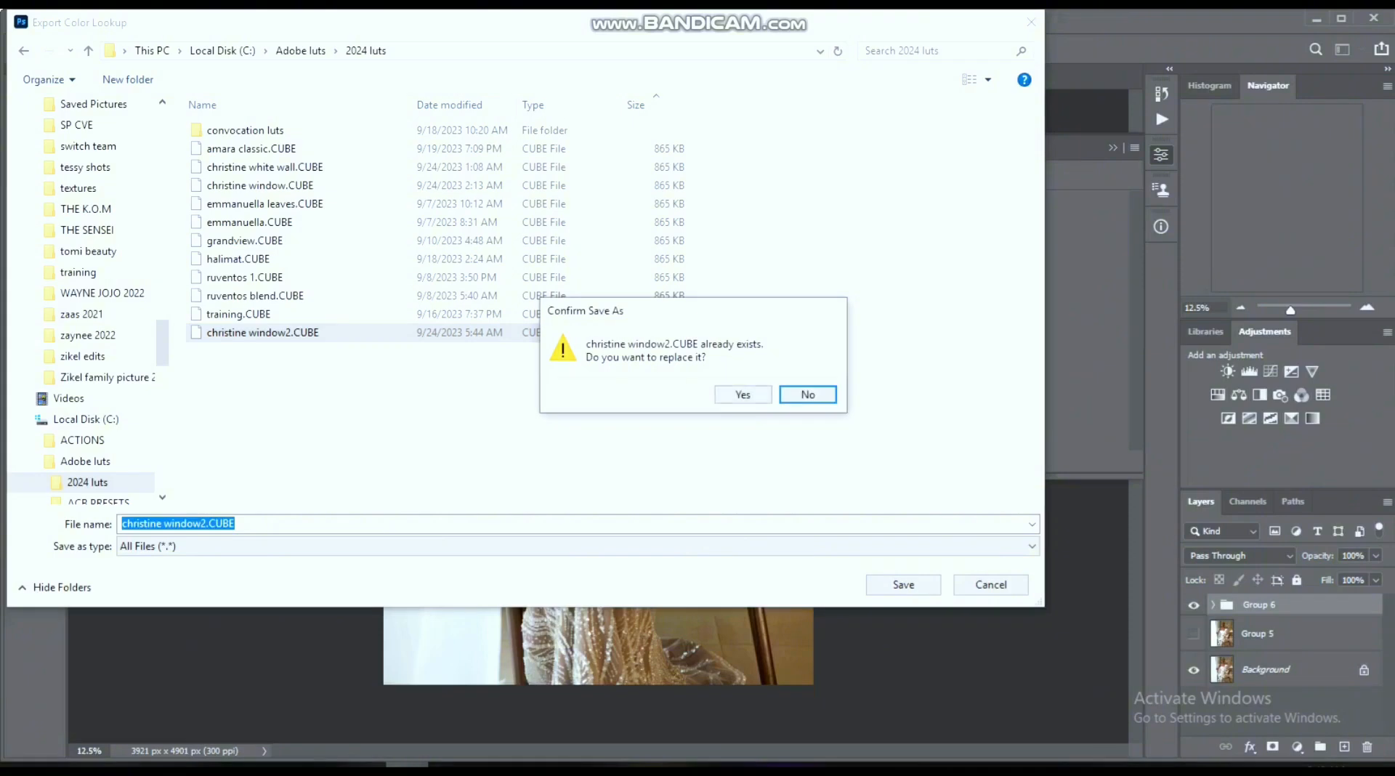
{"action": "key", "text": "Left"}
{"action": "key", "text": "Return"}
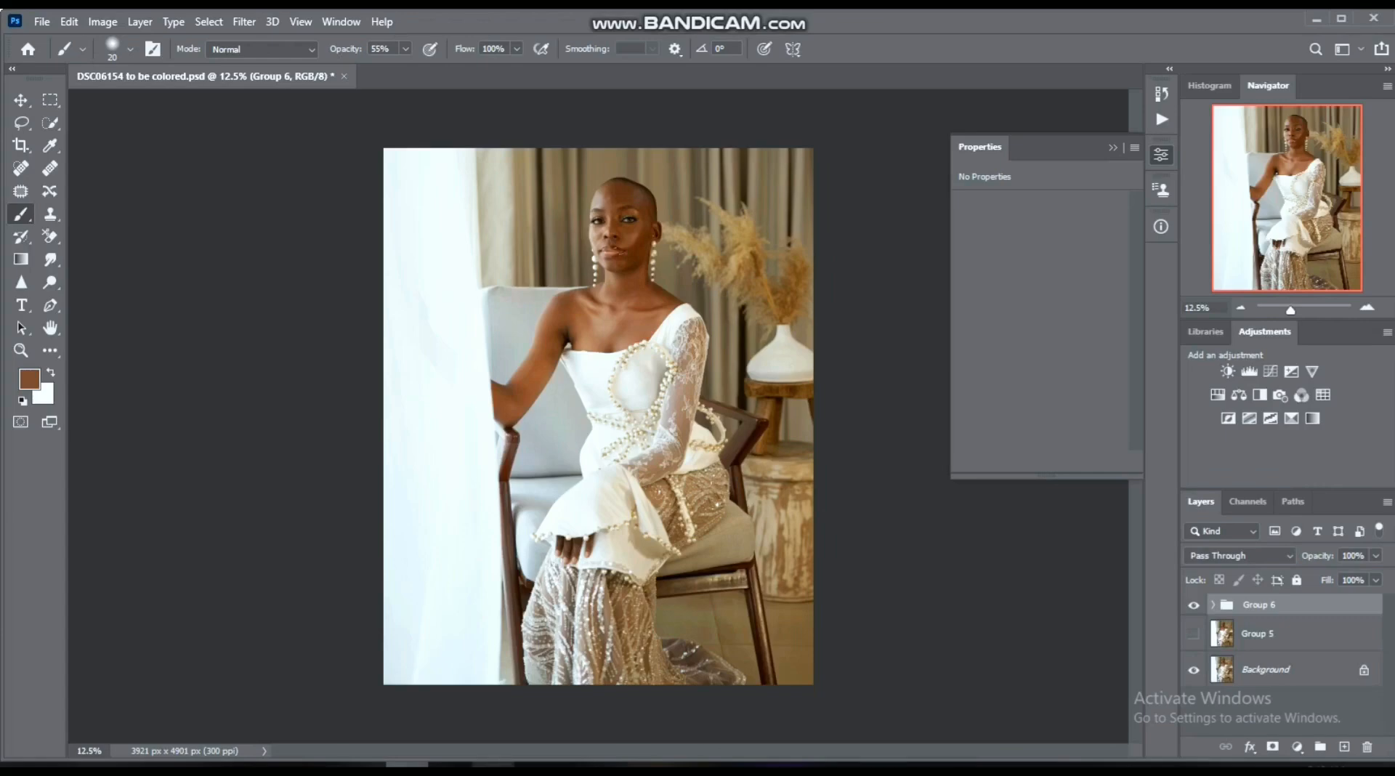
{"action": "left_click", "coordinate": [493, 766]}
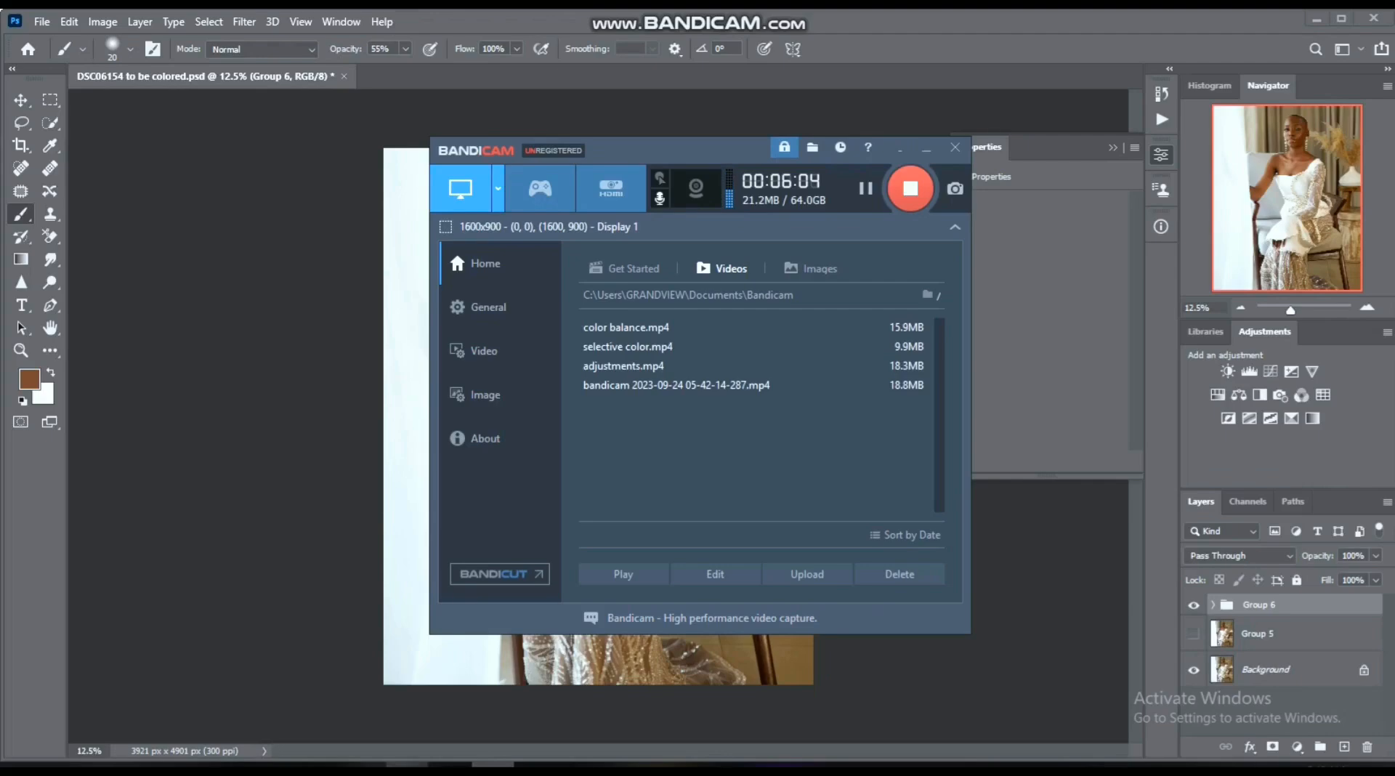
{"action": "left_click", "coordinate": [407, 765]}
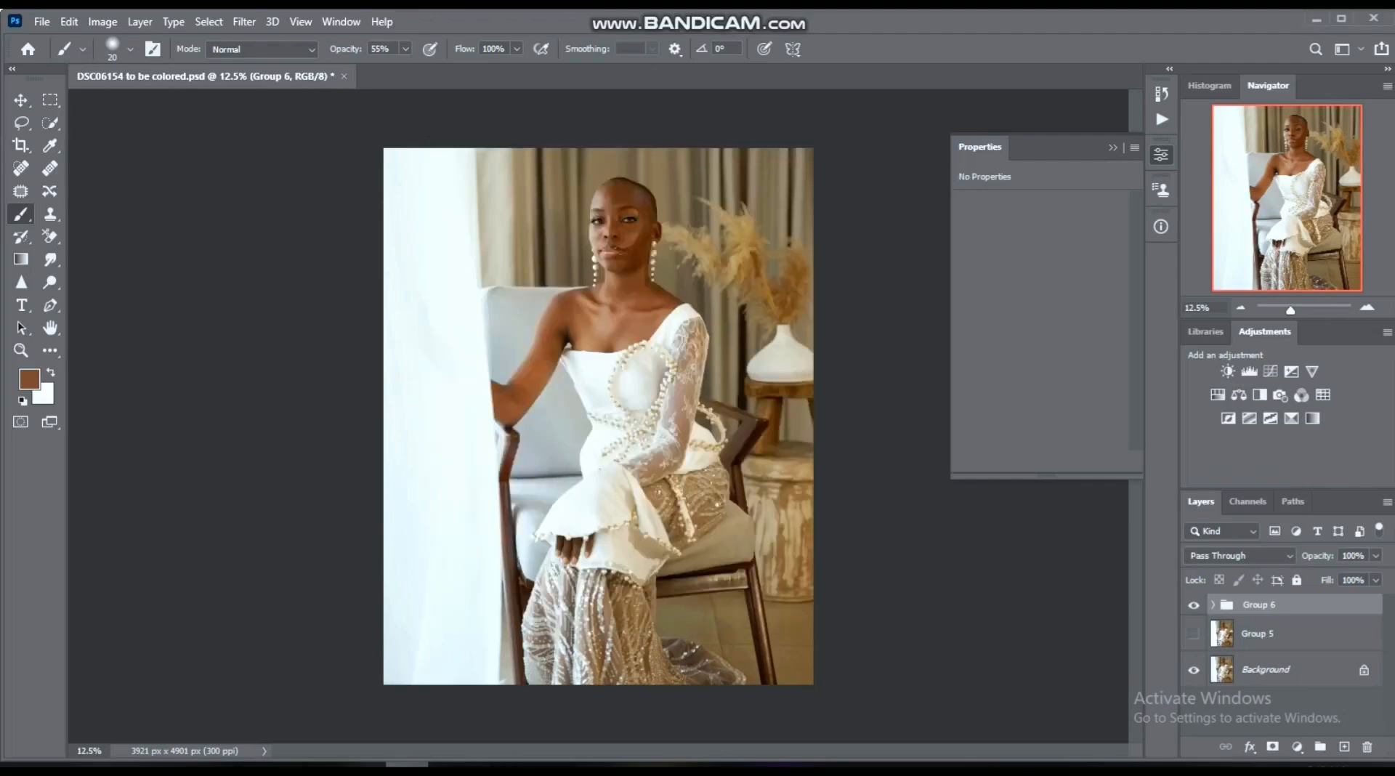
{"action": "mouse_move", "coordinate": [493, 766]}
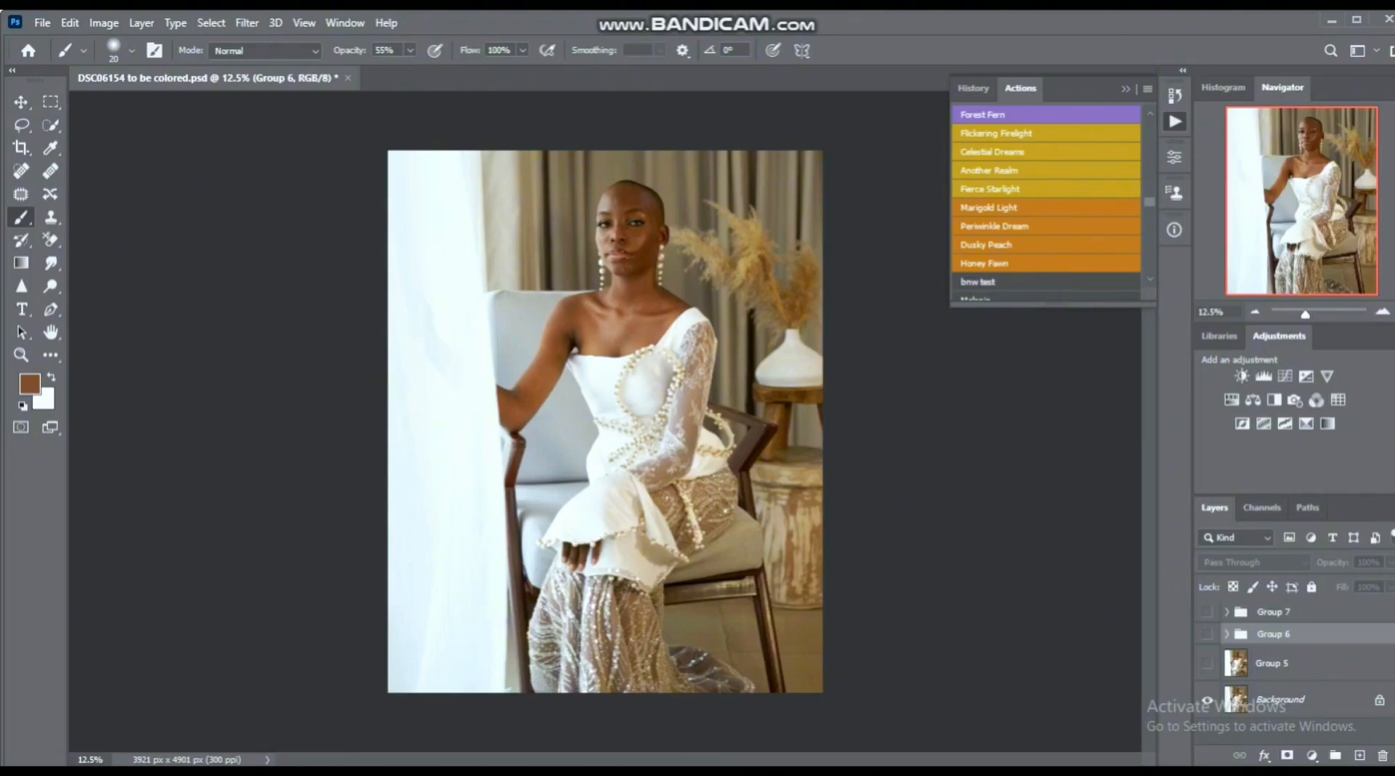
- Examine the finished grade by repeatedly comparing the Background layer alone with the image including Group 5 and Group 6
{"action": "left_click", "coordinate": [1207, 701], "text": "alt"}
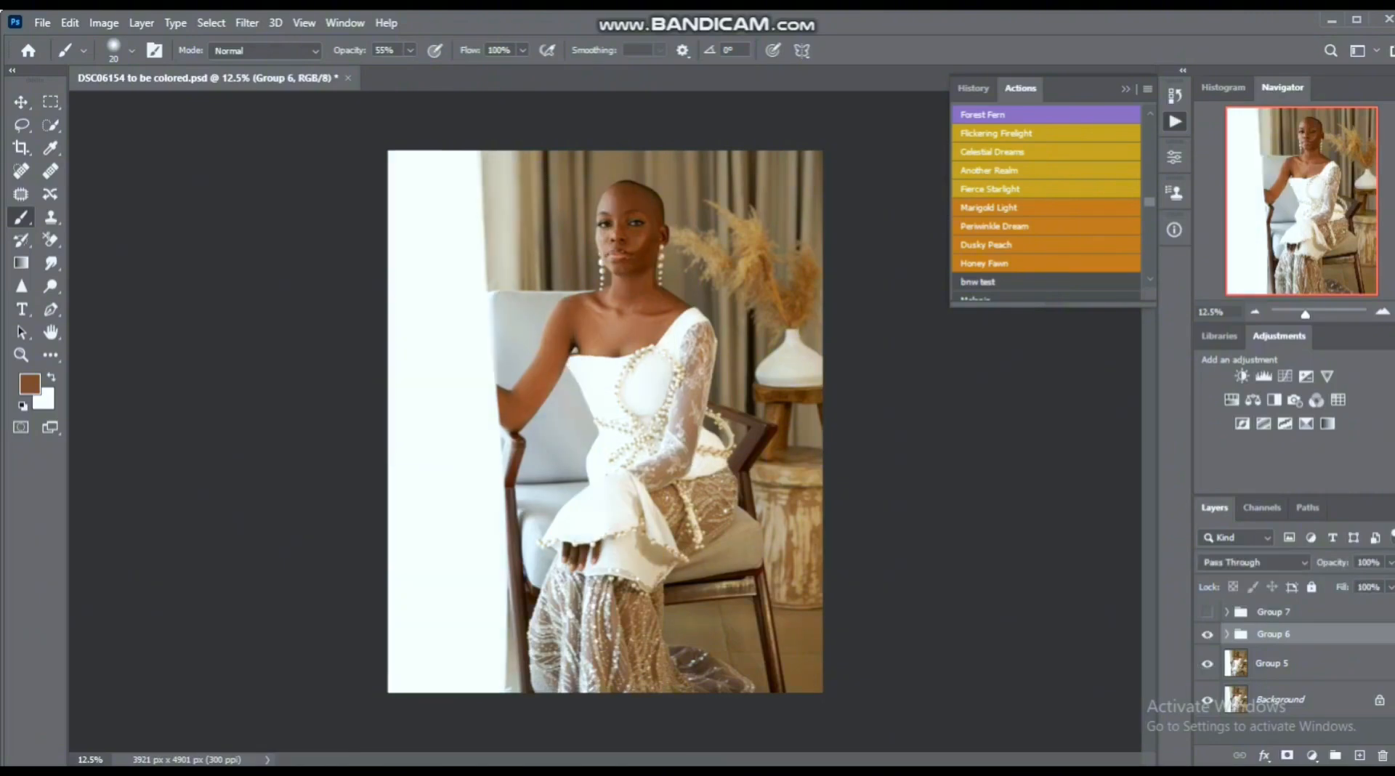
{"action": "left_click", "coordinate": [1206, 700], "text": "alt"}
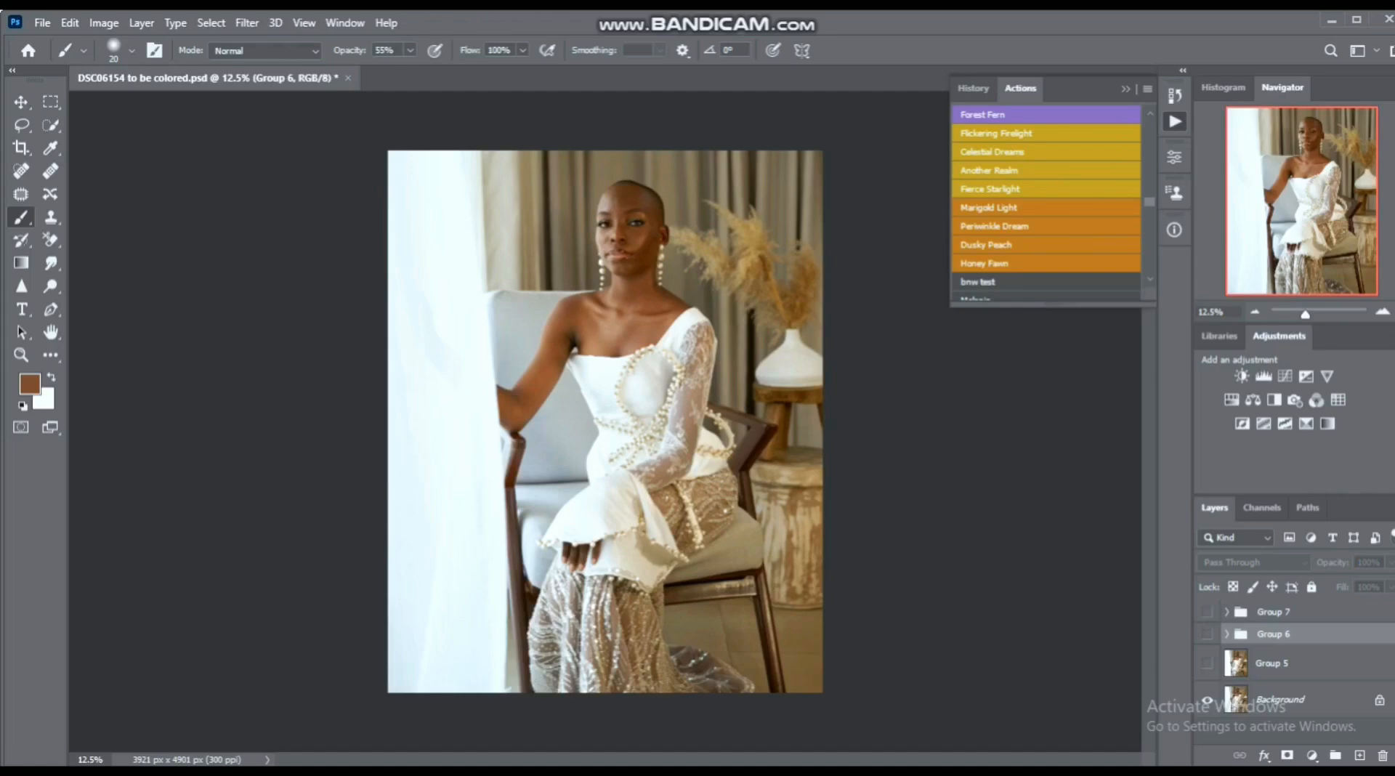
{"action": "left_click", "coordinate": [1207, 700], "text": "alt"}
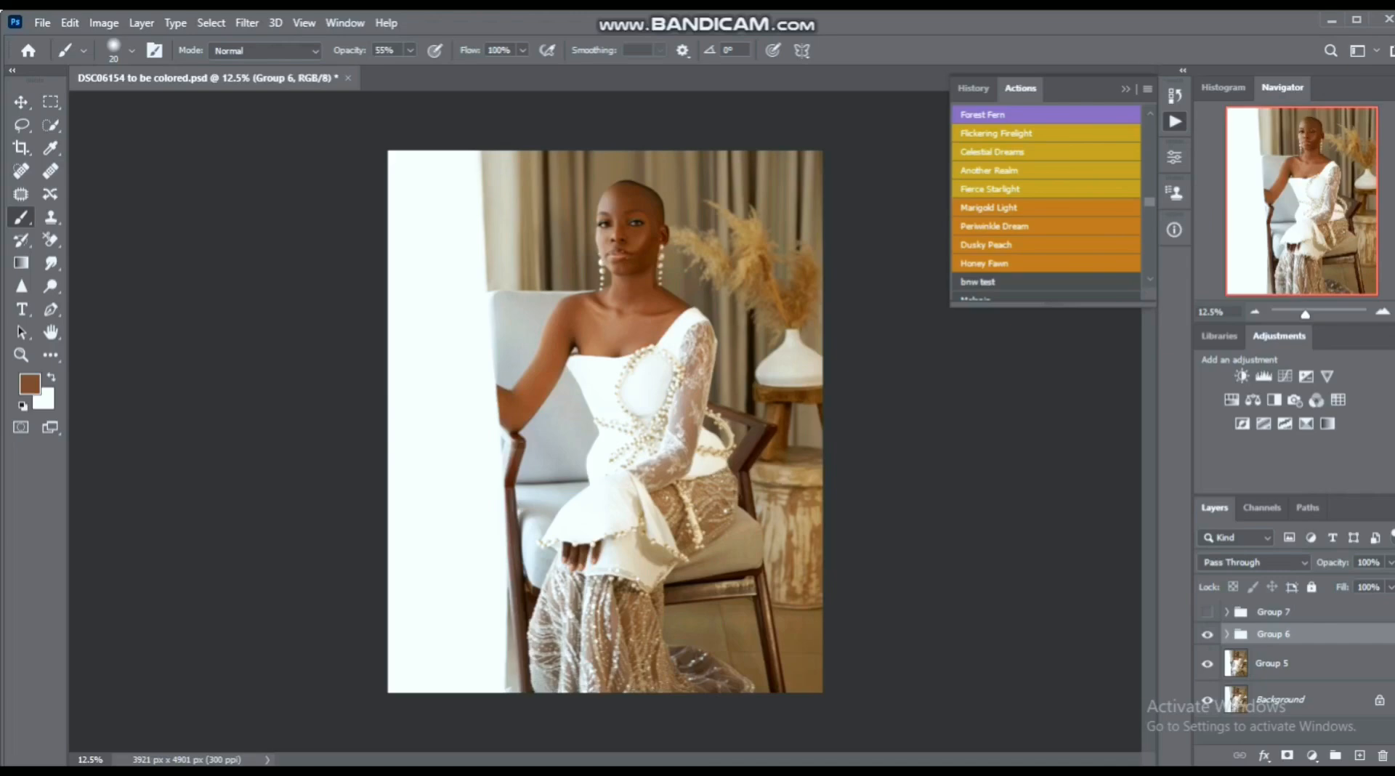
{"action": "left_click", "coordinate": [1207, 700], "text": "alt"}
{"action": "left_click", "coordinate": [1207, 701], "text": "alt"}
{"action": "left_click", "coordinate": [1207, 700], "text": "alt"}
{"action": "left_click", "coordinate": [1207, 700], "text": "alt"}
{"action": "left_click", "coordinate": [1207, 701], "text": "alt"}
{"action": "left_click", "coordinate": [1206, 701], "text": "alt"}
{"action": "left_click", "coordinate": [1207, 700], "text": "alt"}
{"action": "left_click", "coordinate": [1207, 700], "text": "alt"}
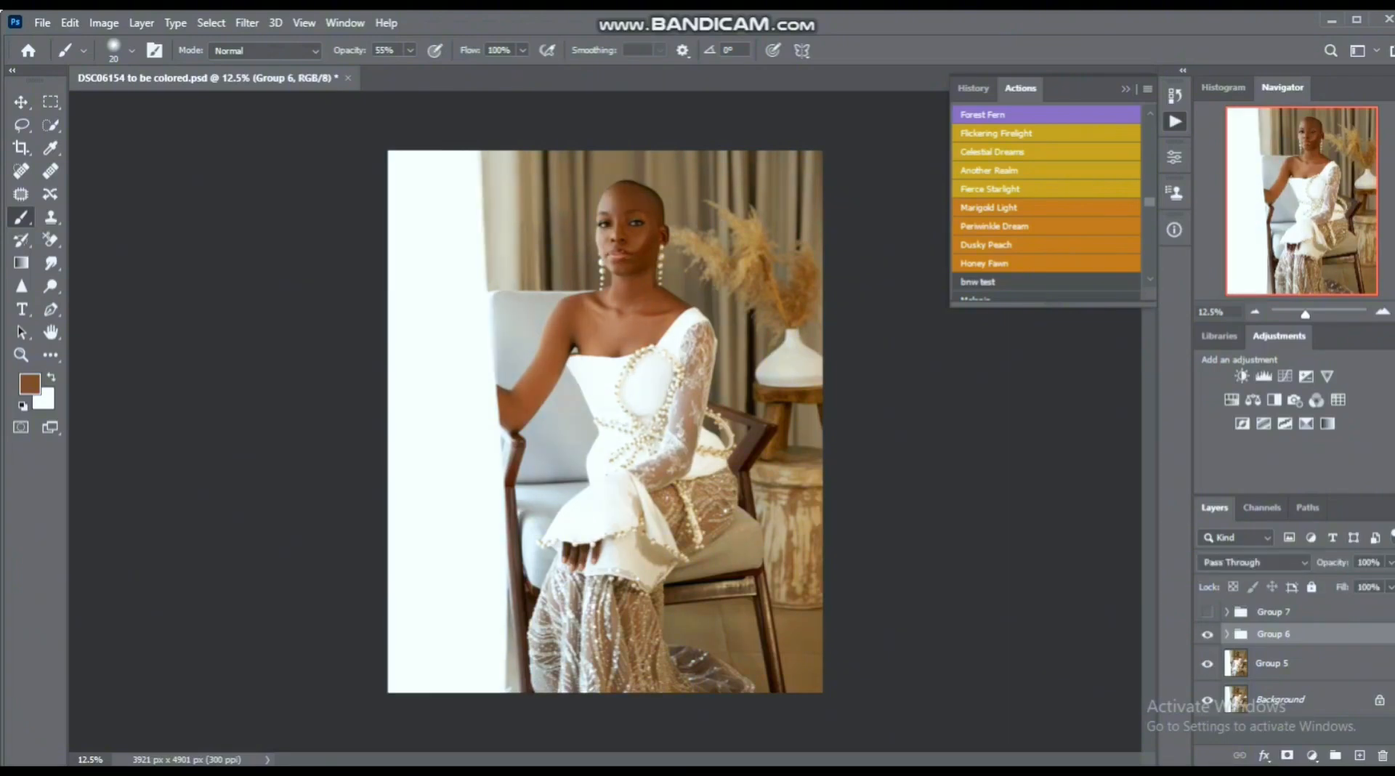